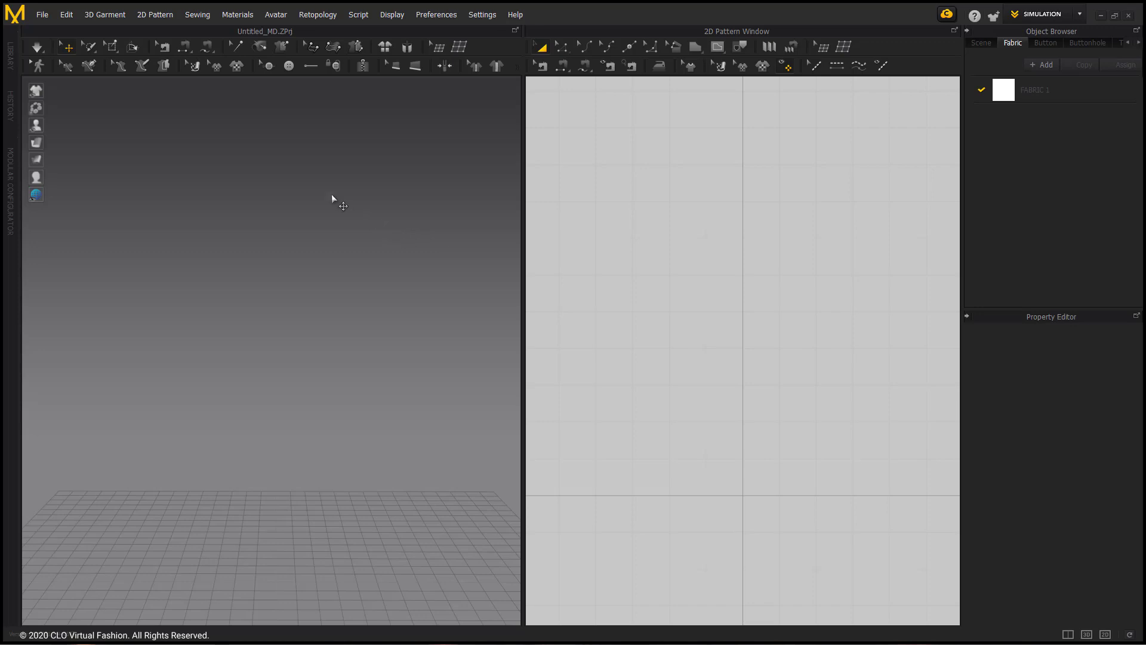
# Load the Male_B avatar from the Library's Avatar folder, then collapse the Library panel.
pyautogui.click(11, 55)
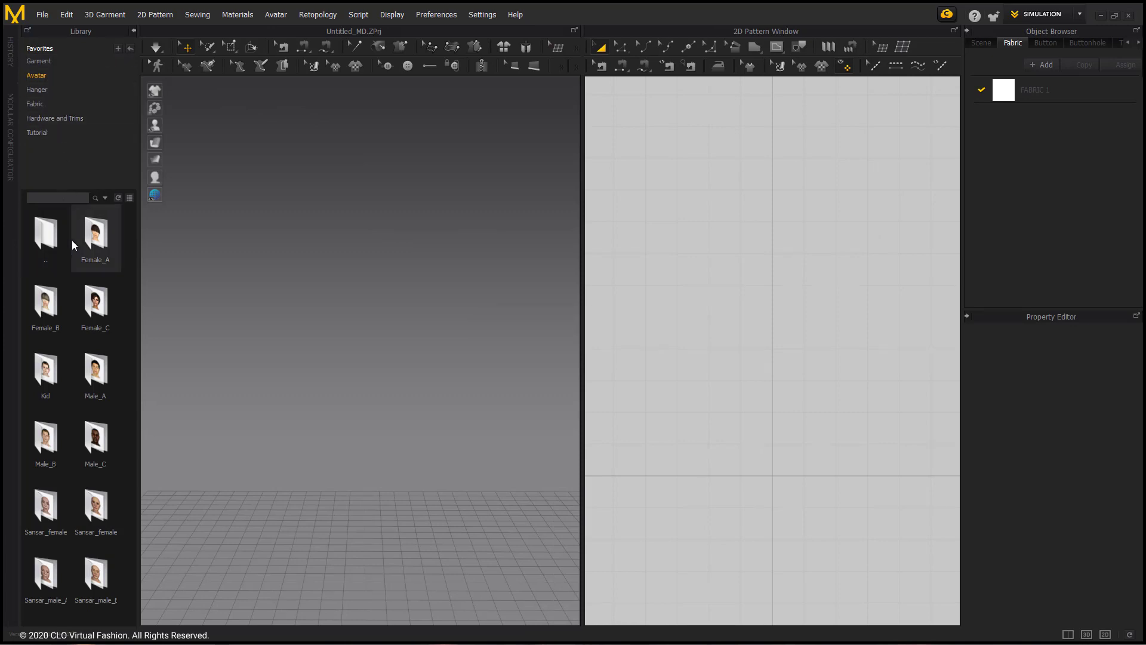
pyautogui.doubleClick(51, 444)
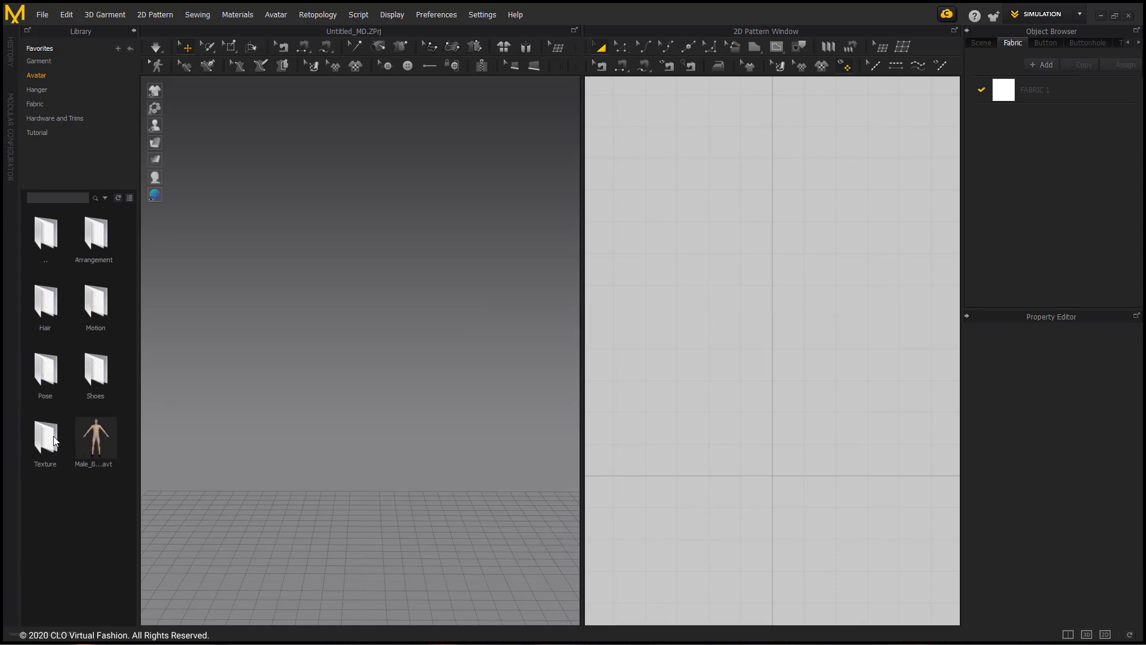
pyautogui.doubleClick(103, 430)
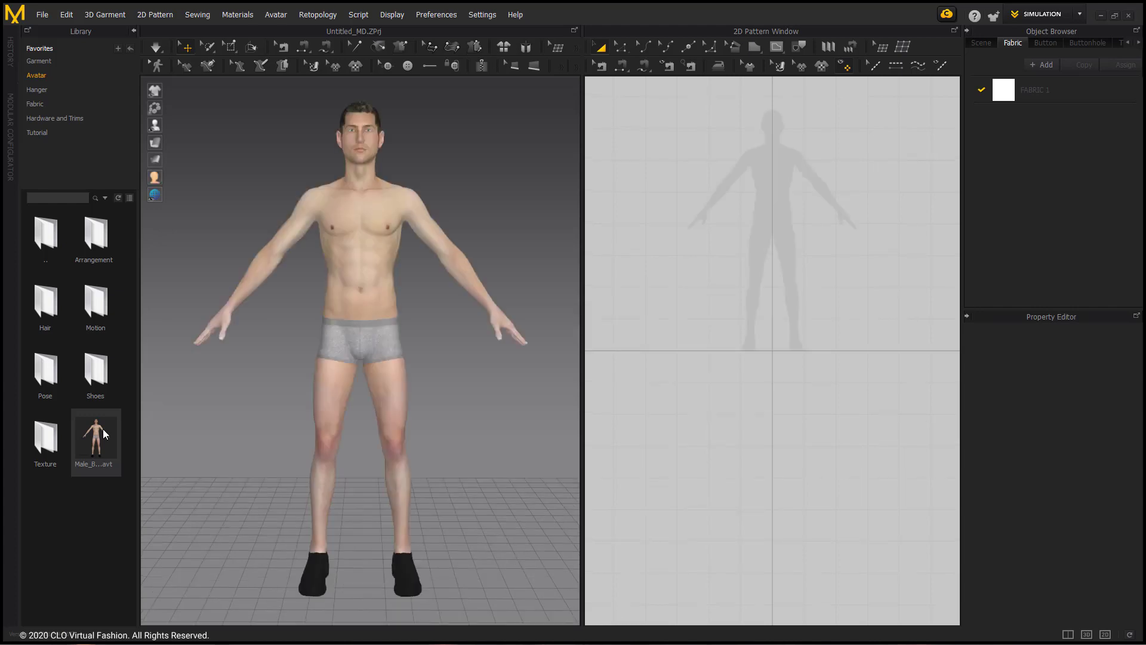
pyautogui.click(133, 31)
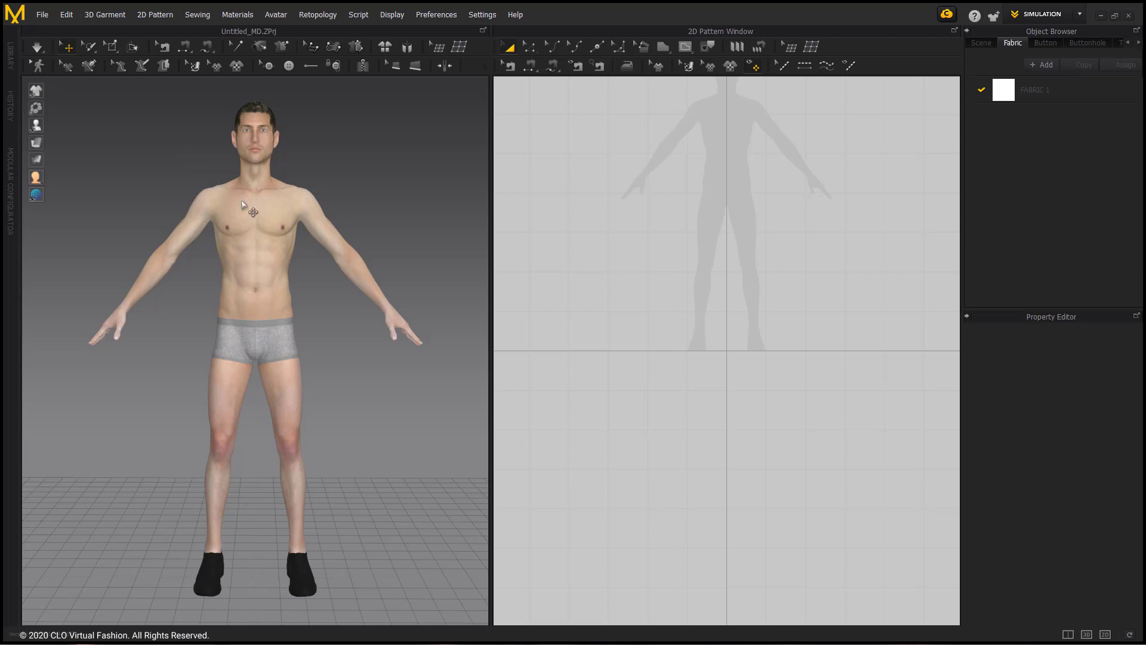
# Pan the 2D pattern view and choose Add Background Image from its context menu.
pyautogui.scroll(-1, 547, 266)
pyautogui.moveTo(547, 266); pyautogui.dragTo(551, 356, button='right')
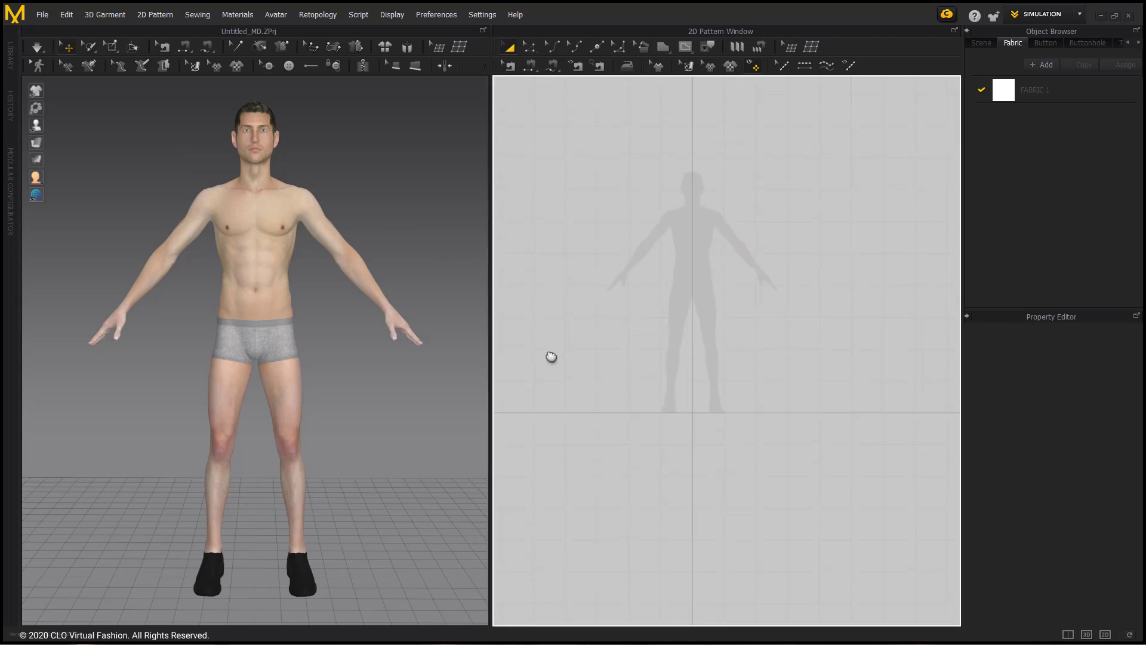
pyautogui.scroll(1, 551, 356)
pyautogui.moveTo(760, 184); pyautogui.dragTo(719, 248, button='right')
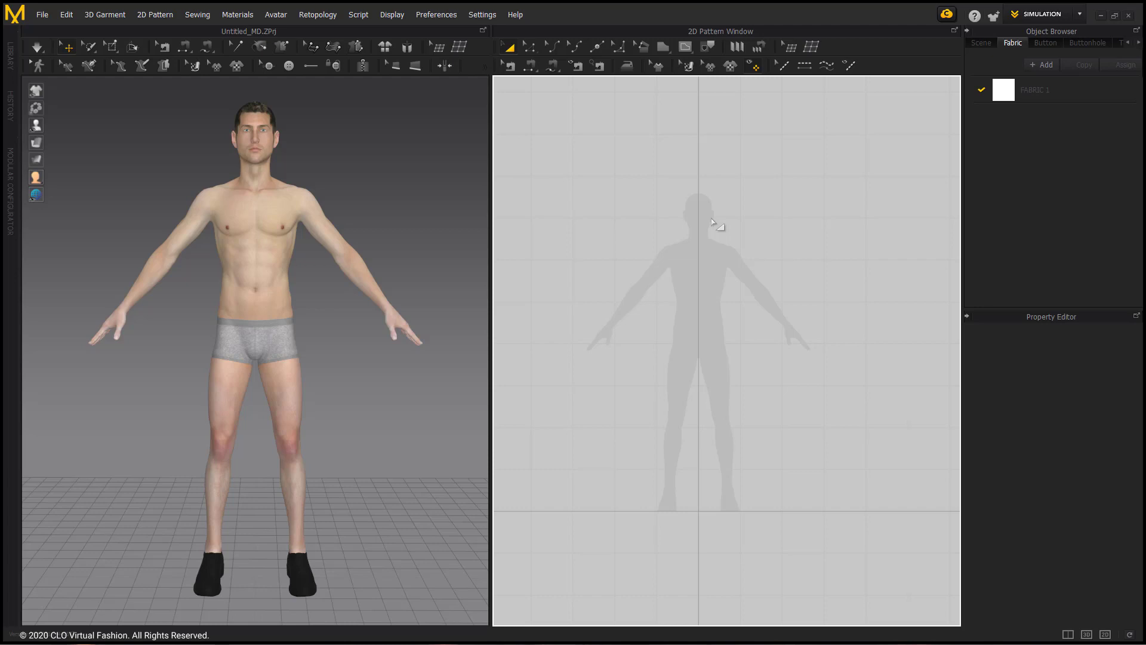
pyautogui.rightClick(712, 223)
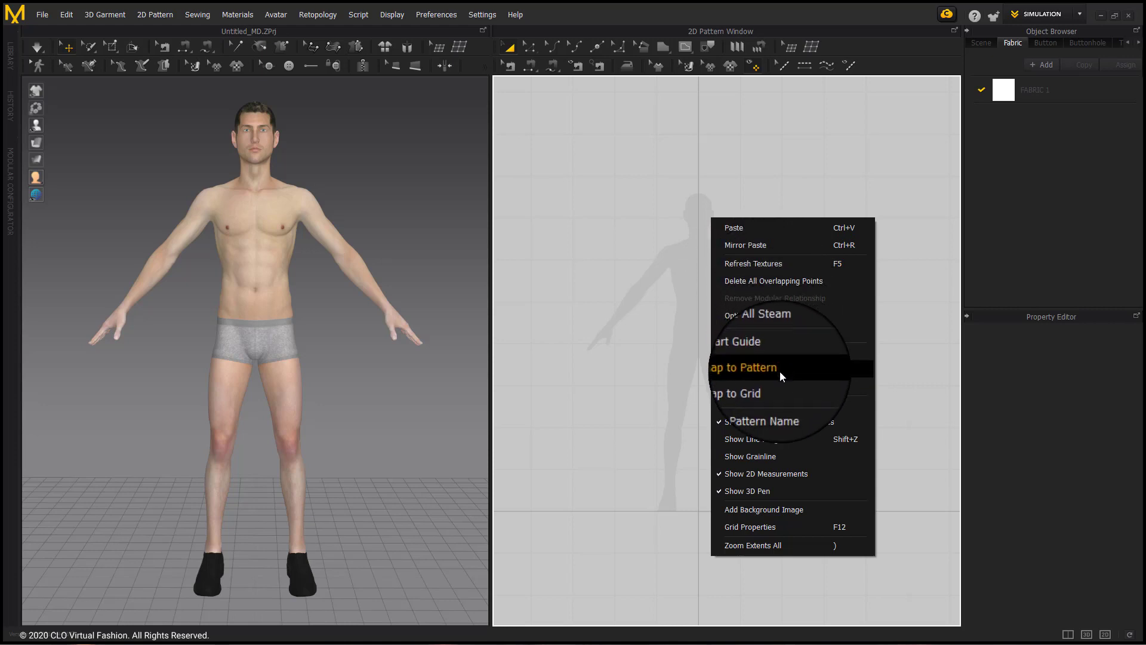
pyautogui.click(764, 510)
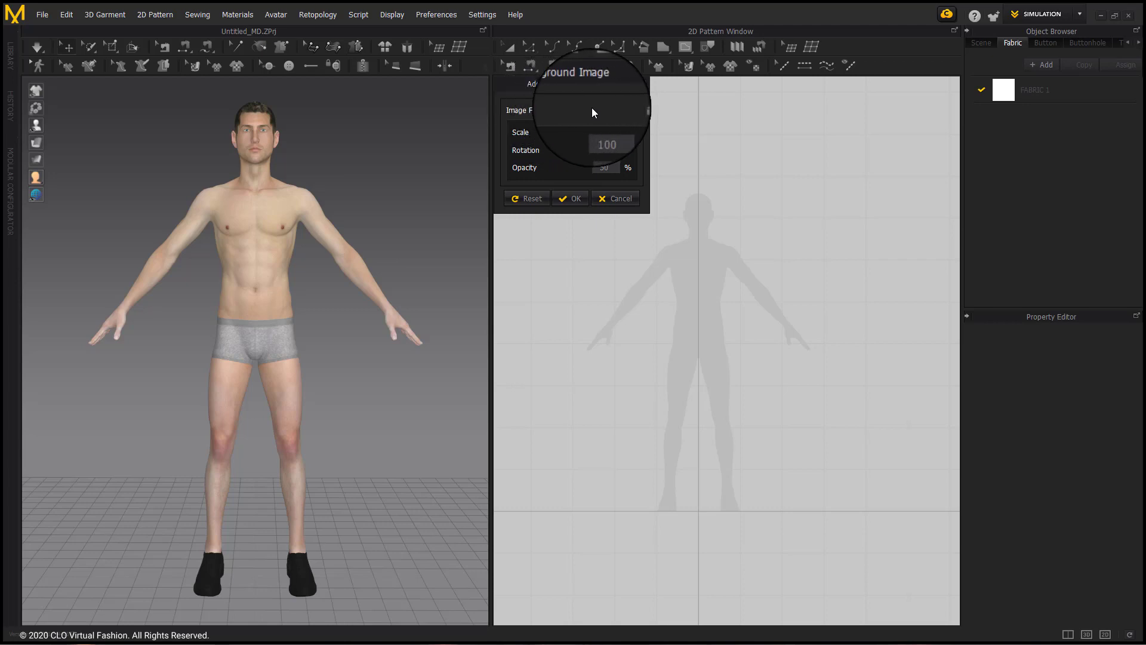
# Load Men_Tshirt from Desktop > Lessons > Mens T-shirt as the background image.
pyautogui.click(631, 110)
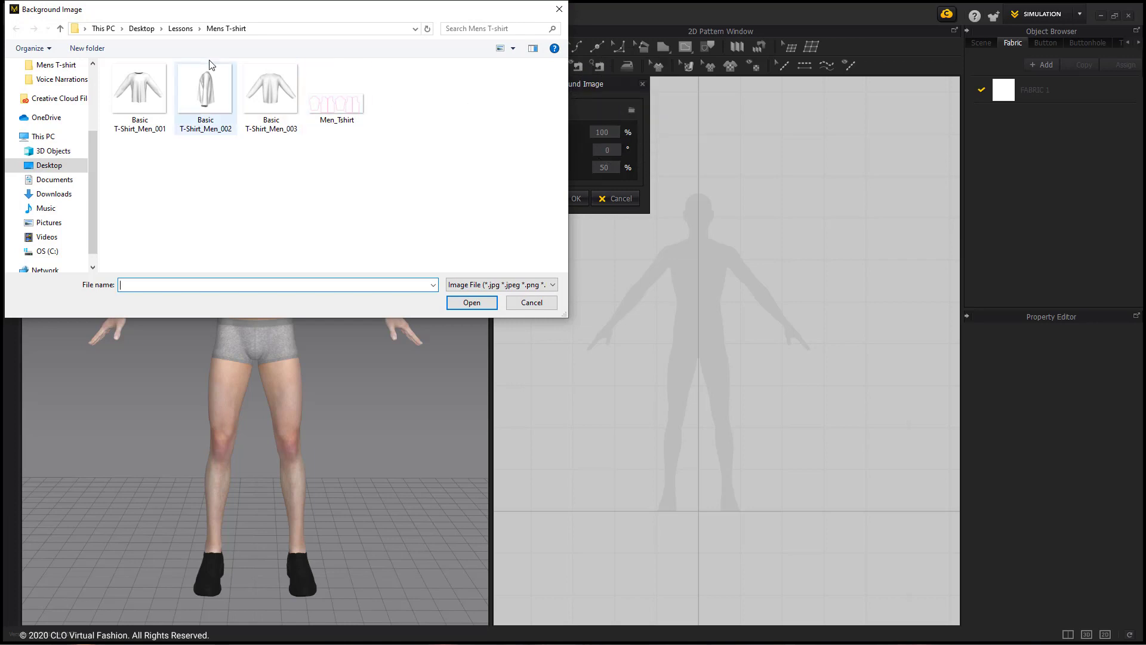
pyautogui.click(146, 31)
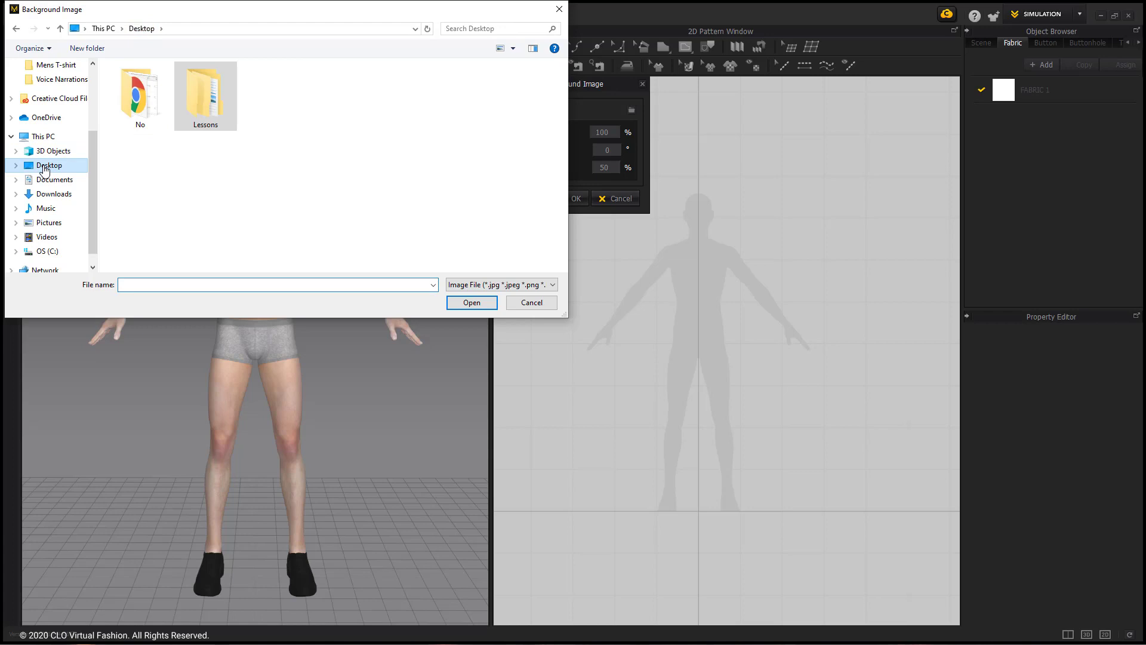
pyautogui.doubleClick(205, 113)
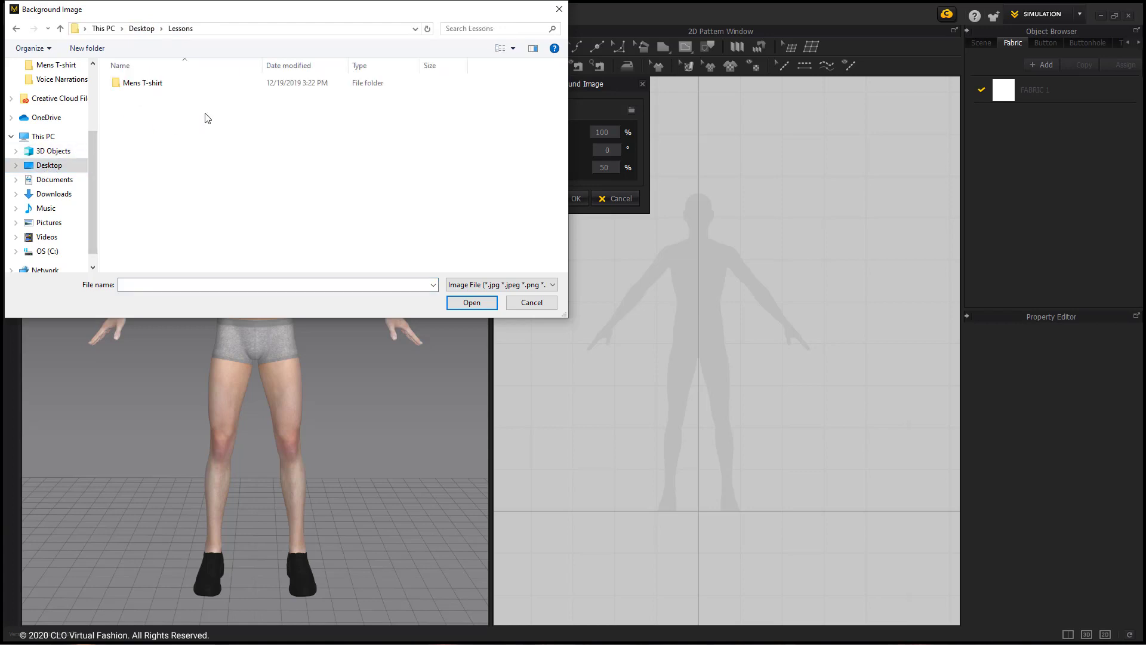
pyautogui.doubleClick(170, 84)
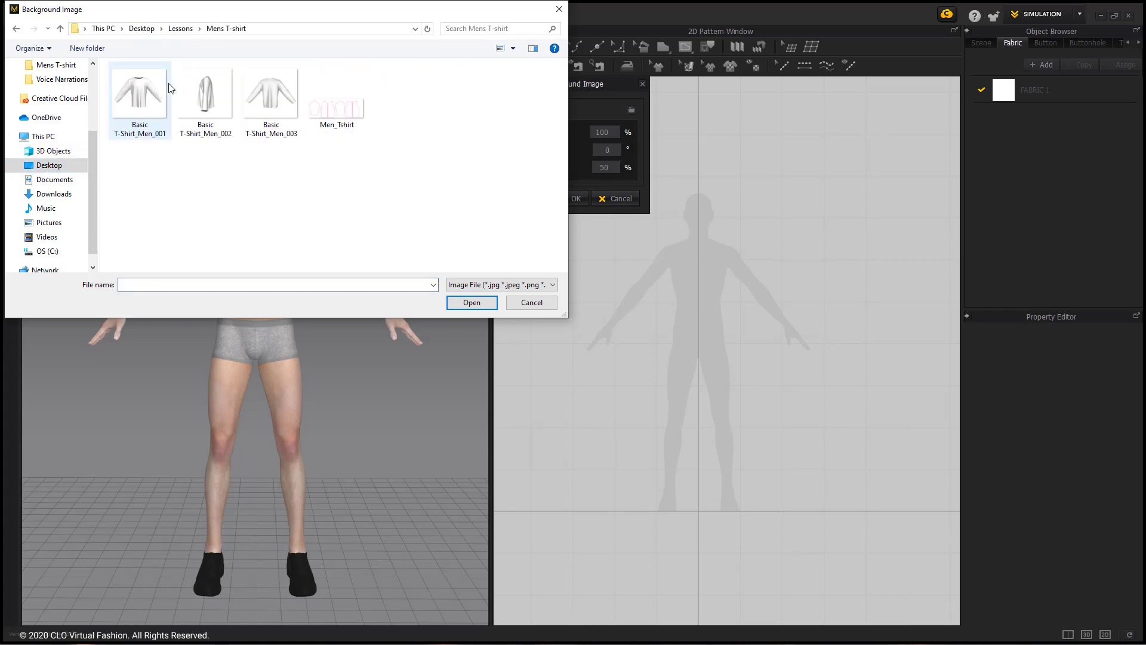
pyautogui.click(341, 107)
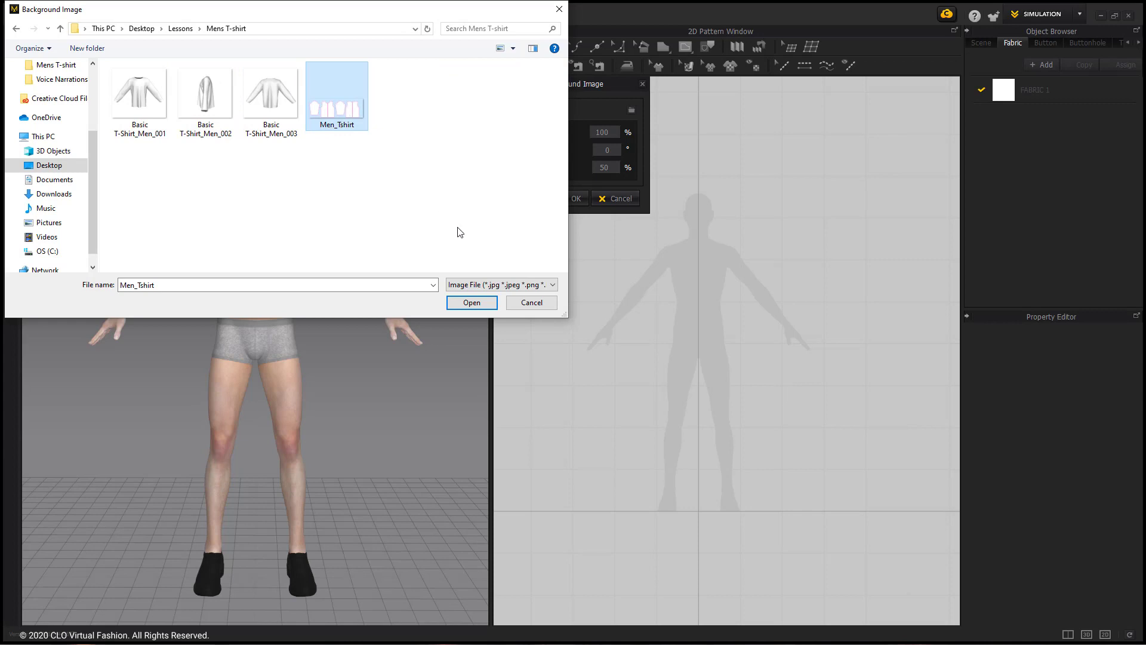
pyautogui.click(472, 302)
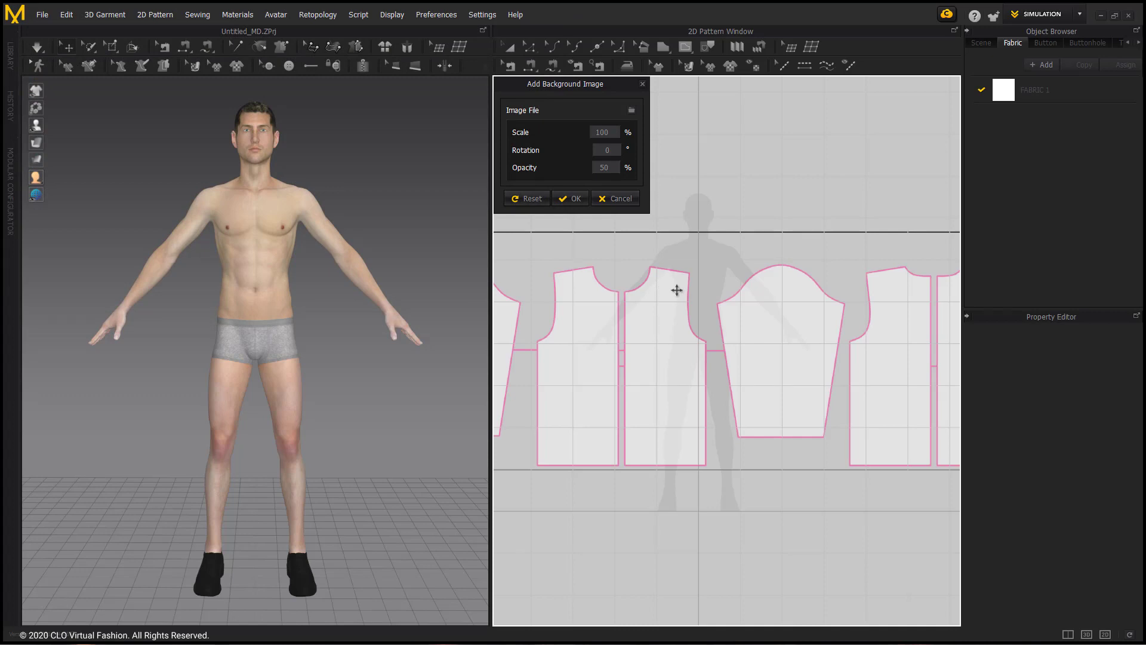
# Scale the Men_Tshirt background to 50%, align it over the avatar silhouette, and confirm.
pyautogui.moveTo(661, 327); pyautogui.dragTo(739, 284)
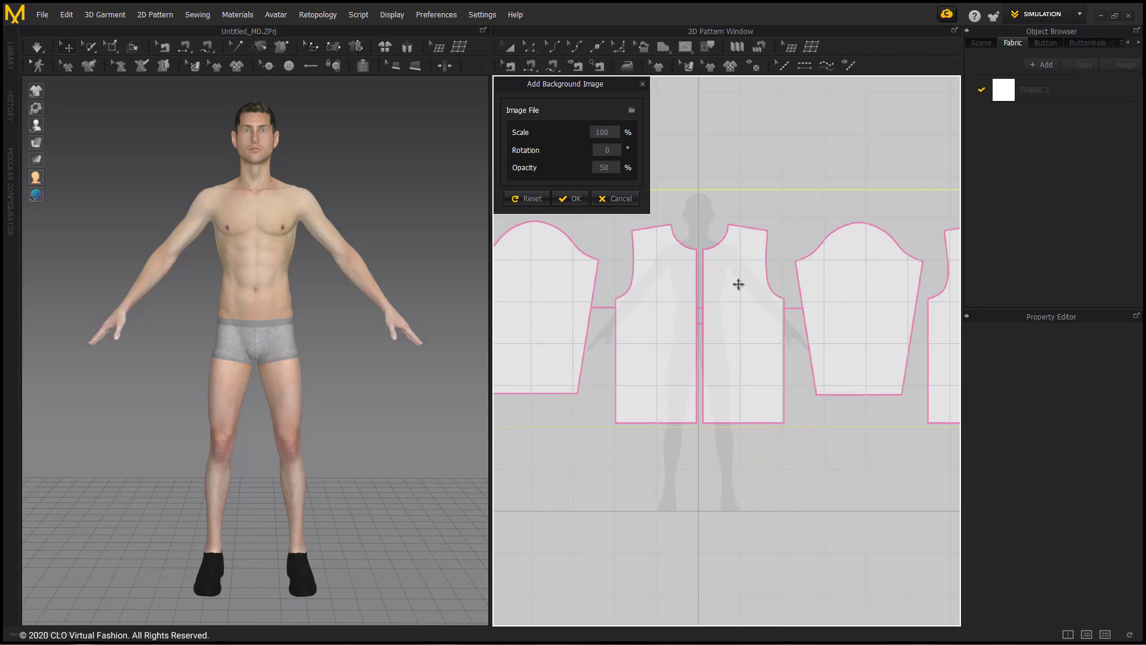
pyautogui.scroll(2, 686, 279)
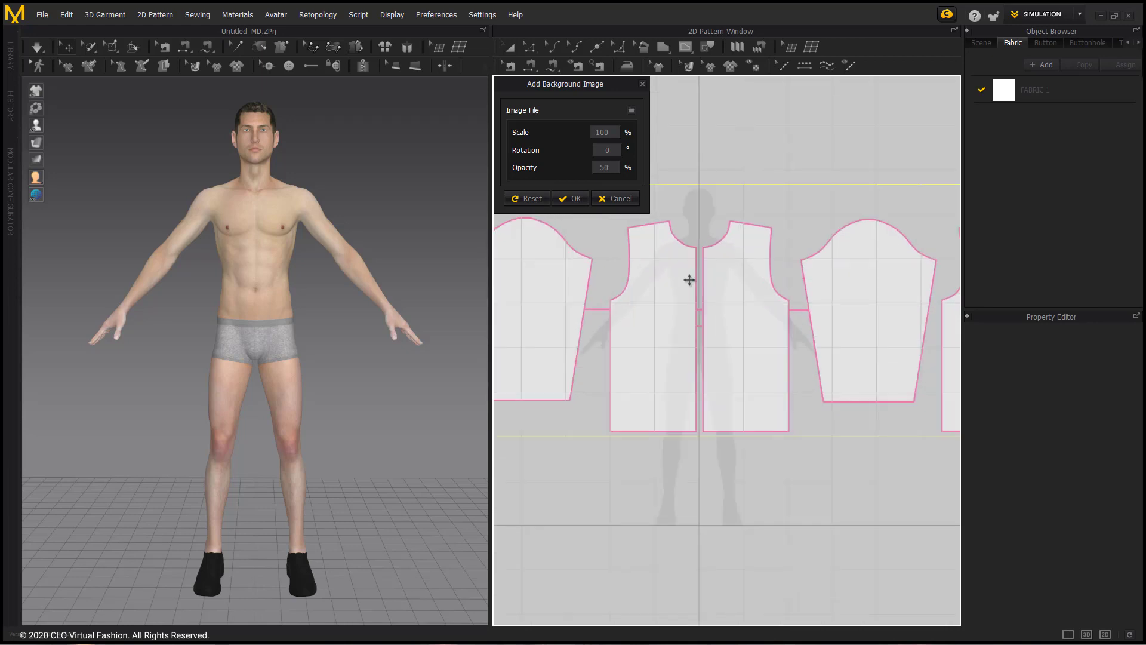
pyautogui.scroll(4, 690, 281)
pyautogui.moveTo(701, 222); pyautogui.dragTo(698, 288, button='middle')
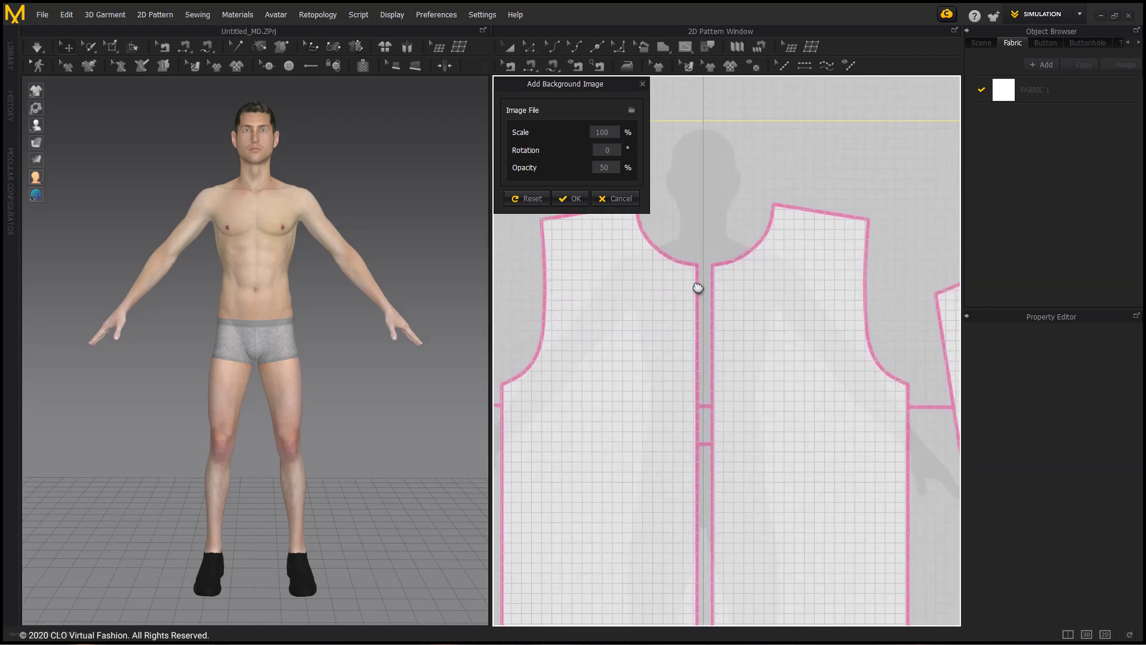
pyautogui.moveTo(627, 274); pyautogui.dragTo(665, 299)
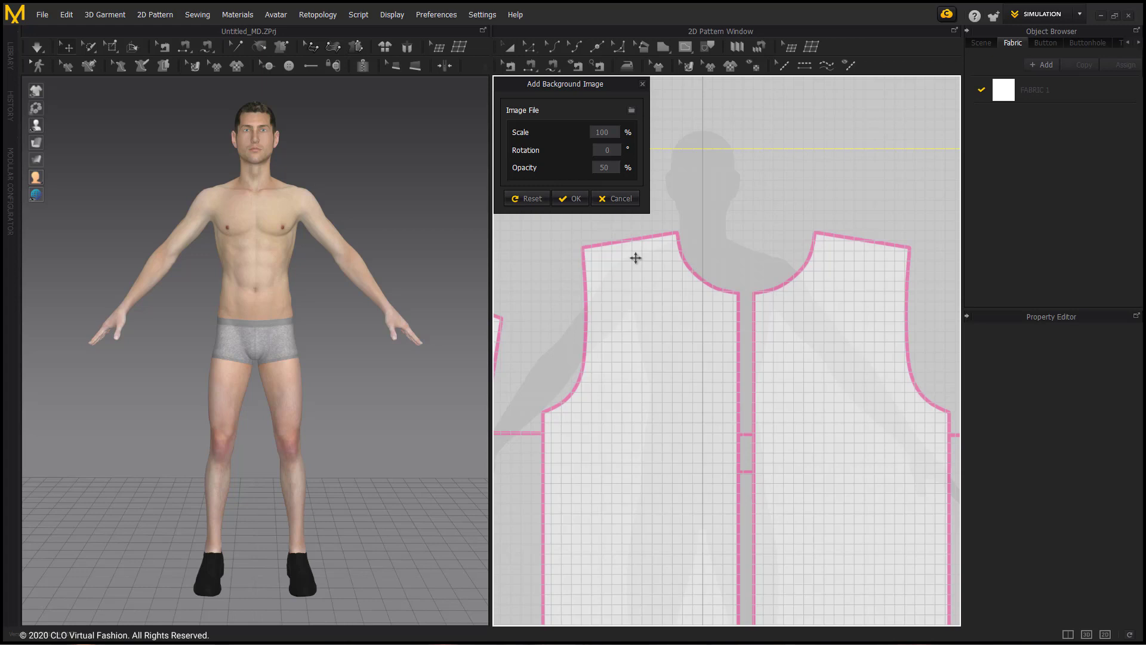
pyautogui.doubleClick(611, 130)
pyautogui.write('50')
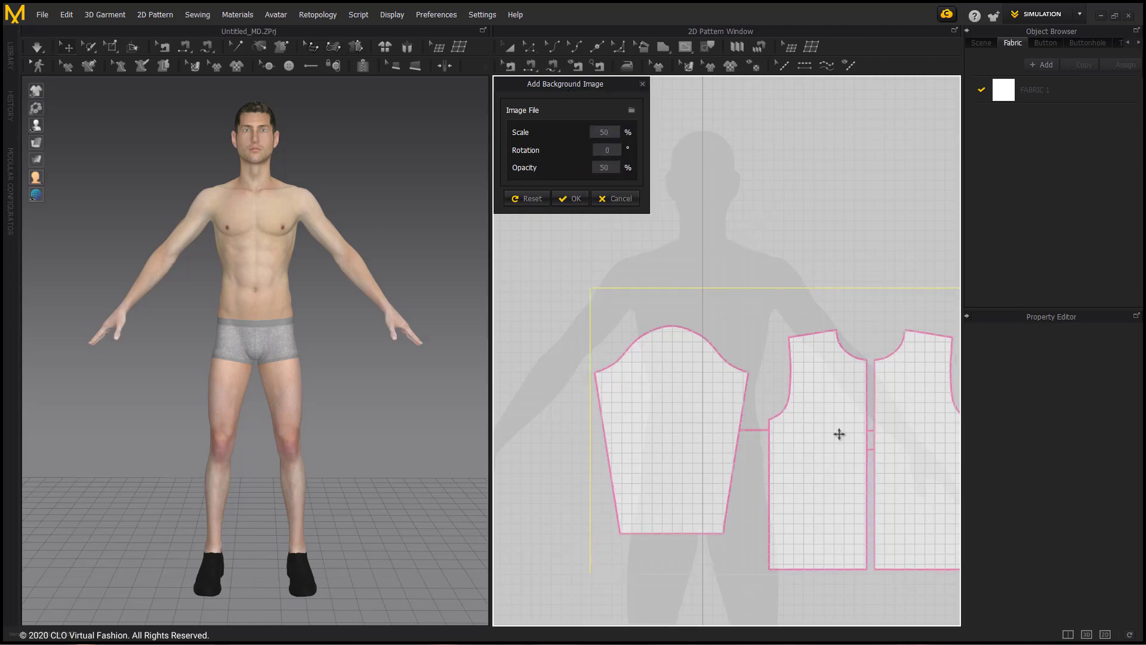
pyautogui.moveTo(839, 436); pyautogui.dragTo(675, 341)
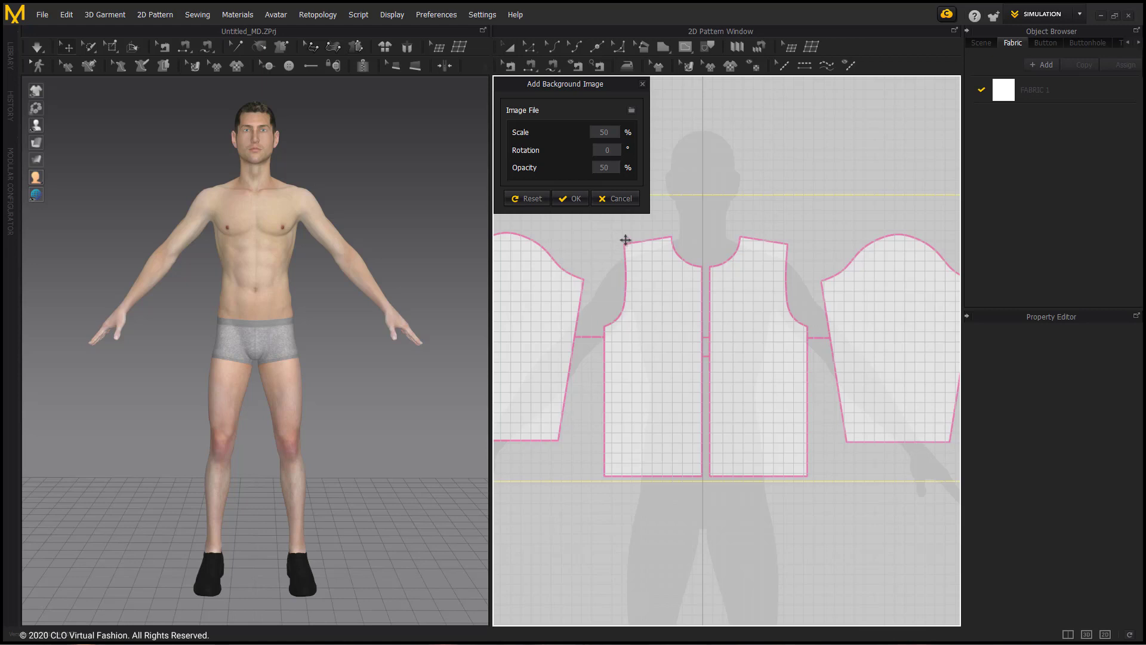
pyautogui.click(585, 203)
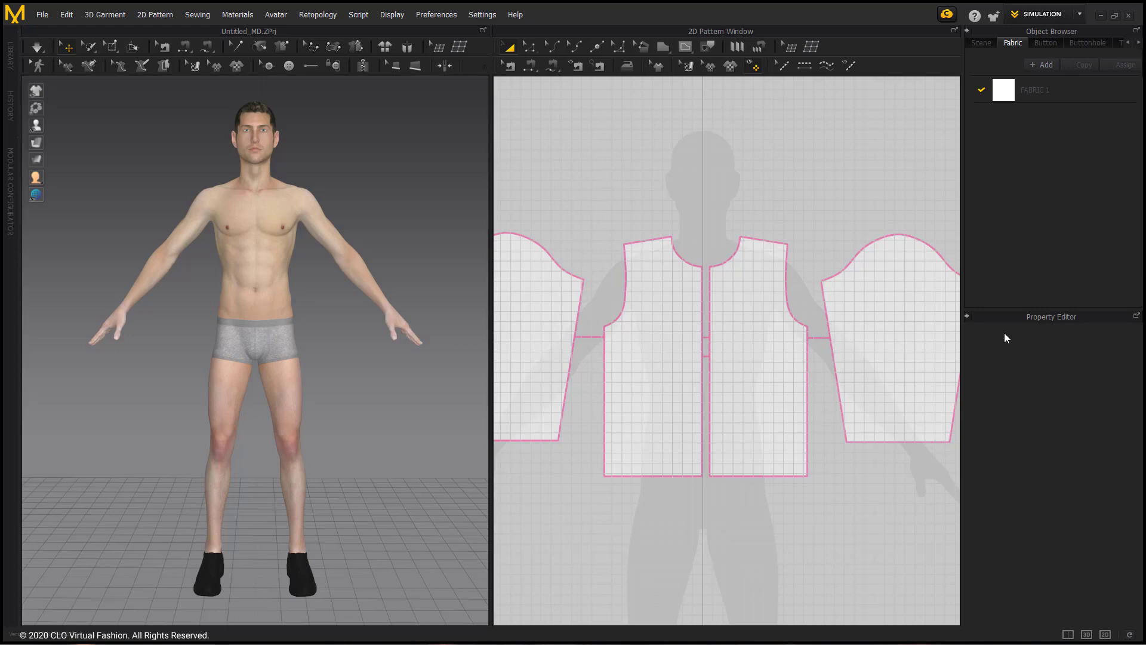
# Pan the pattern view left and switch to the full-width 2D-only layout.
pyautogui.moveTo(803, 290); pyautogui.dragTo(647, 275, button='right')
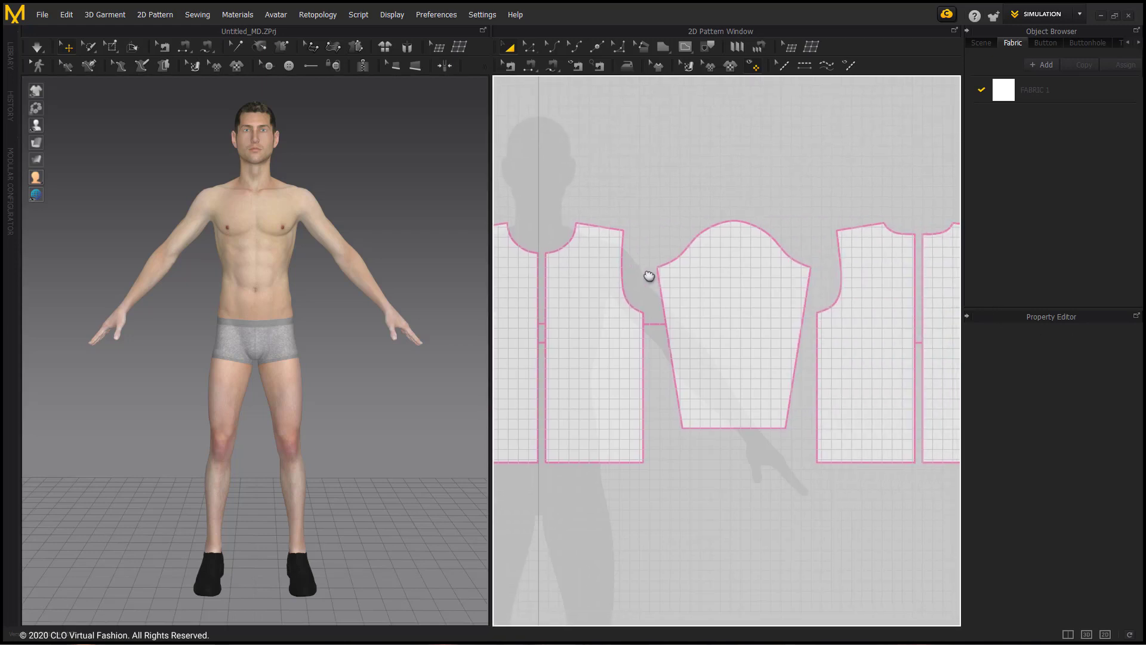
pyautogui.click(1104, 635)
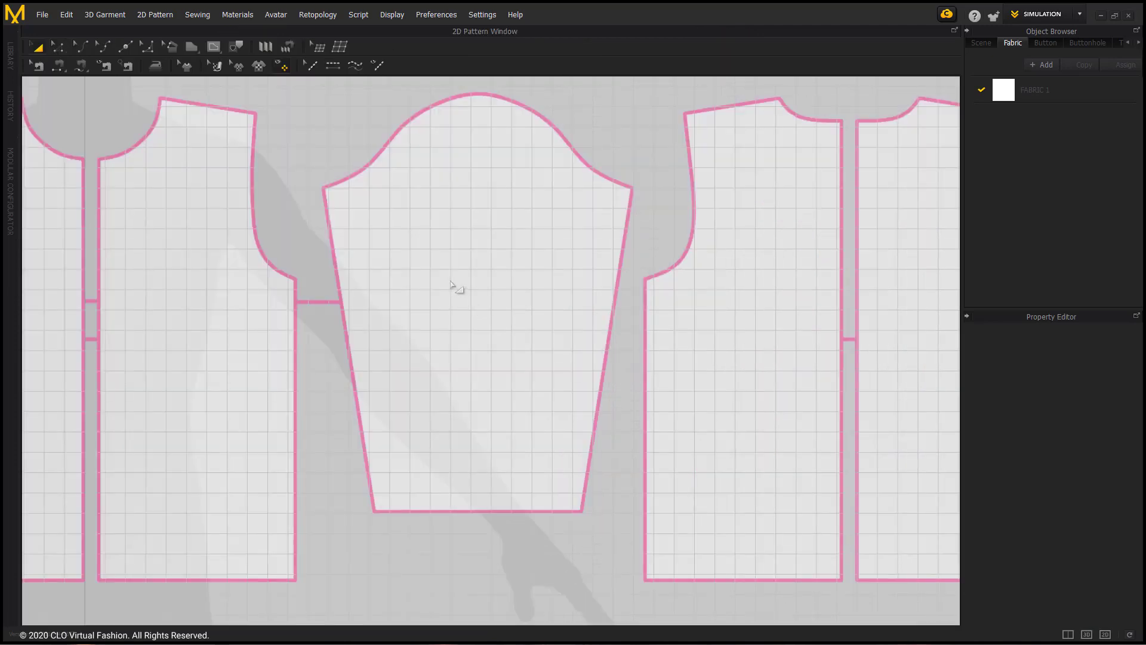
# With the Polygon tool, place four points above the sleeve, giving edges 5.044, 7.211 and 4.112.
pyautogui.click(194, 45)
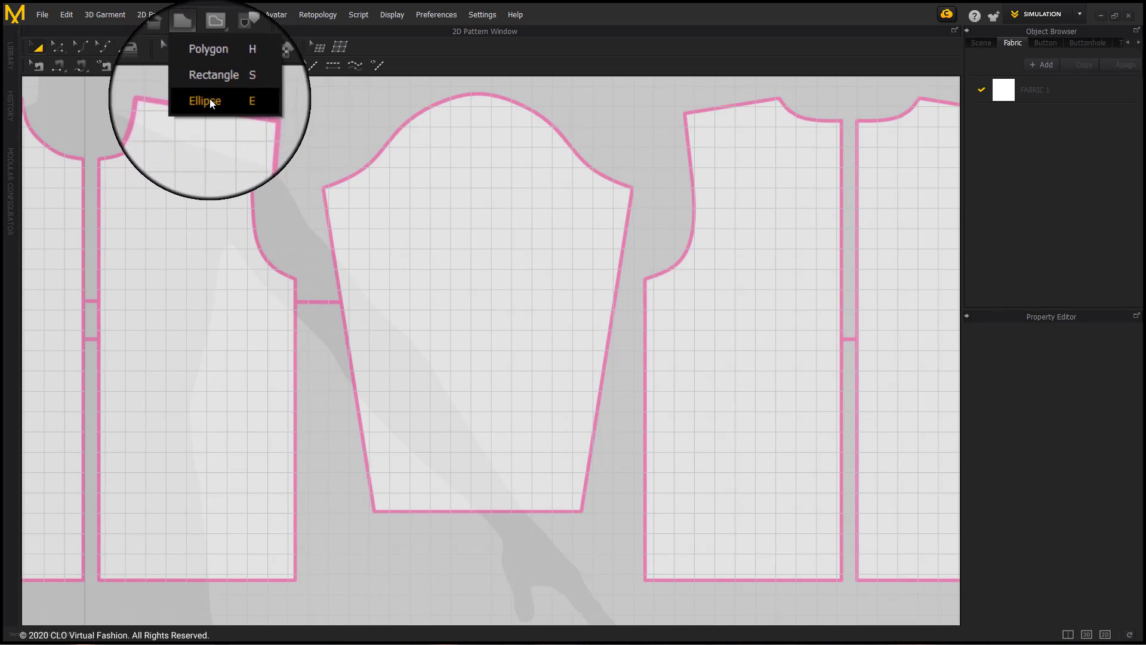
pyautogui.click(206, 67)
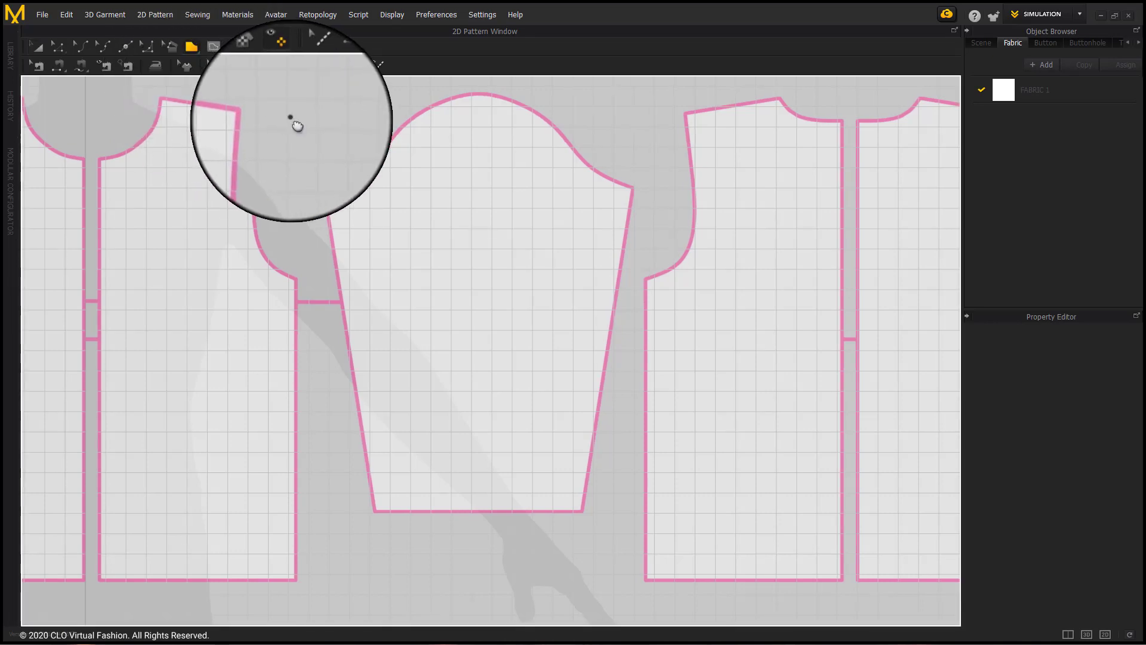
pyautogui.moveTo(294, 120); pyautogui.dragTo(292, 313, button='right')
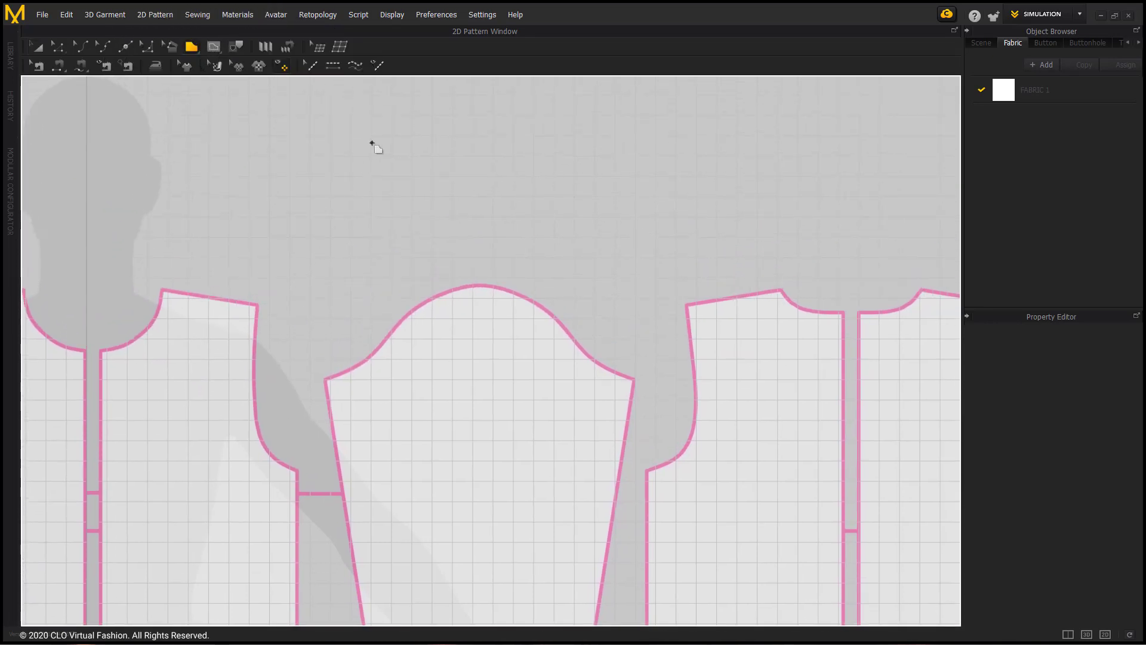
pyautogui.click(392, 130)
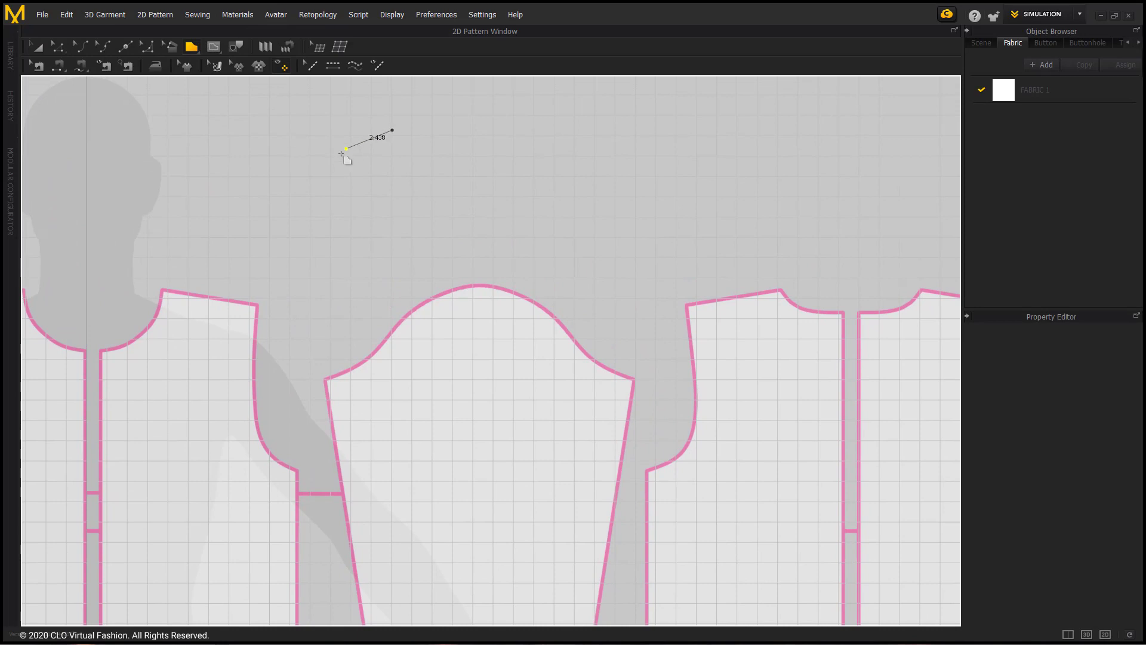
pyautogui.click(306, 185)
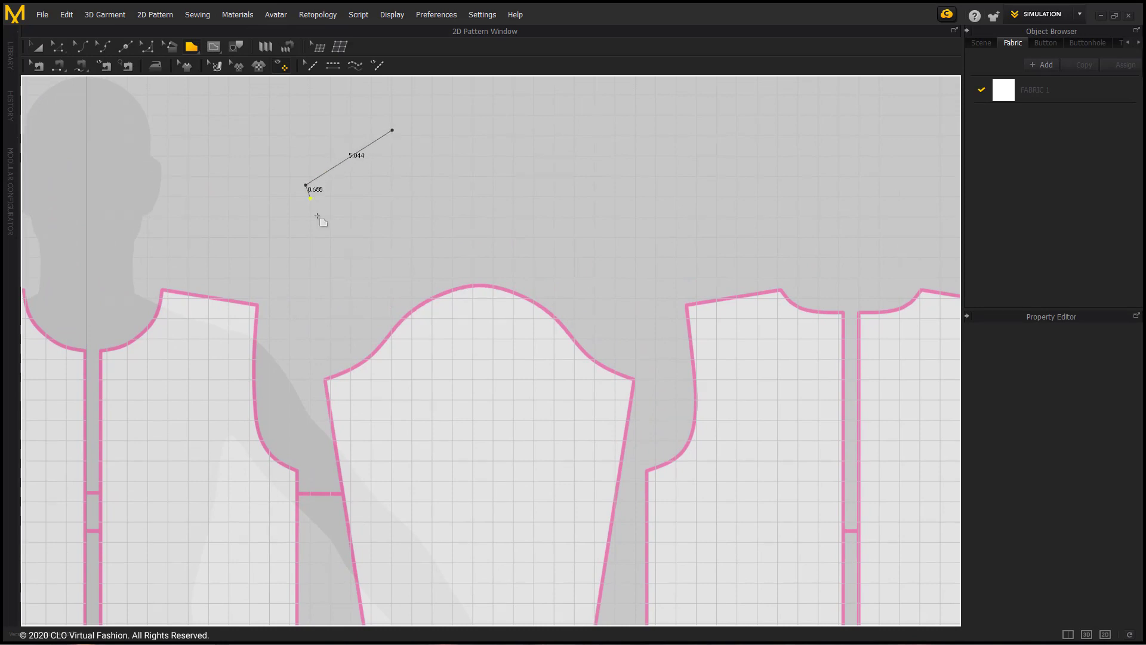
pyautogui.click(429, 264)
pyautogui.press('shift')
pyautogui.keyDown('shift'); pyautogui.click(479, 197); pyautogui.keyUp('shift')
# Add curved points to the practice outline, continuing from its fourth point.
pyautogui.moveTo(537, 148); pyautogui.dragTo(581, 148)
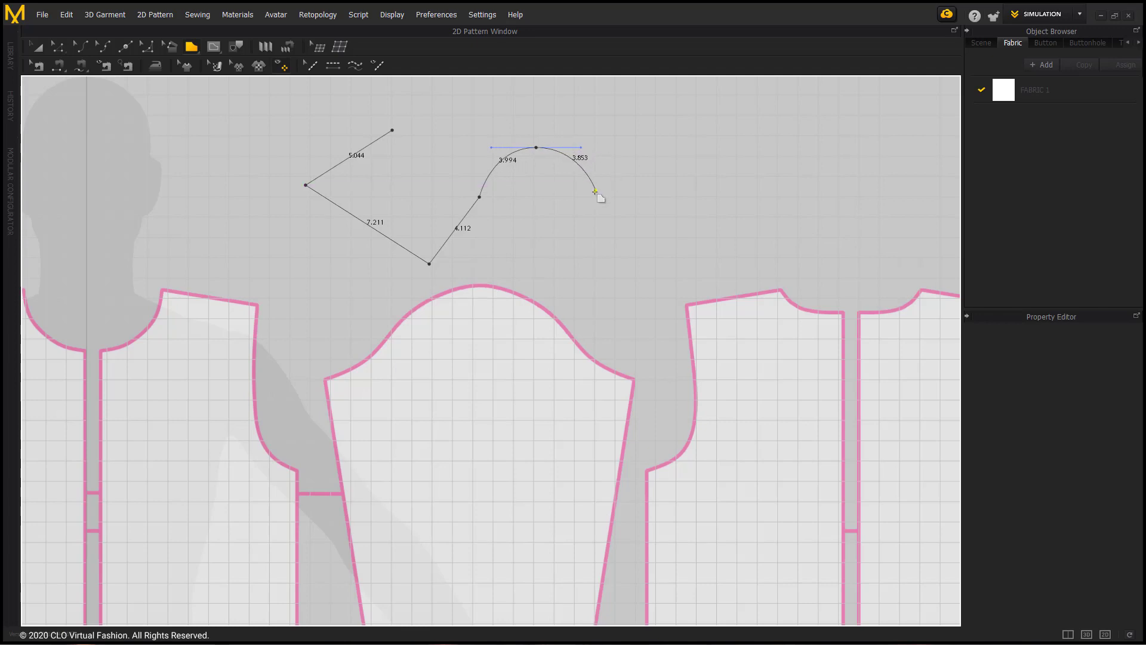
pyautogui.moveTo(595, 192); pyautogui.dragTo(594, 218)
pyautogui.moveTo(536, 238); pyautogui.dragTo(515, 238)
pyautogui.click(570, 279)
pyautogui.press('BackSpace')
pyautogui.press('BackSpace')
pyautogui.press('BackSpace')
pyautogui.press('BackSpace')
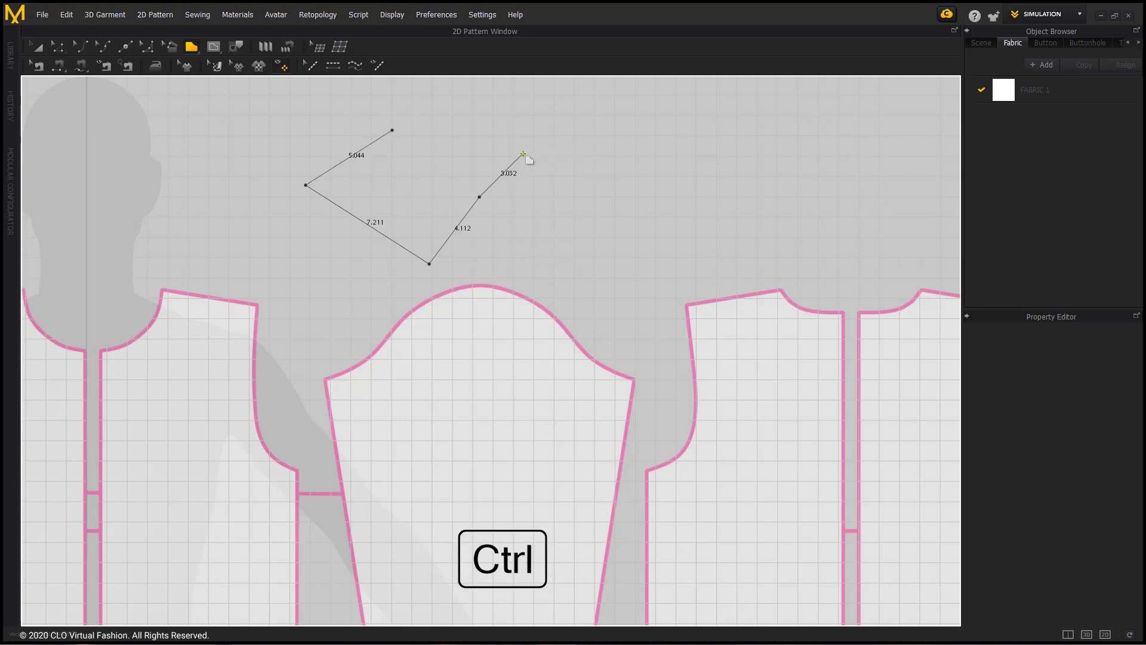
pyautogui.keyDown('ctrl'); pyautogui.click(523, 154); pyautogui.keyUp('ctrl')
pyautogui.keyDown('ctrl'); pyautogui.click(562, 153); pyautogui.keyUp('ctrl')
pyautogui.keyDown('ctrl'); pyautogui.click(582, 187); pyautogui.keyUp('ctrl')
pyautogui.keyDown('ctrl'); pyautogui.click(544, 227); pyautogui.keyUp('ctrl')
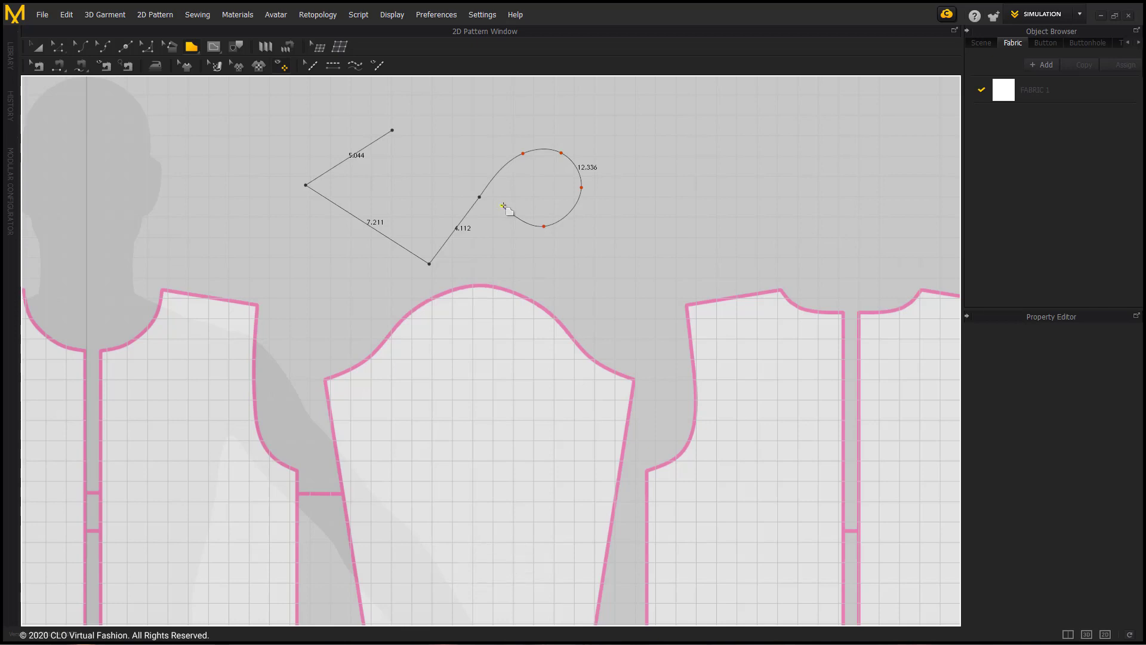
# Delete the curve points and cancel the unfinished outline with Esc and Ctrl+Z.
pyautogui.press('BackSpace')
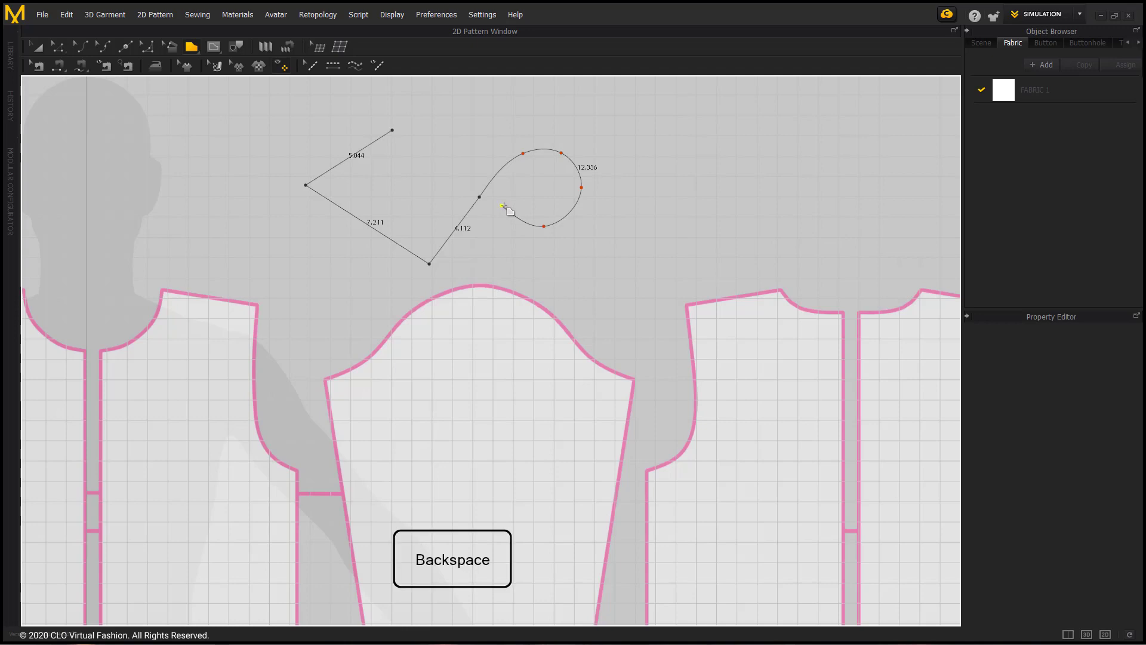
pyautogui.press('Delete')
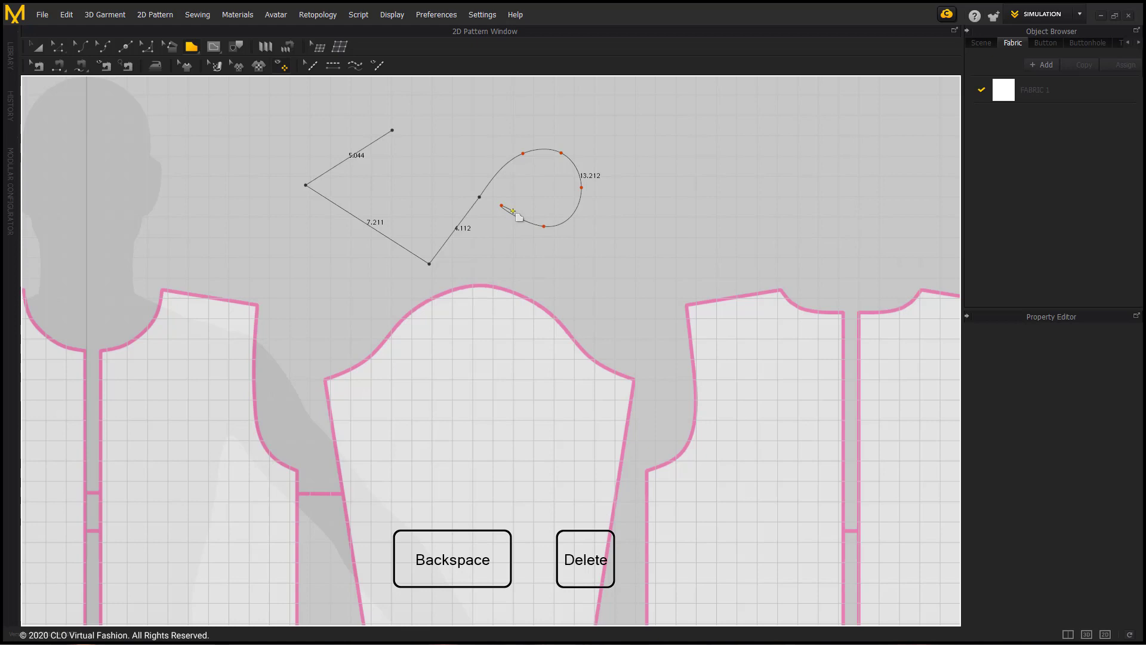
pyautogui.press('BackSpace')
pyautogui.press('BackSpace')
pyautogui.press('BackSpace')
pyautogui.press('Escape')
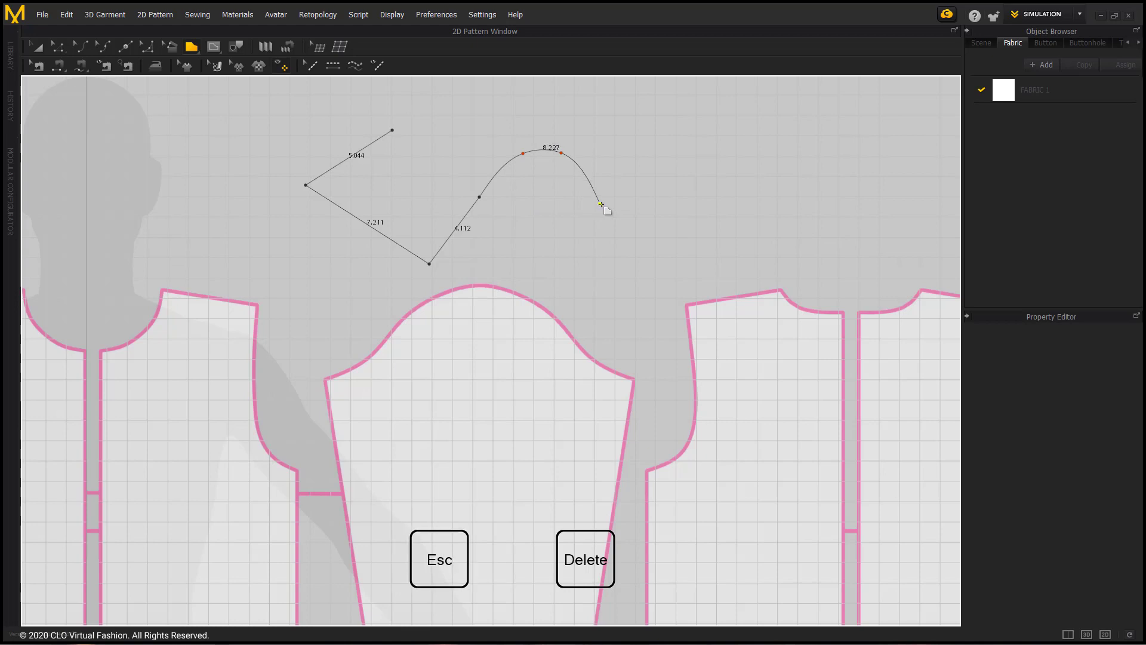
pyautogui.hotkey('ctrl', 'z')
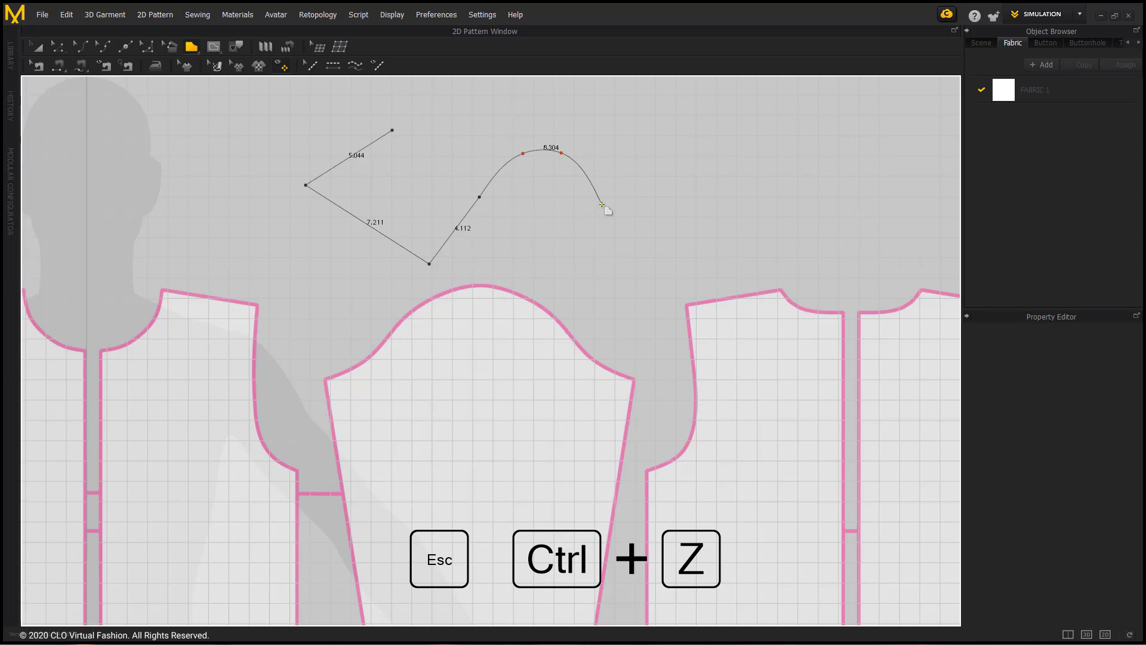
pyautogui.press('Escape')
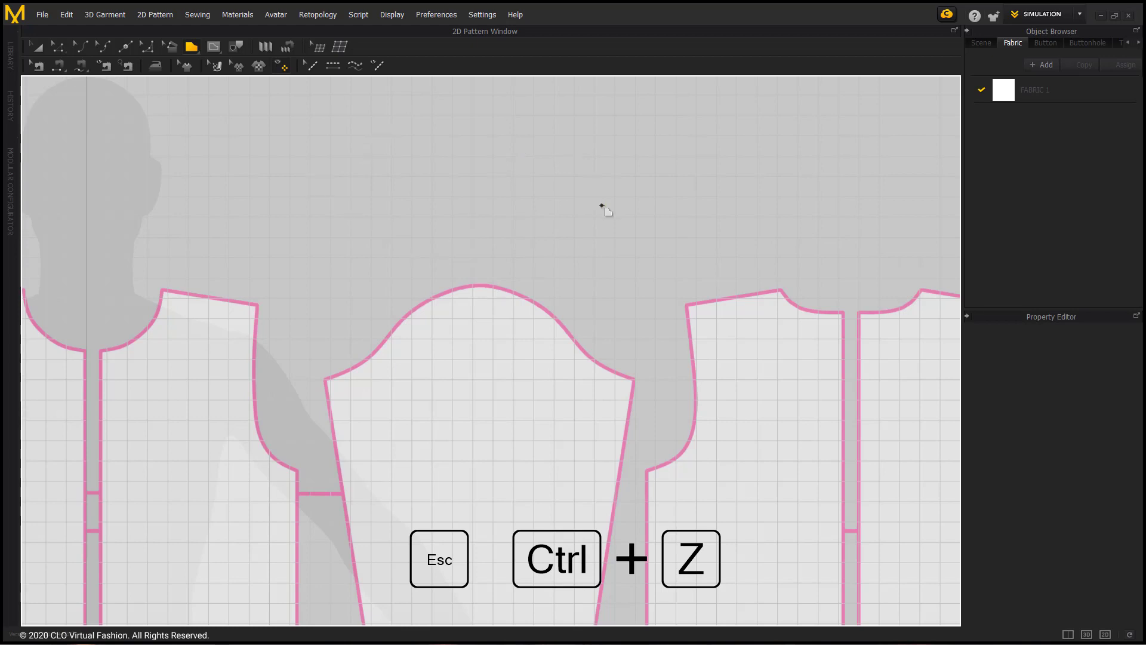
# Draw a rectangle piece above the shirt pieces, dismissing the Create Rectangle size dialog.
pyautogui.click(195, 49)
pyautogui.click(208, 81)
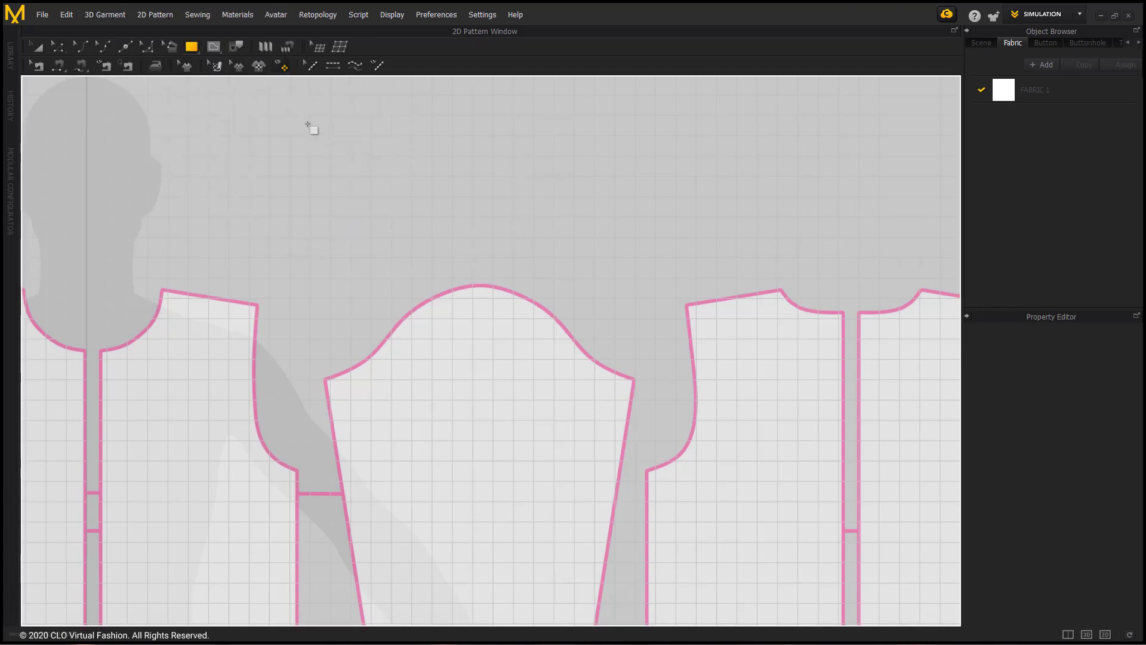
pyautogui.moveTo(308, 124); pyautogui.dragTo(510, 222)
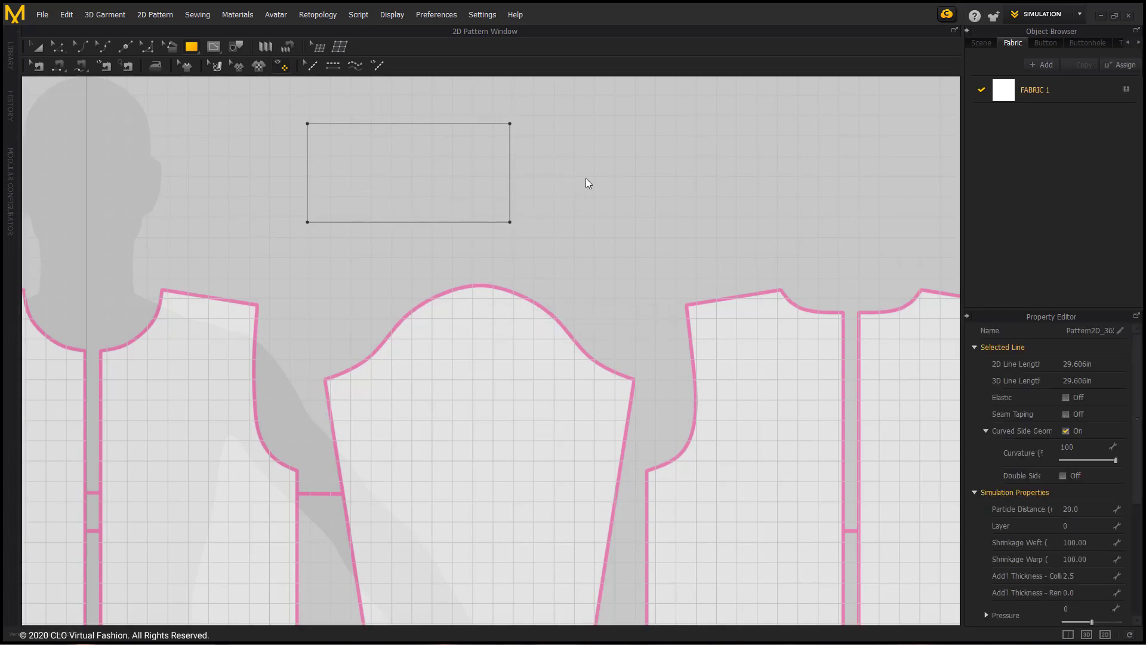
pyautogui.click(586, 178)
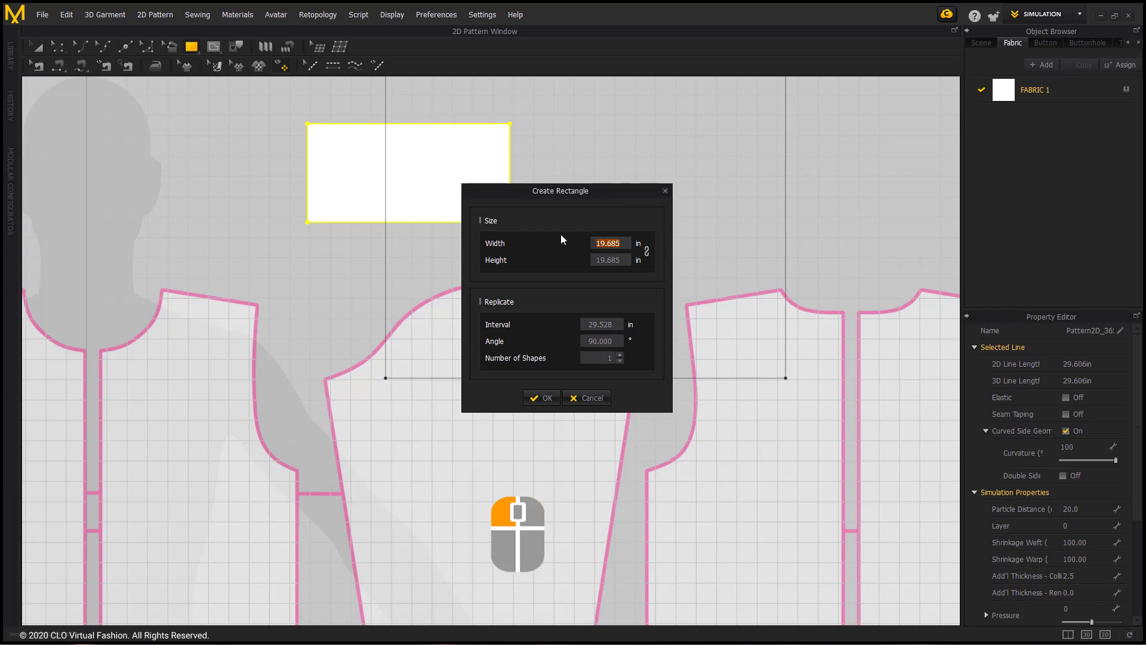
pyautogui.press('Escape')
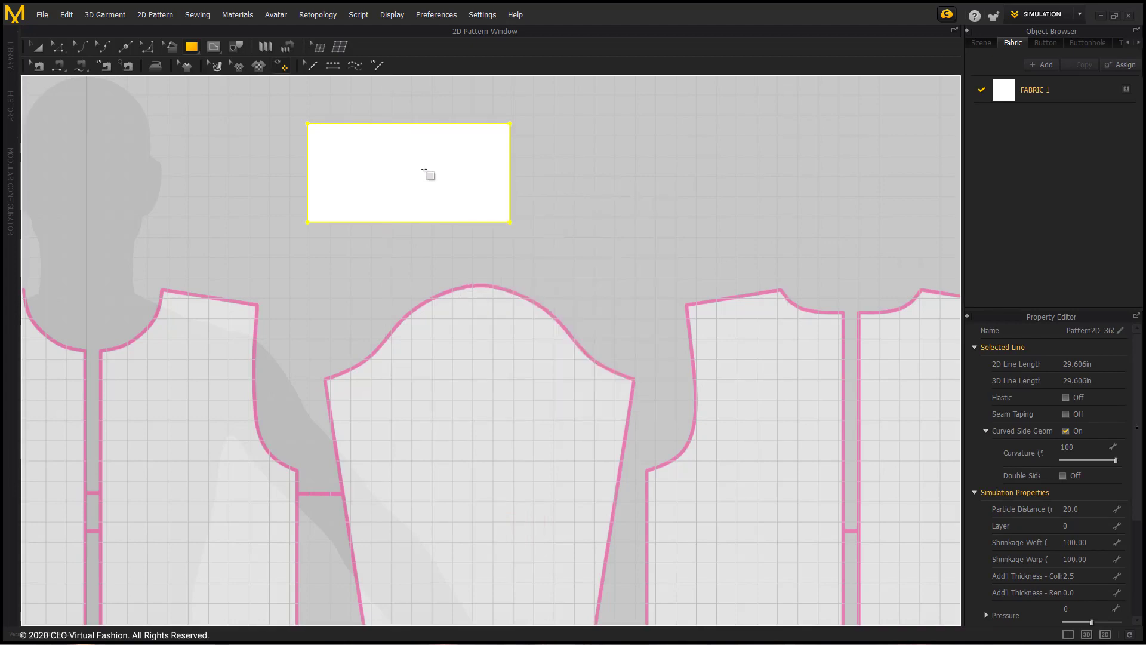
# Draw a large circle and a 0.787 in circle right of the rectangle.
pyautogui.click(194, 49)
pyautogui.click(221, 108)
pyautogui.moveTo(606, 130); pyautogui.dragTo(566, 133, button='middle')
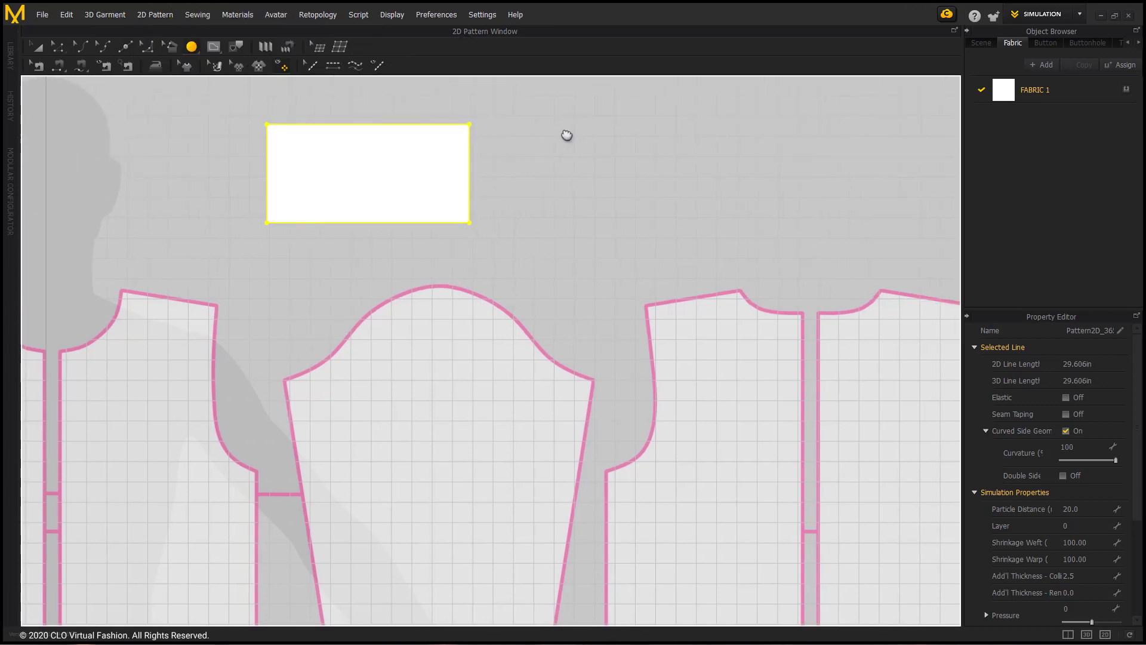
pyautogui.moveTo(545, 126); pyautogui.dragTo(643, 221)
pyautogui.click(699, 168)
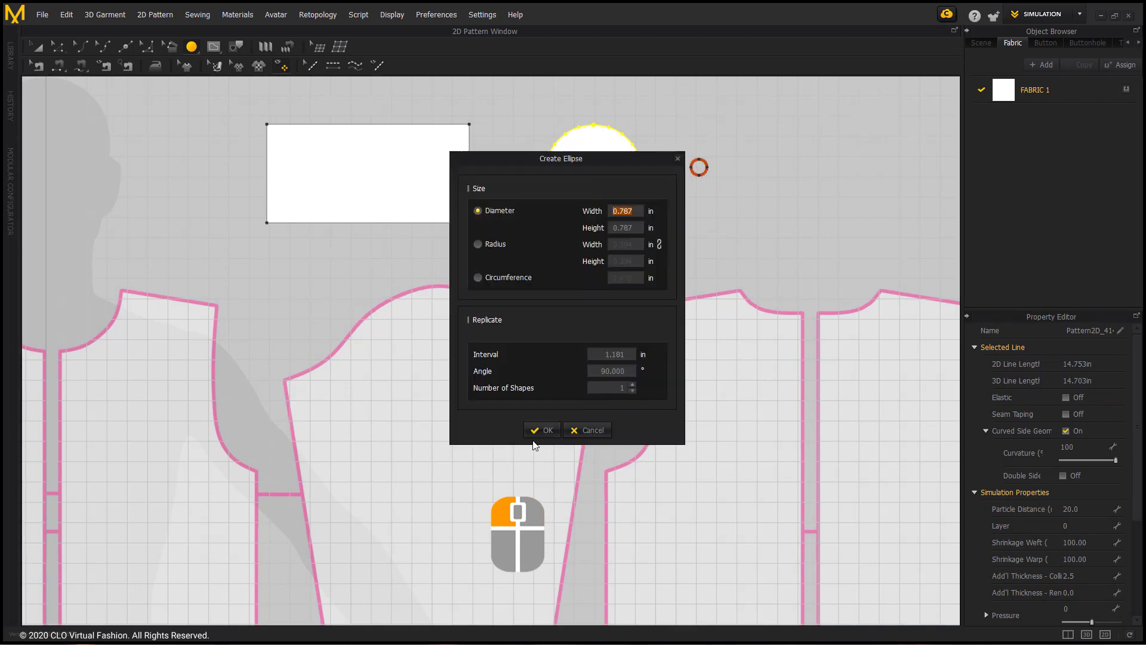
pyautogui.click(548, 430)
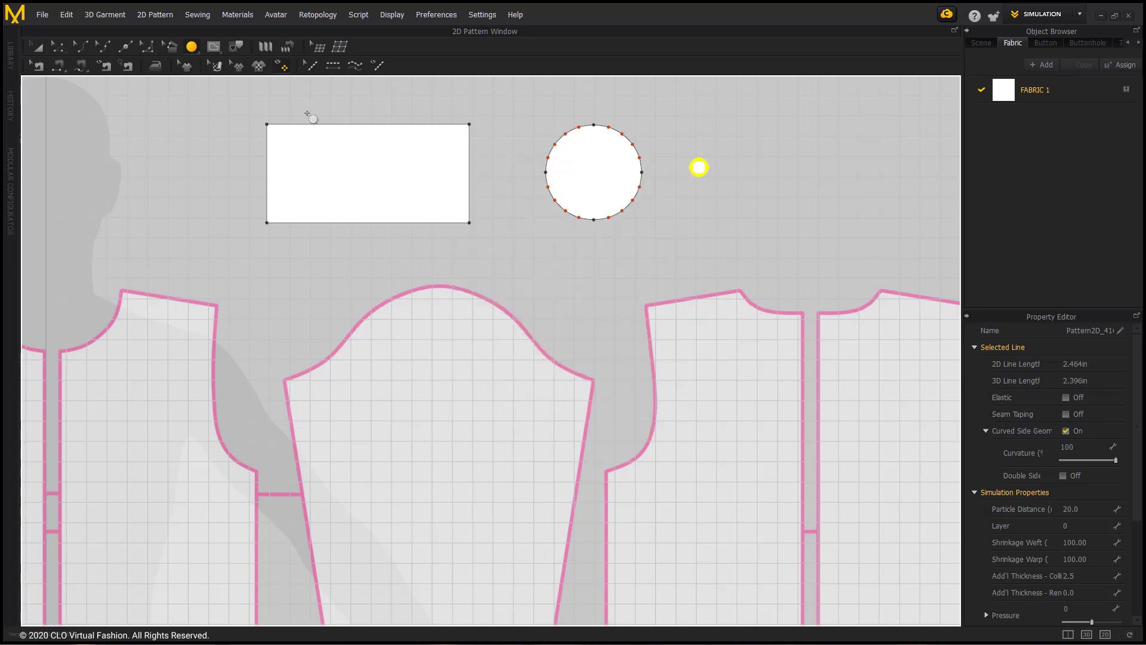
# Marquee-select the rectangle and both circles and delete them.
pyautogui.click(37, 46)
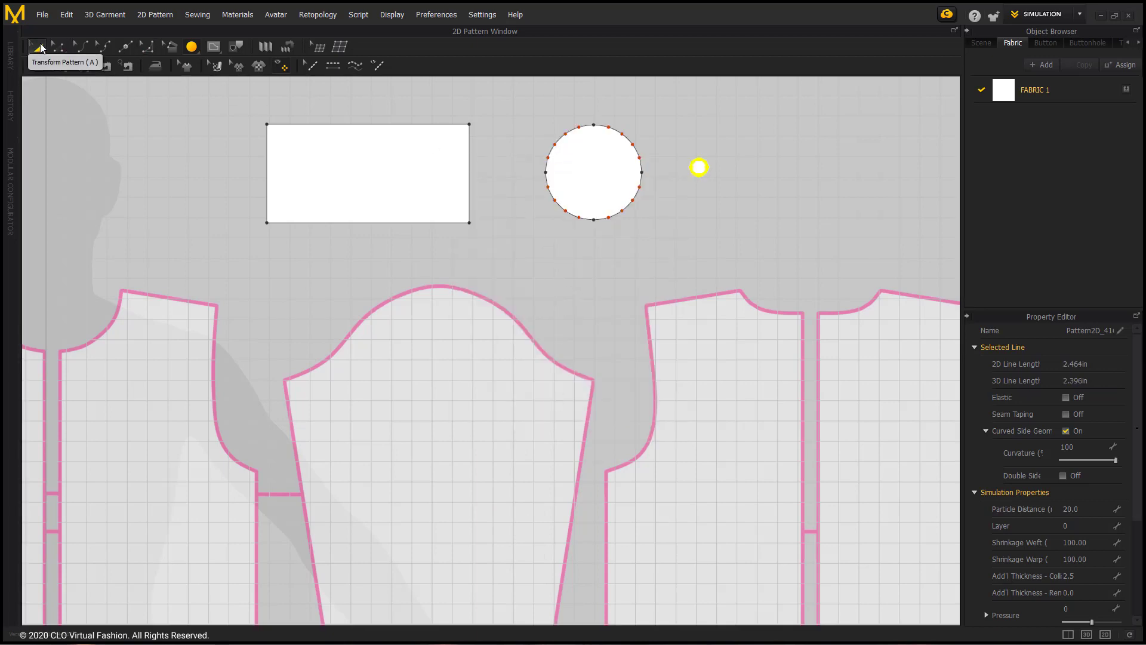
pyautogui.moveTo(197, 92); pyautogui.dragTo(764, 270)
pyautogui.press('Delete')
pyautogui.moveTo(768, 268); pyautogui.dragTo(815, 84, button='right')
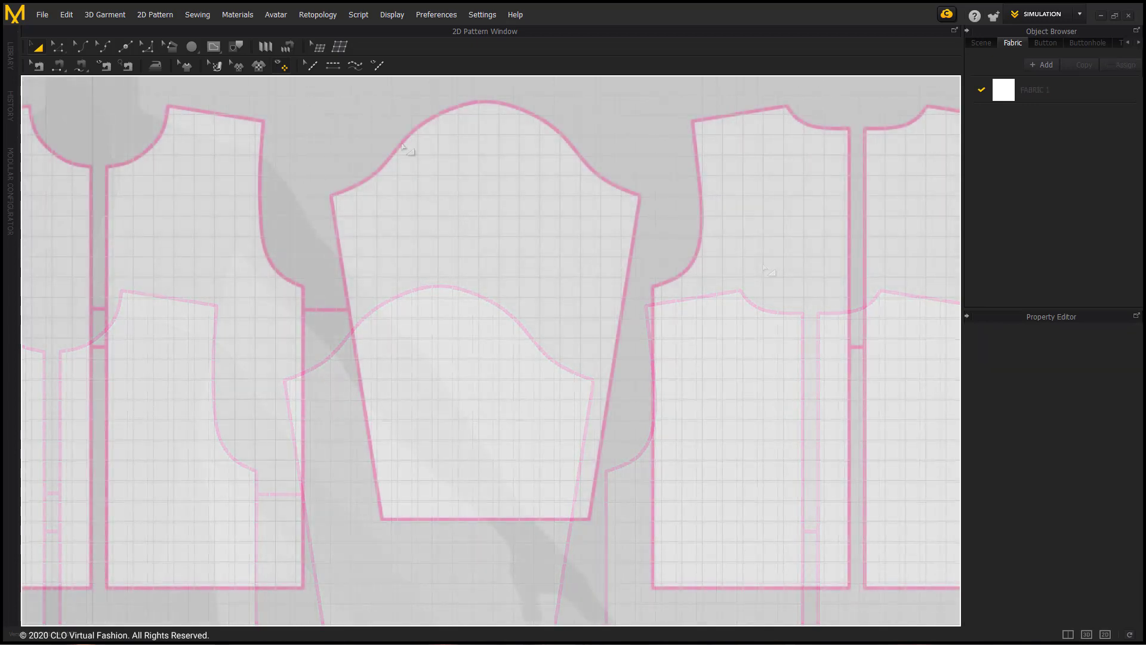
# Start a polygon piece at the bodice neckline corner, tracing the curved neckline and shoulder.
pyautogui.click(209, 44)
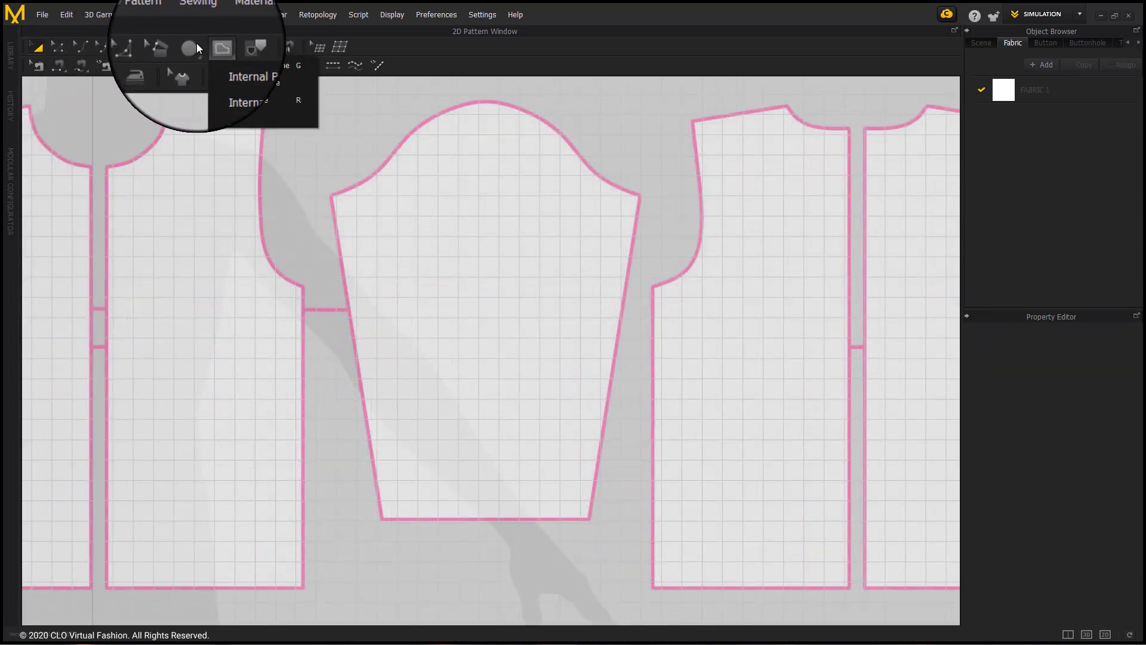
pyautogui.click(185, 46)
pyautogui.click(202, 66)
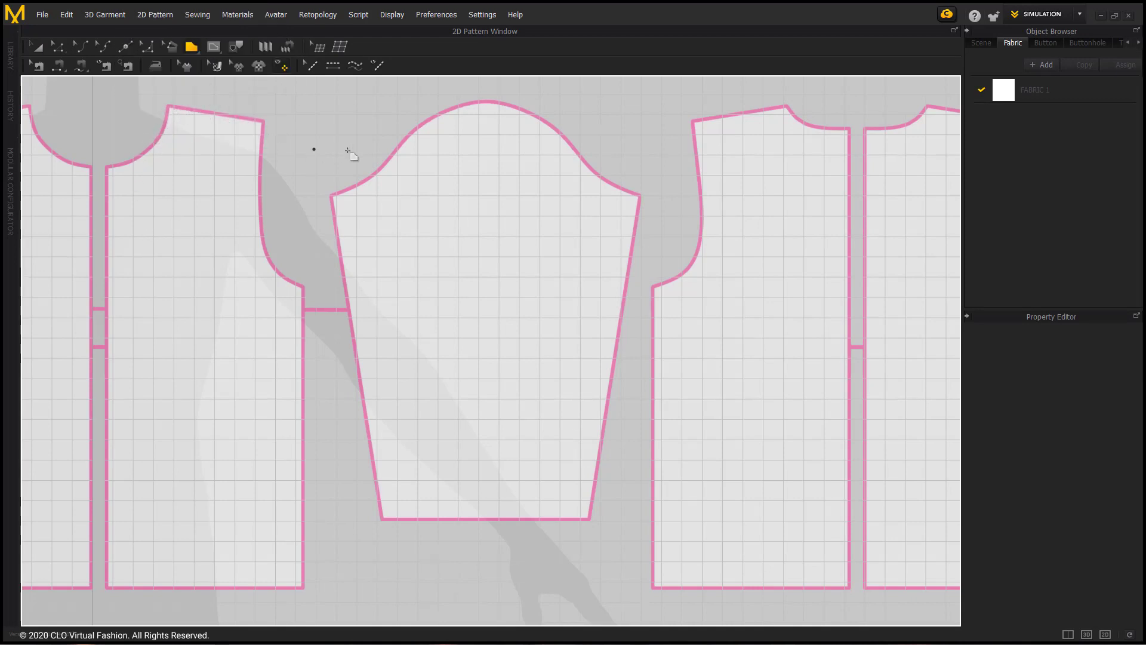
pyautogui.click(106, 168)
pyautogui.press('ctrl')
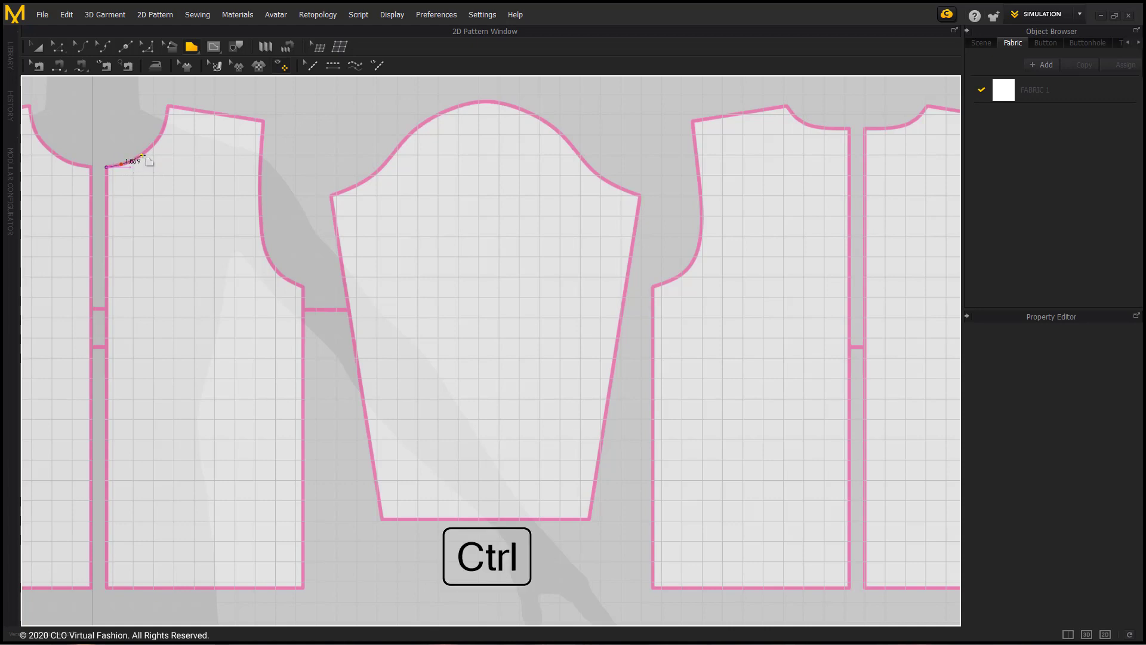
pyautogui.click(170, 106)
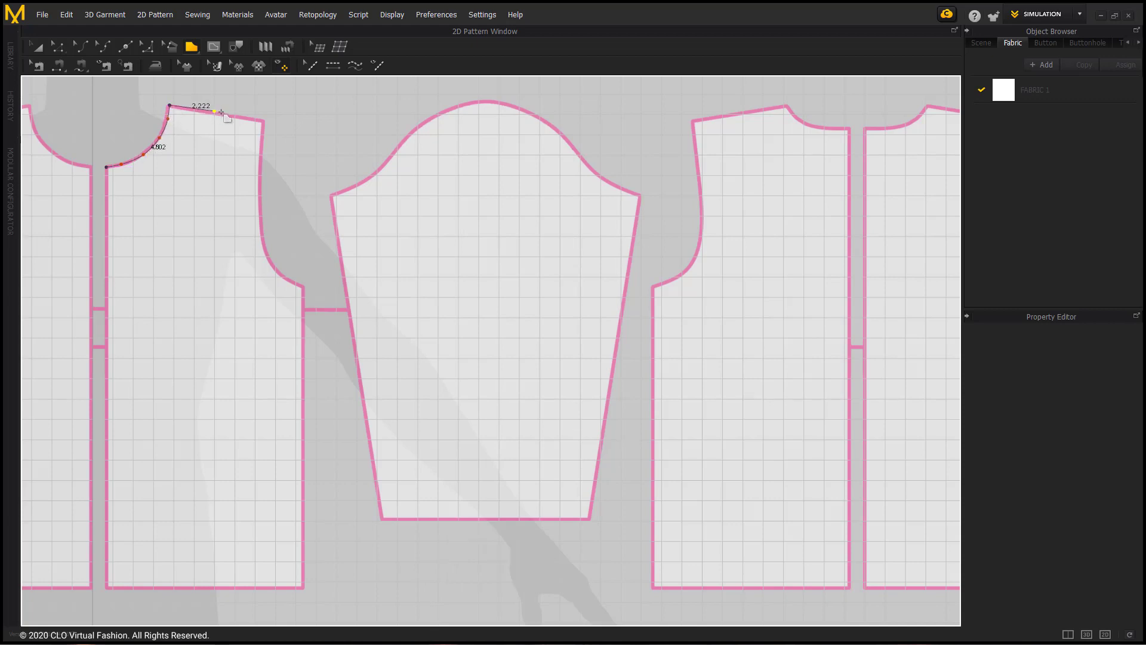
pyautogui.click(263, 121)
# Trace the curved armhole, side seam and hem, then close the outline at the start point.
pyautogui.press('ctrl')
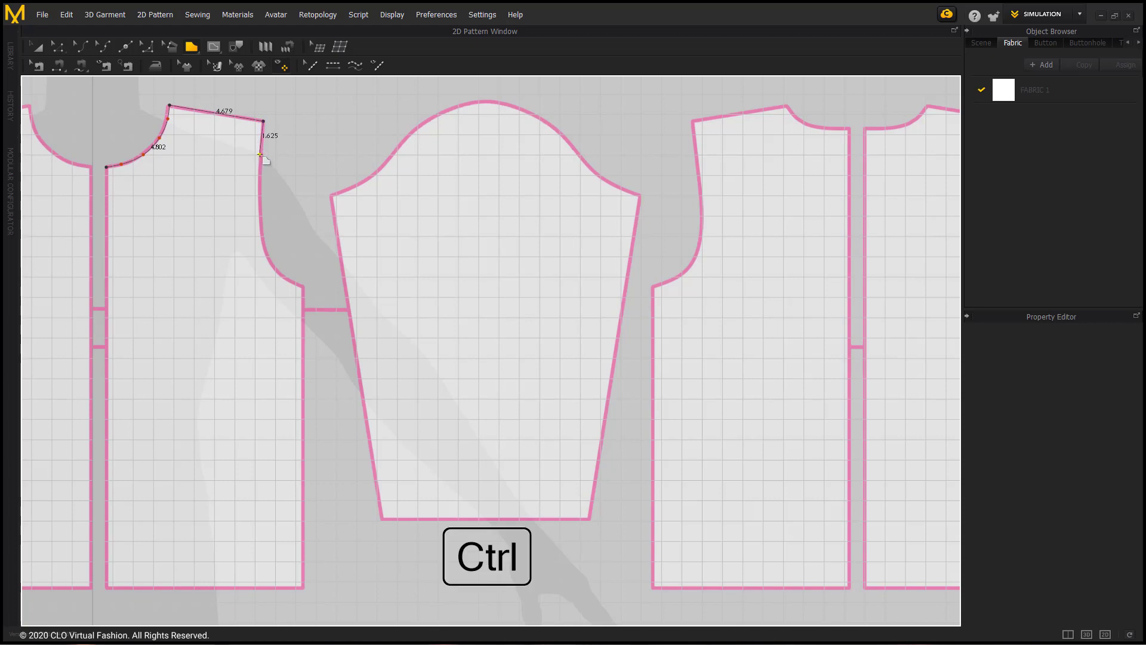
pyautogui.keyDown('ctrl'); pyautogui.click(260, 154); pyautogui.keyUp('ctrl')
pyautogui.keyDown('ctrl'); pyautogui.click(258, 216); pyautogui.keyUp('ctrl')
pyautogui.keyDown('ctrl'); pyautogui.click(263, 252); pyautogui.keyUp('ctrl')
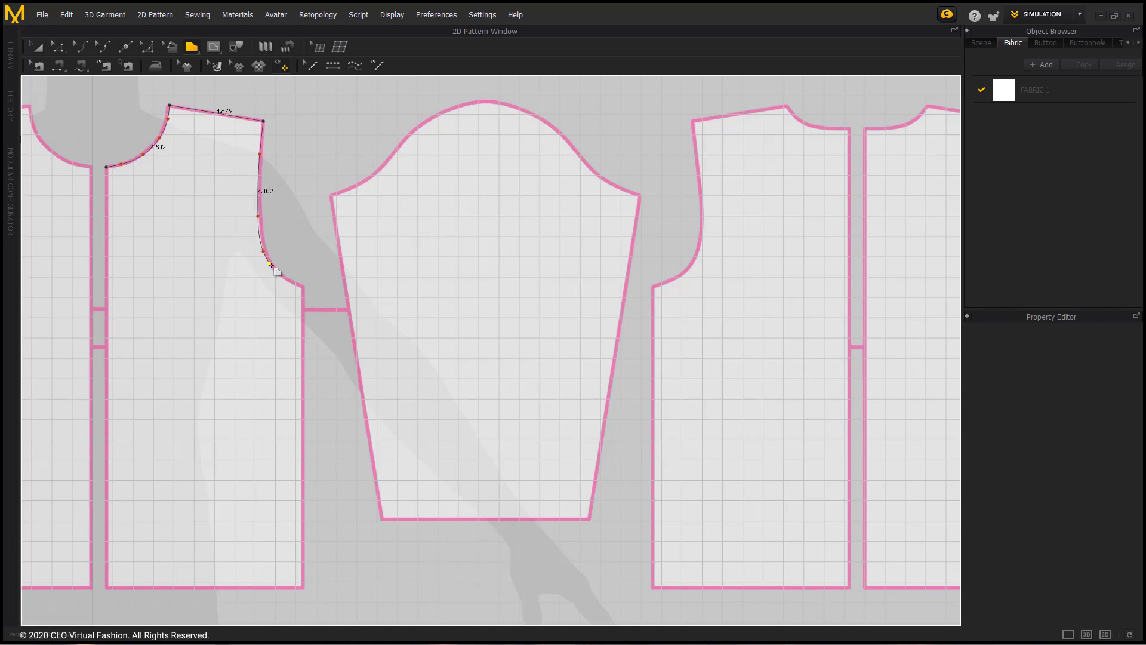
pyautogui.keyDown('ctrl'); pyautogui.click(284, 279); pyautogui.keyUp('ctrl')
pyautogui.keyDown('shift'); pyautogui.click(300, 287); pyautogui.keyUp('shift')
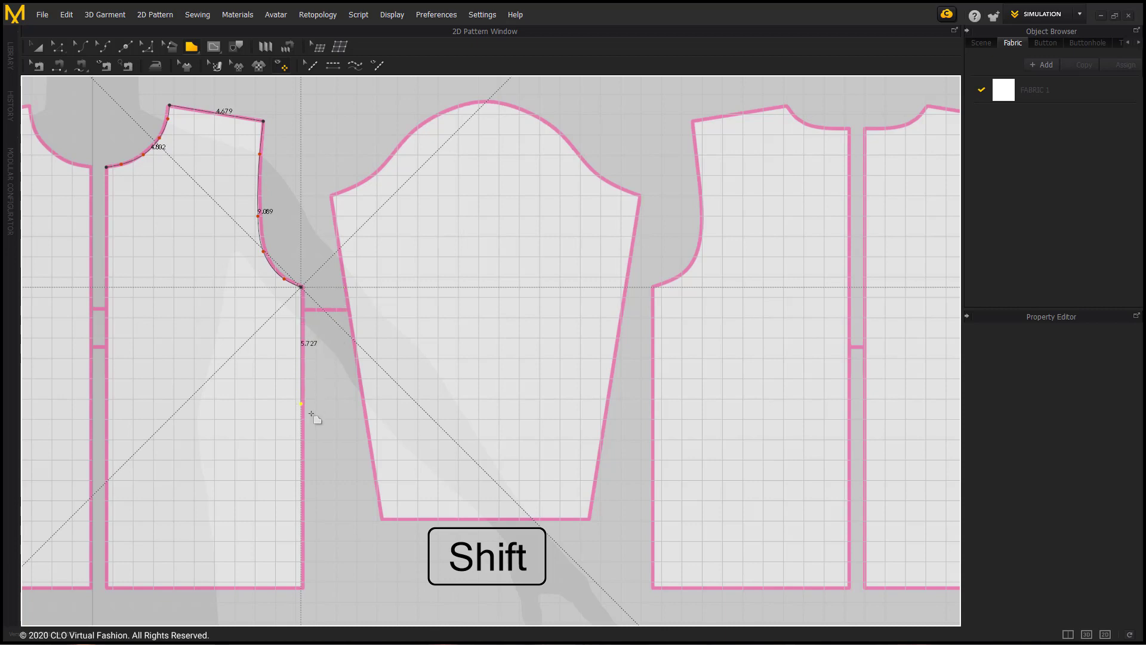
pyautogui.keyDown('shift'); pyautogui.click(301, 586); pyautogui.keyUp('shift')
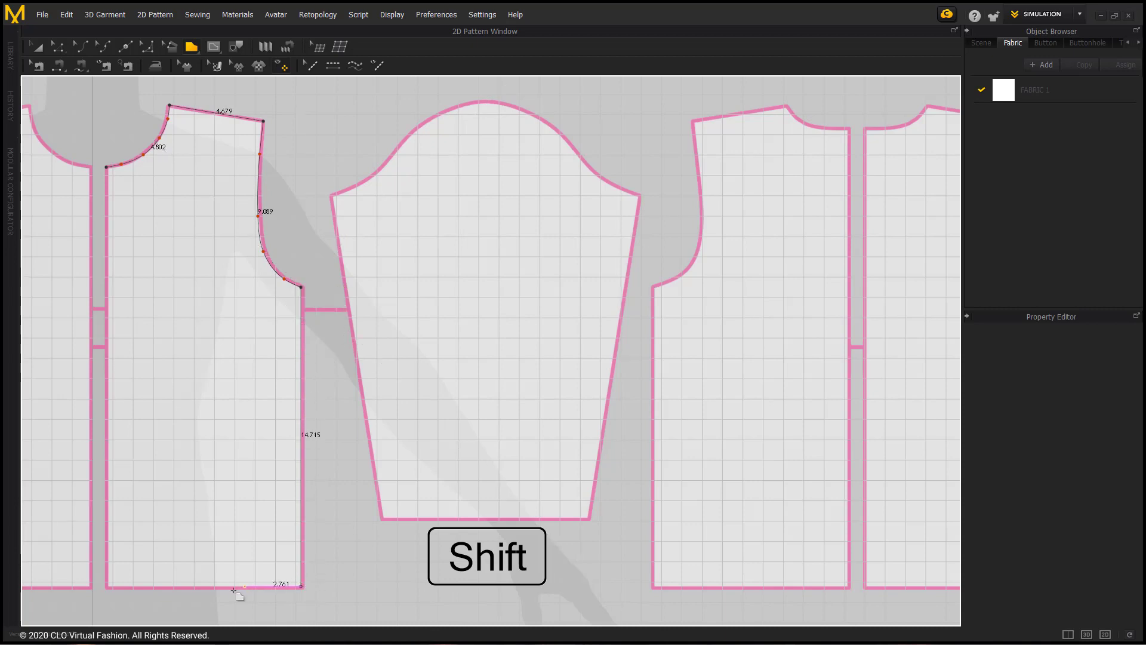
pyautogui.keyDown('shift'); pyautogui.click(108, 587); pyautogui.keyUp('shift')
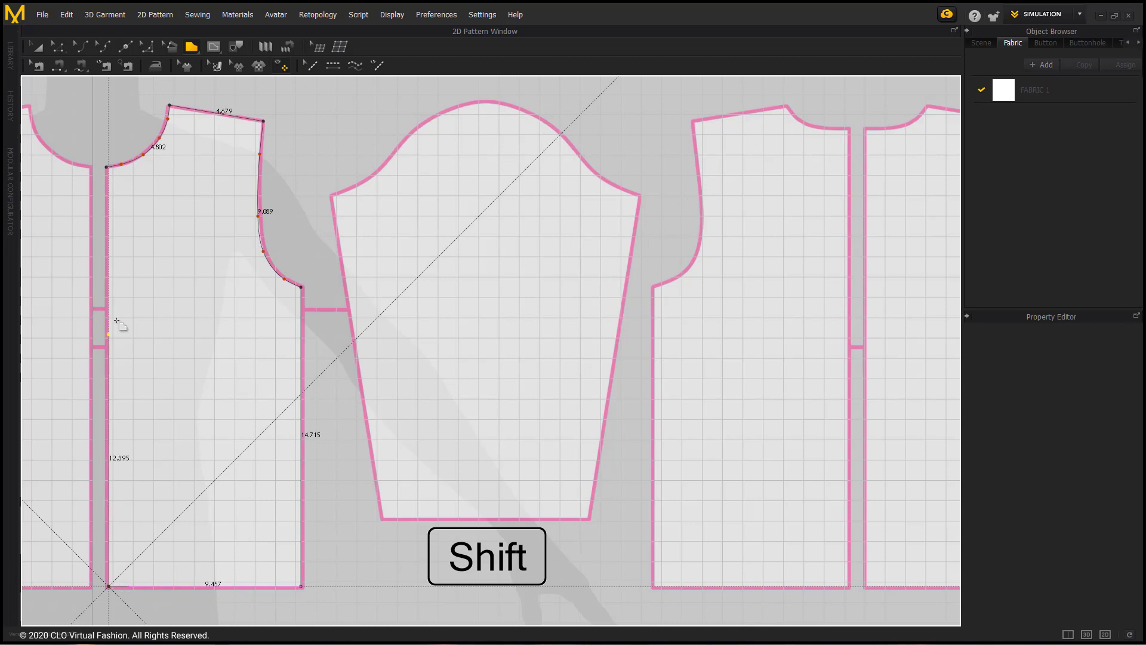
pyautogui.click(107, 167)
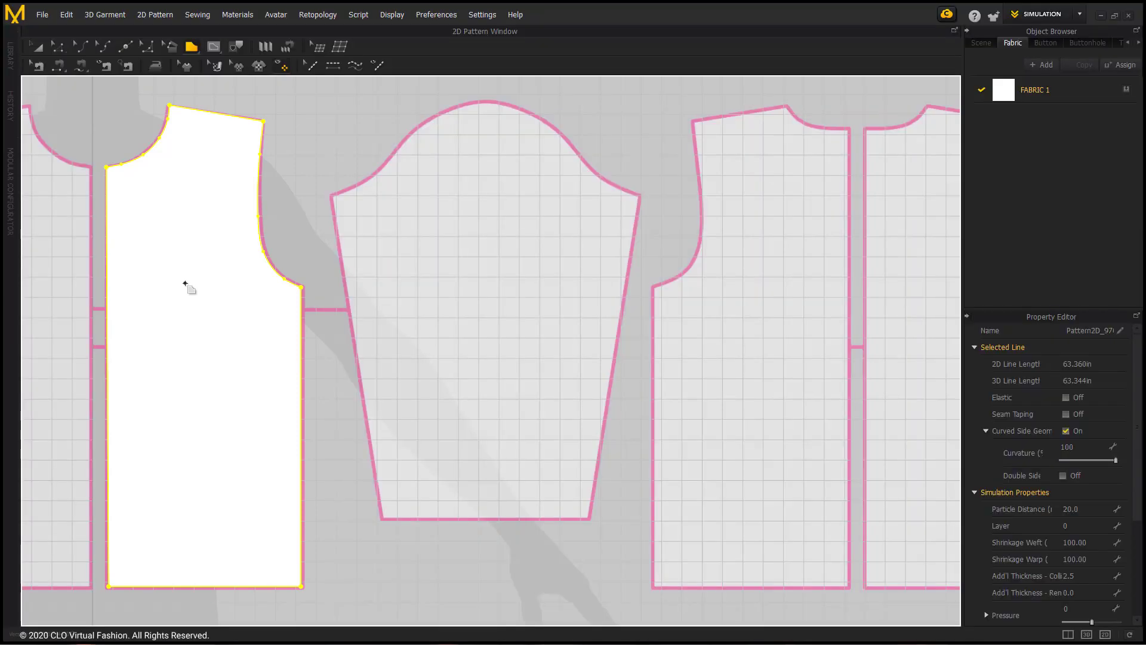
# Toggle Show 2D Textures so the traced bodice displays like the other pieces.
pyautogui.click(282, 66)
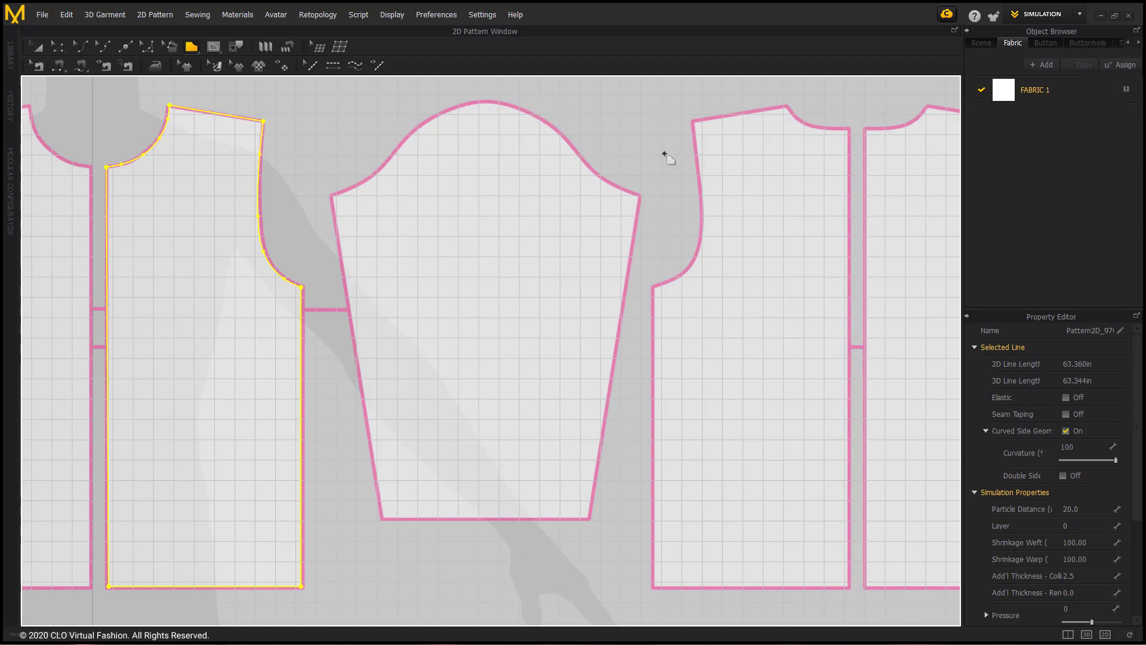
# Trace the right bodice along its centre line, hem, side seam, curved armhole, shoulder and neck.
pyautogui.click(847, 129)
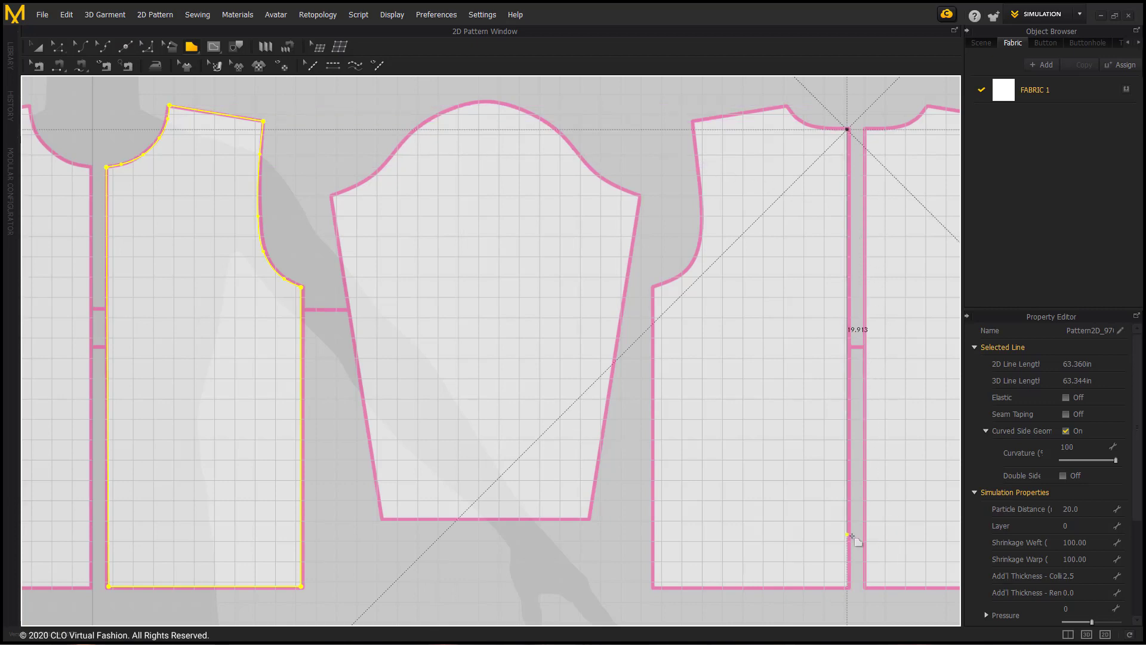
pyautogui.click(854, 587)
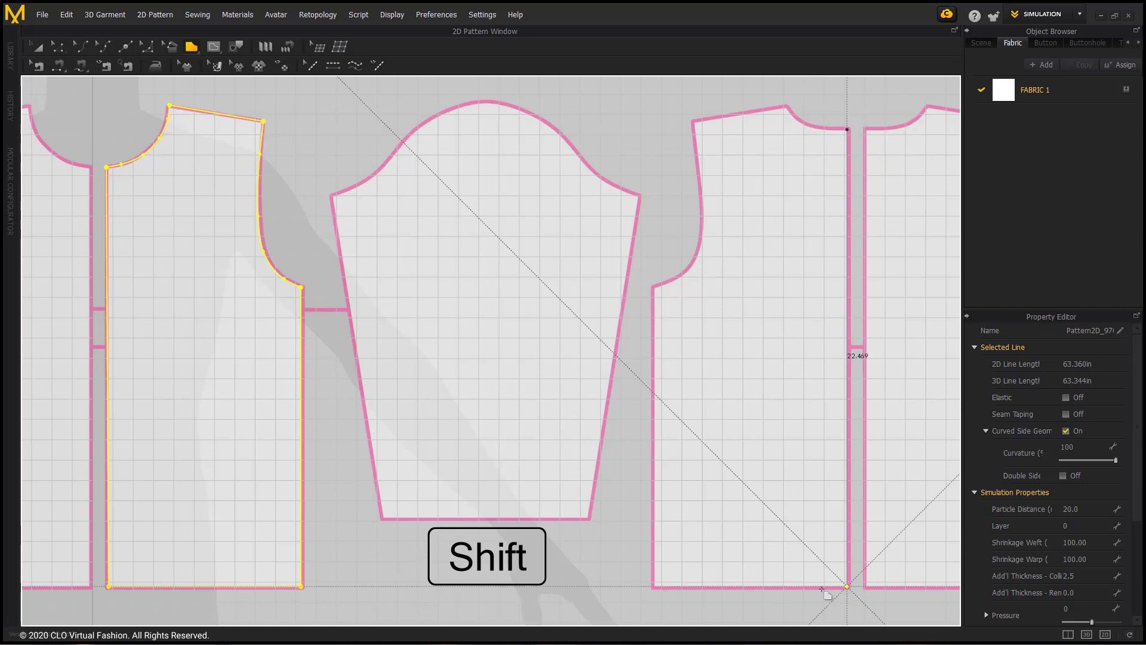
pyautogui.click(655, 594)
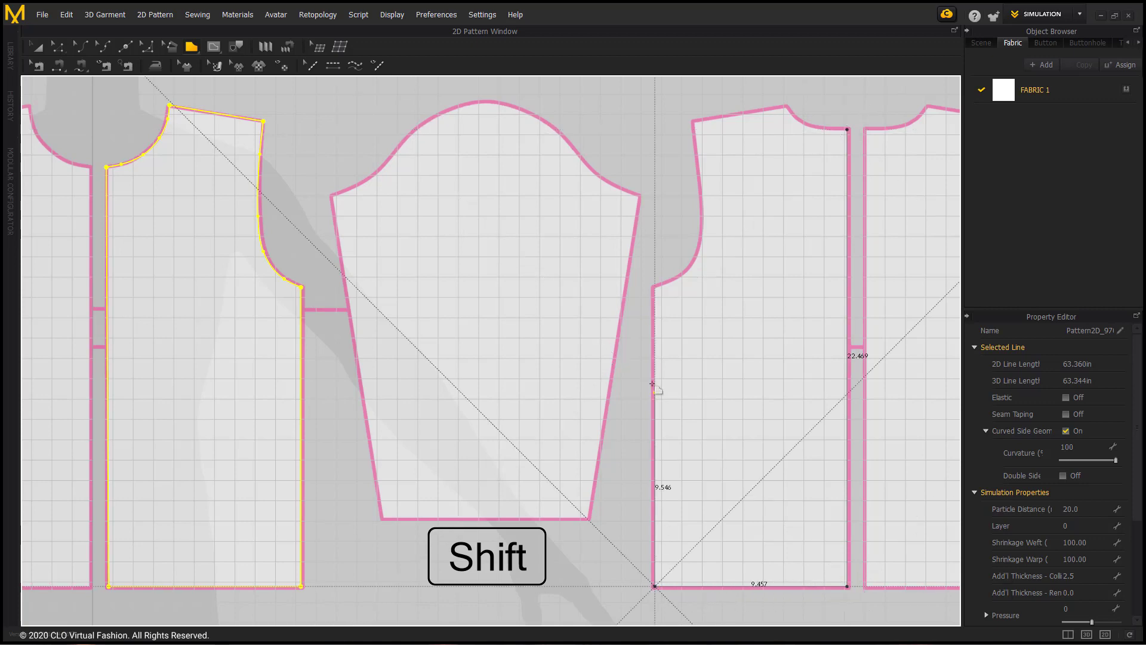
pyautogui.keyDown('shift'); pyautogui.click(656, 287); pyautogui.keyUp('shift')
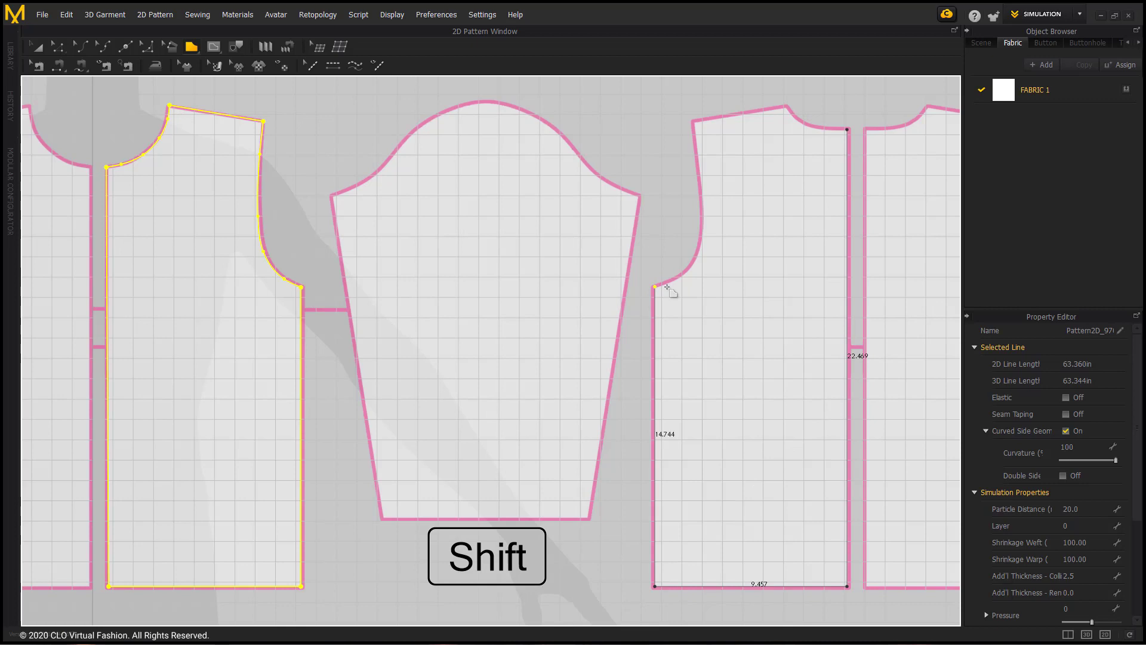
pyautogui.keyDown('ctrl'); pyautogui.click(696, 261); pyautogui.keyUp('ctrl')
pyautogui.keyDown('ctrl'); pyautogui.click(703, 232); pyautogui.keyUp('ctrl')
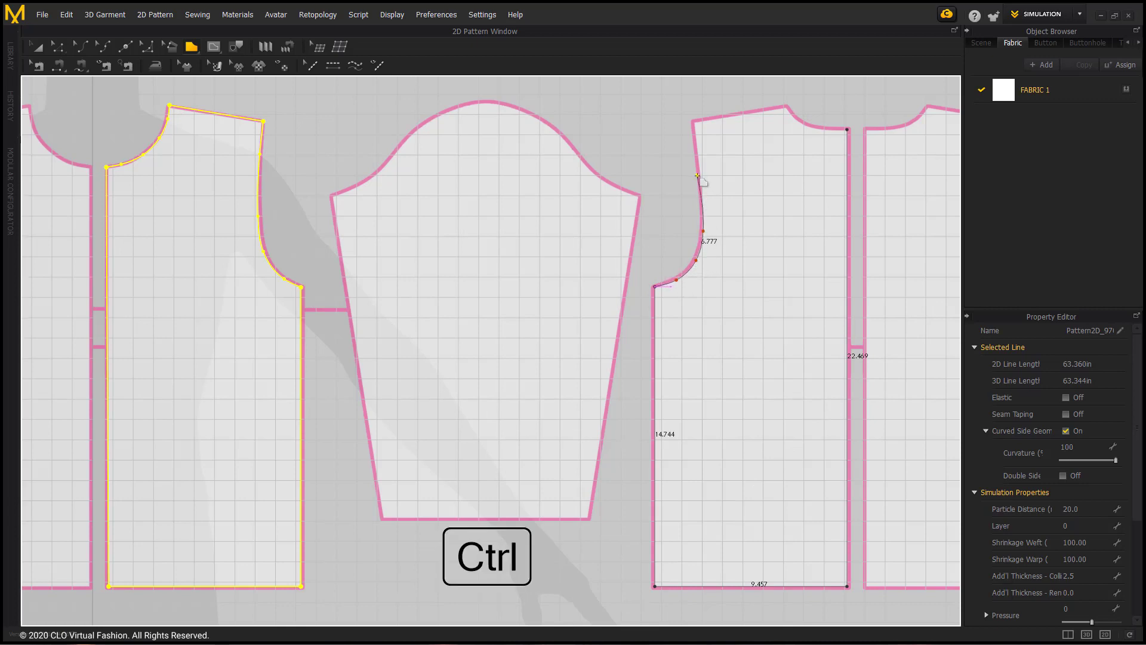
pyautogui.keyDown('ctrl'); pyautogui.click(701, 177); pyautogui.keyUp('ctrl')
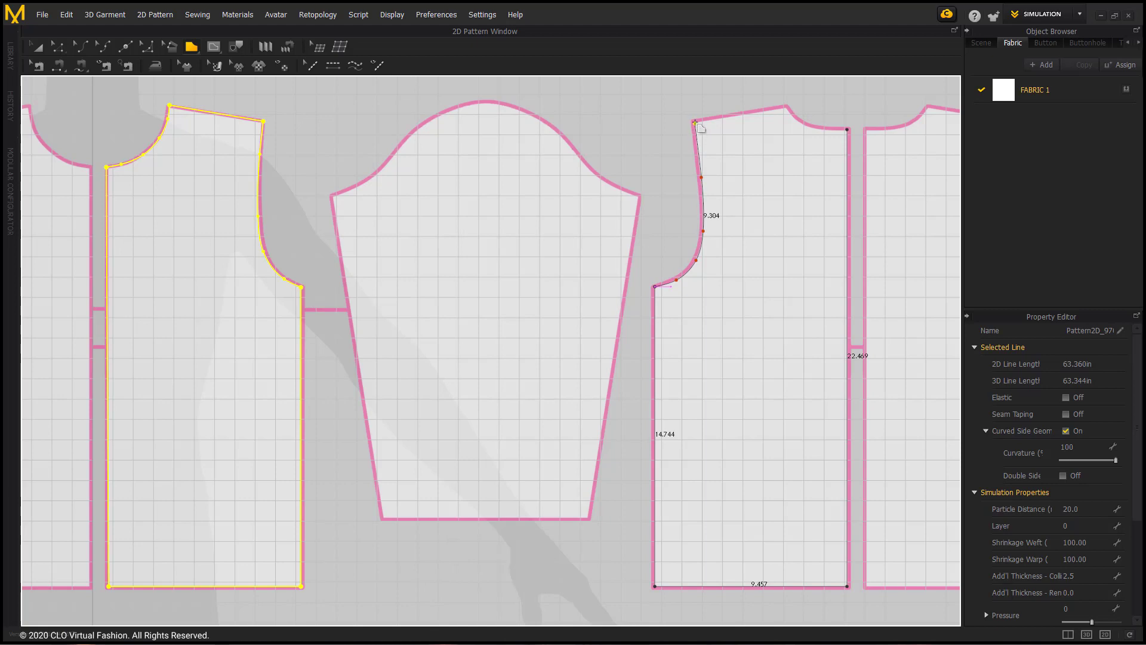
pyautogui.click(695, 121)
pyautogui.click(788, 105)
pyautogui.keyDown('ctrl'); pyautogui.click(815, 127); pyautogui.keyUp('ctrl')
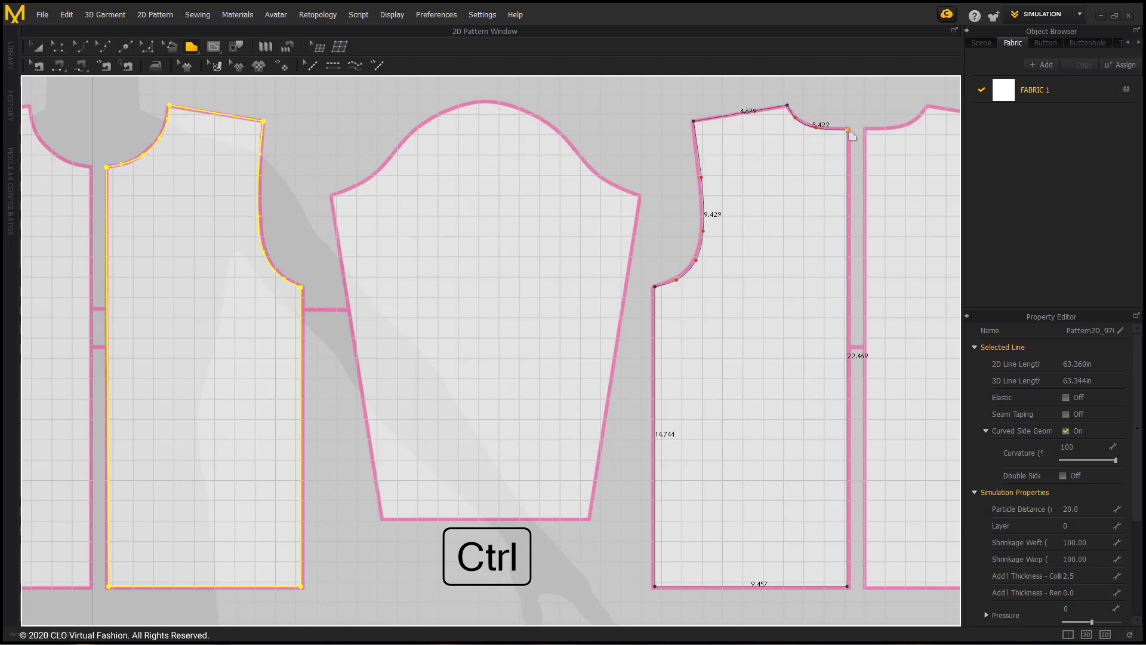
pyautogui.click(848, 129)
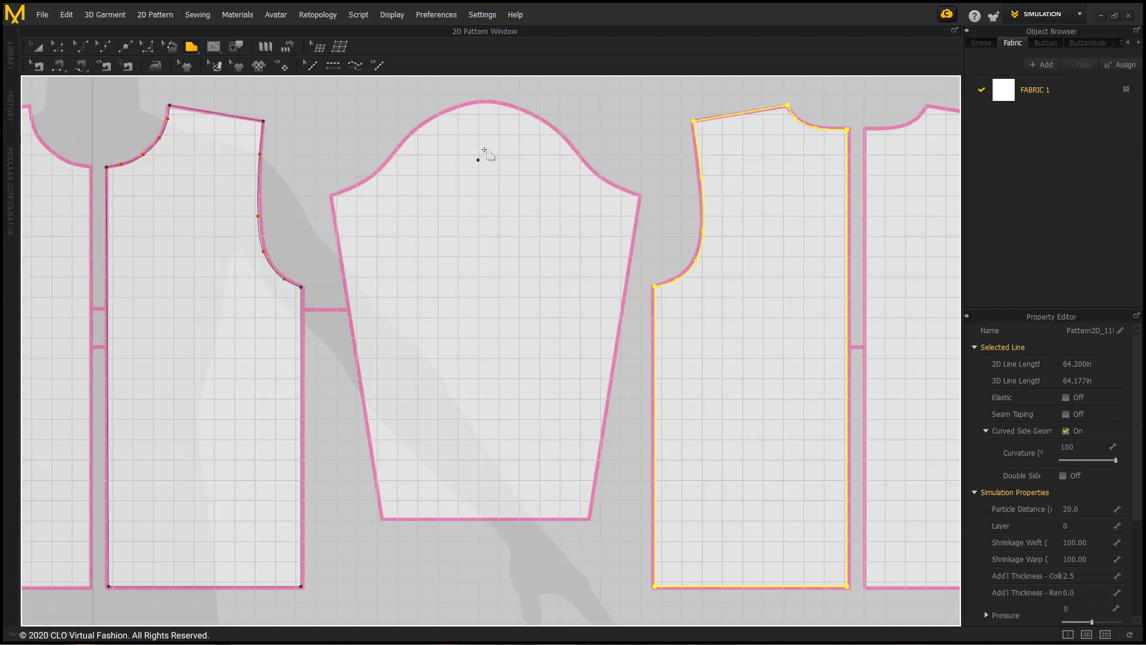
# Trace the sleeve's left half from its vertical centre line around the hem, underarm side and cap.
pyautogui.click(487, 101)
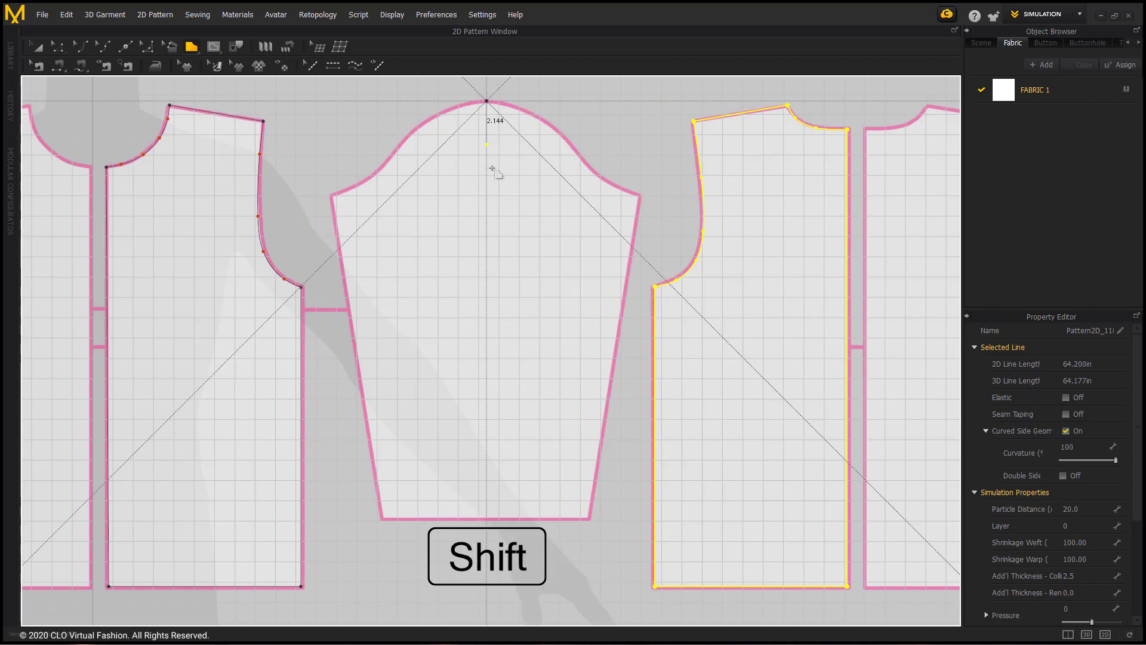
pyautogui.click(487, 519)
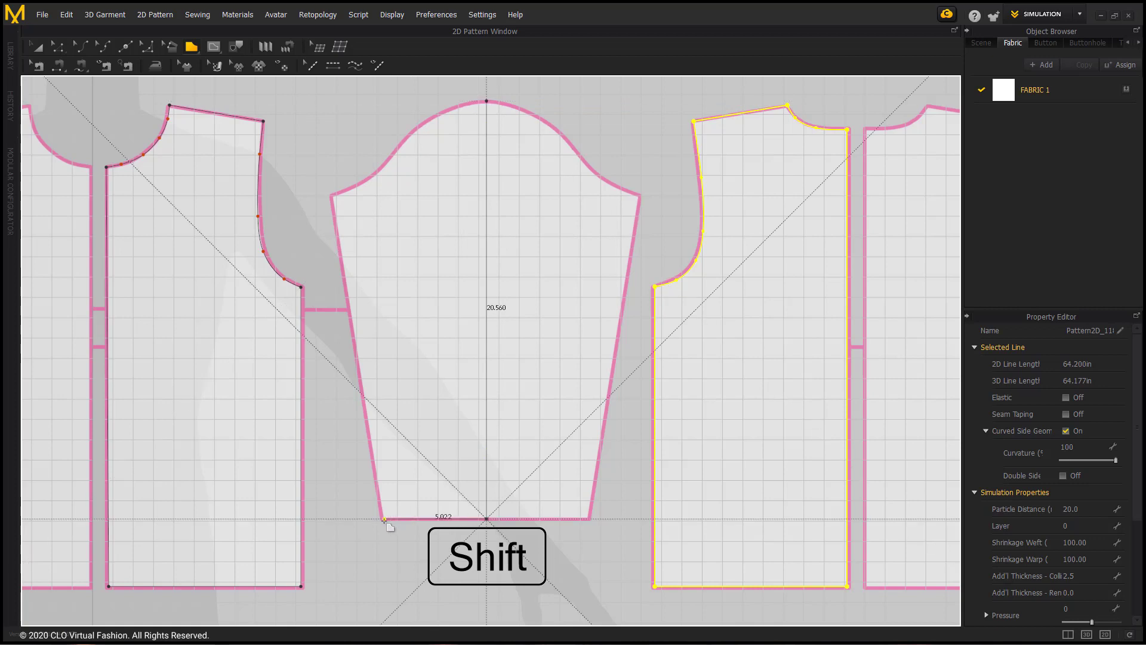
pyautogui.click(383, 519)
pyautogui.click(332, 195)
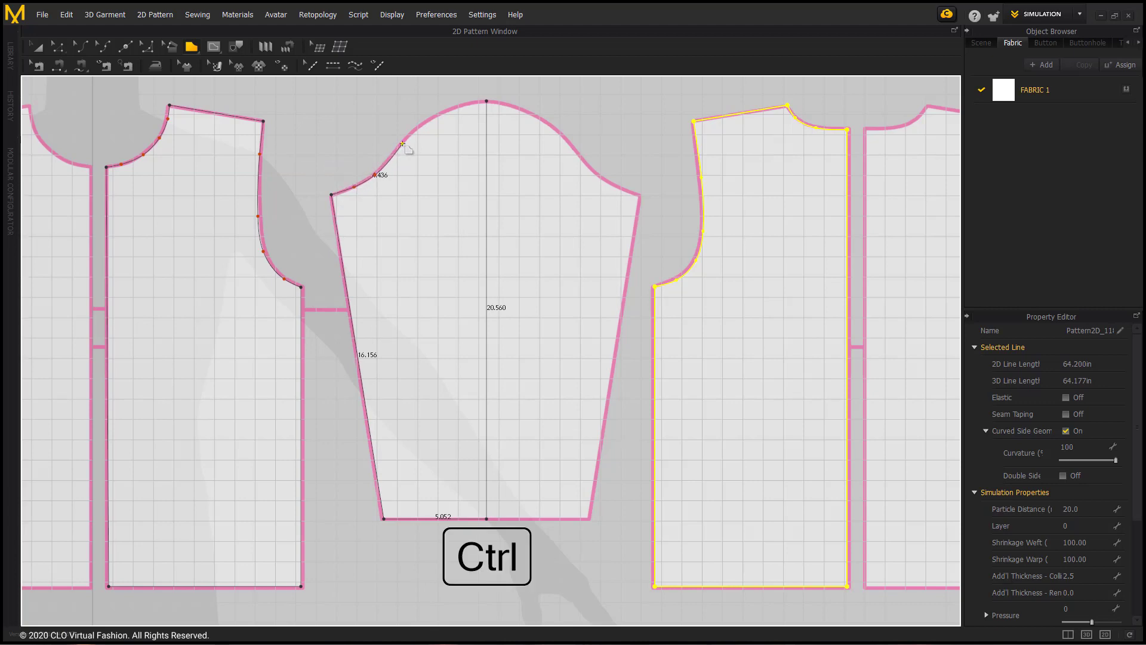
pyautogui.click(487, 102)
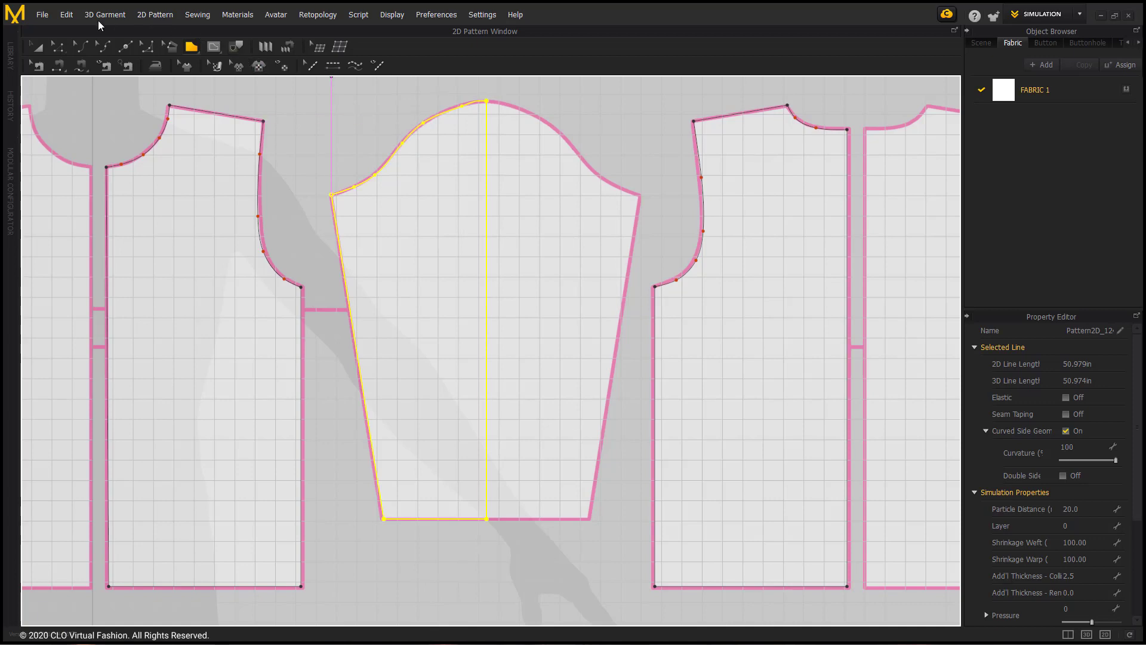
# Unfold the half sleeve along its 20.560 in centre line into a full symmetric sleeve.
pyautogui.click(55, 49)
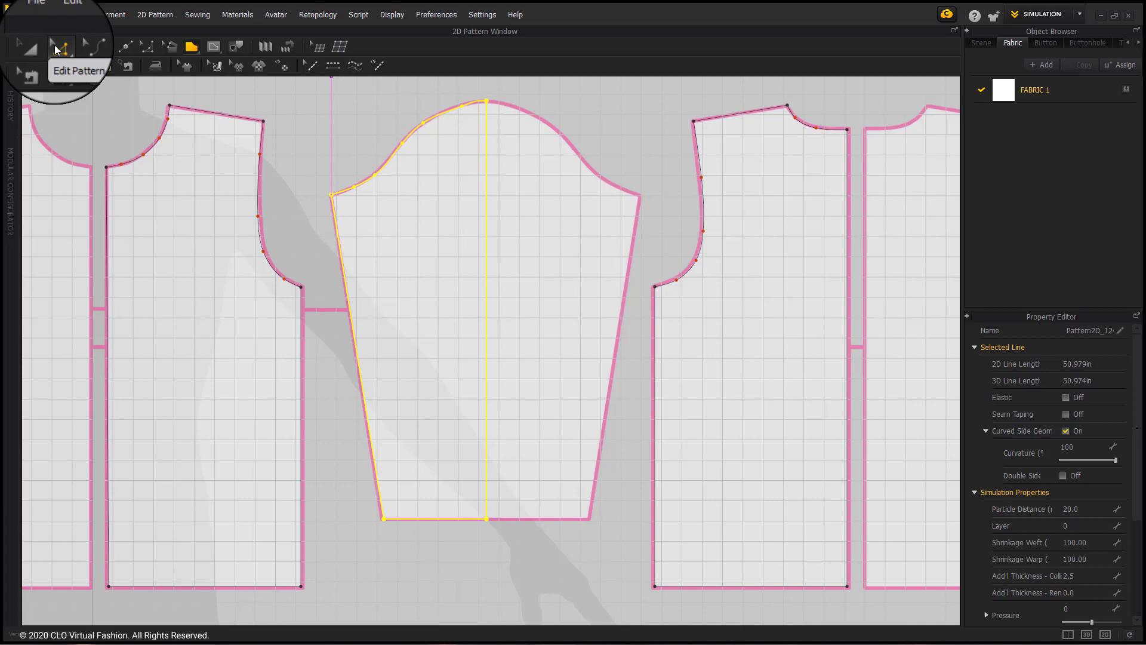
pyautogui.click(343, 103)
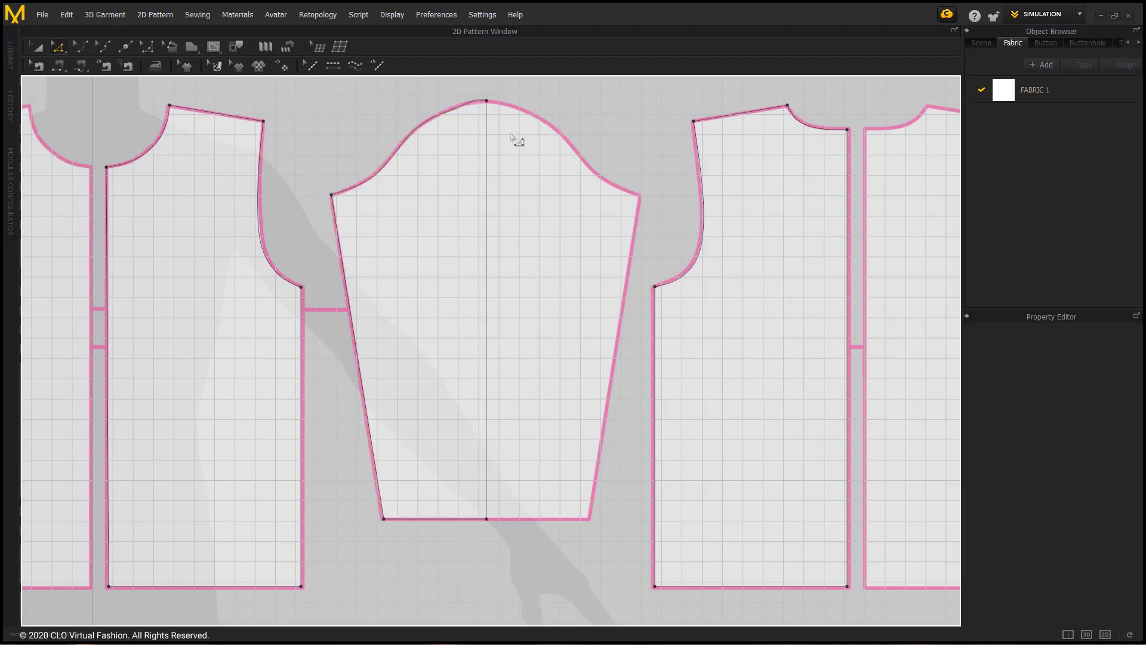
pyautogui.click(487, 171)
pyautogui.rightClick(487, 168)
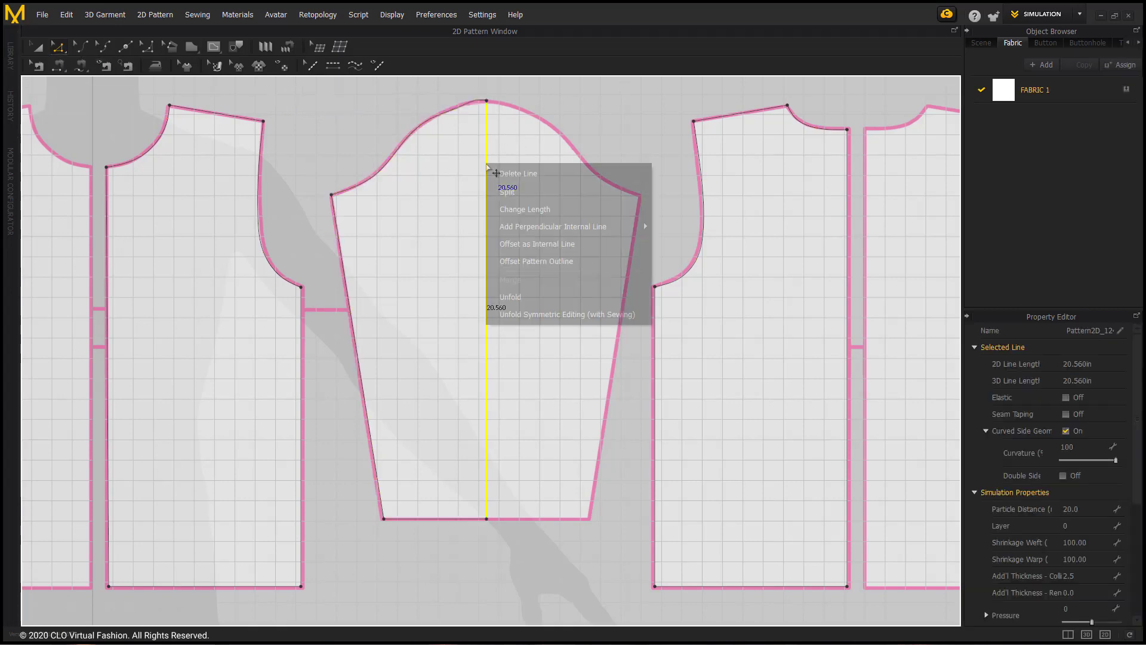
pyautogui.click(551, 294)
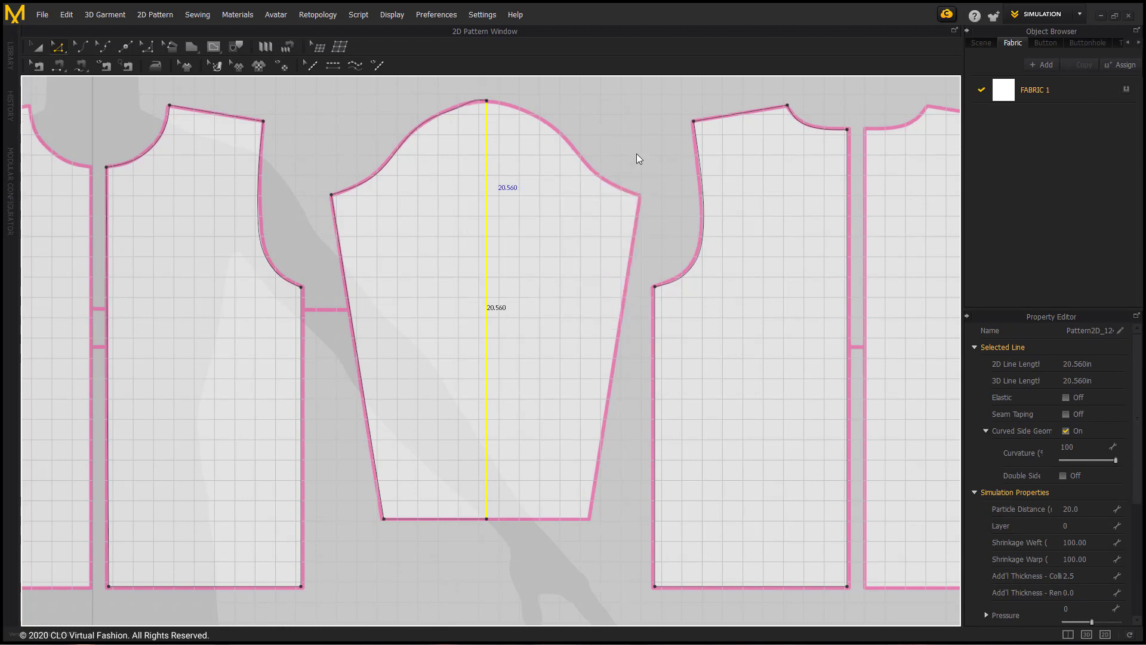
pyautogui.click(622, 133)
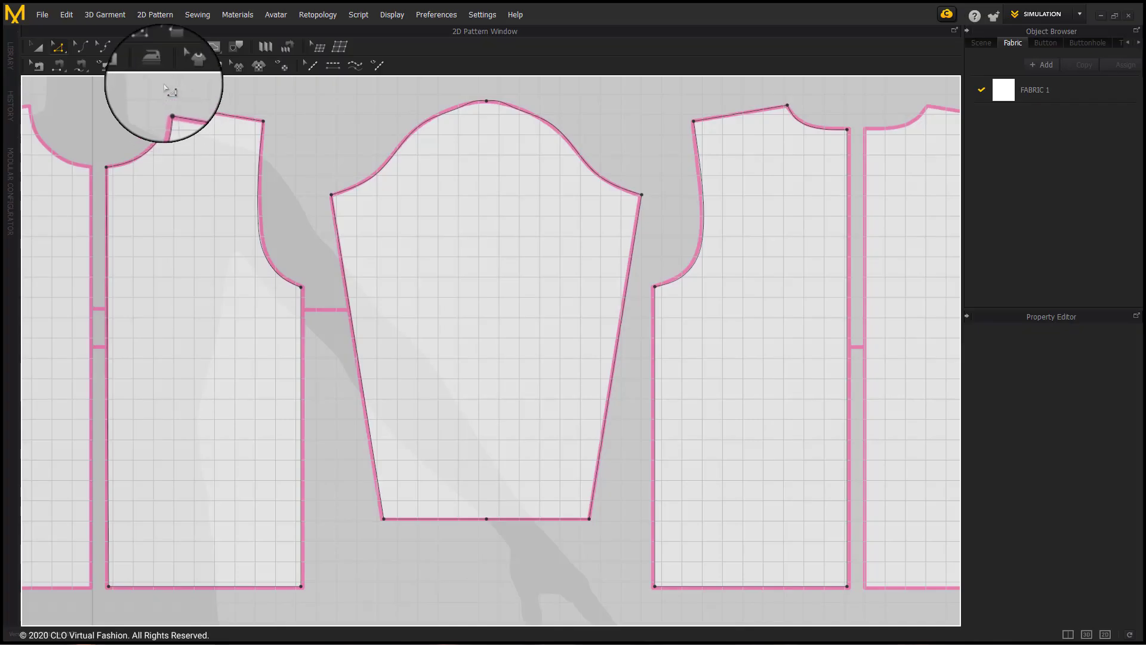
# Add two curve points on the sleeve cap to round it into a smoother crown.
pyautogui.click(105, 46)
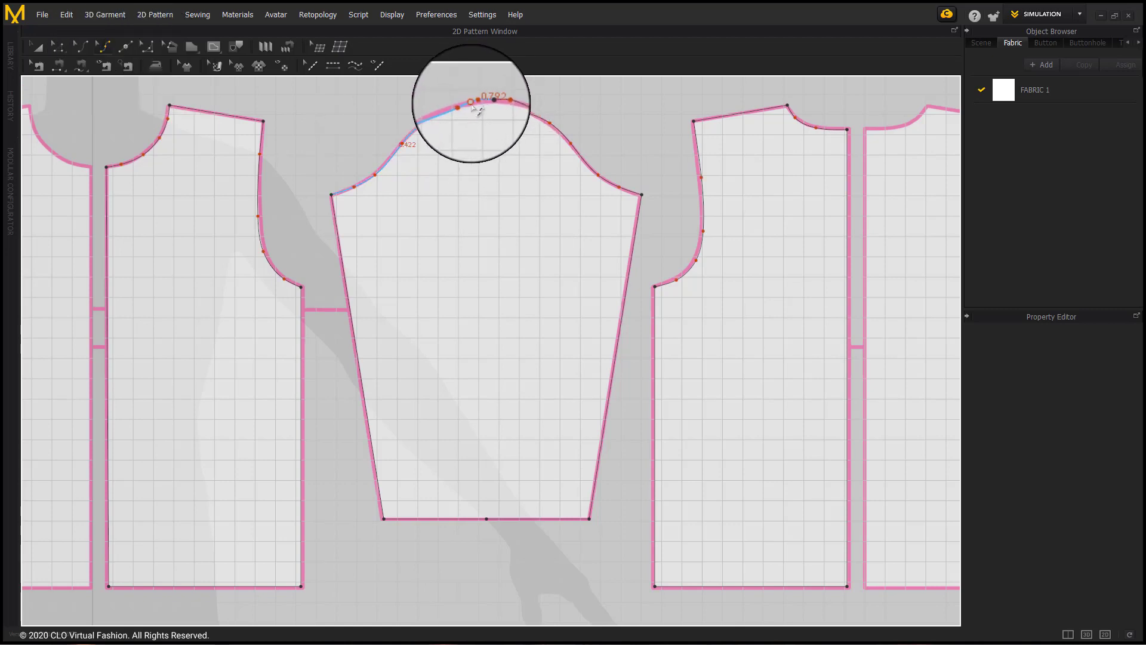
pyautogui.moveTo(471, 104); pyautogui.dragTo(448, 108)
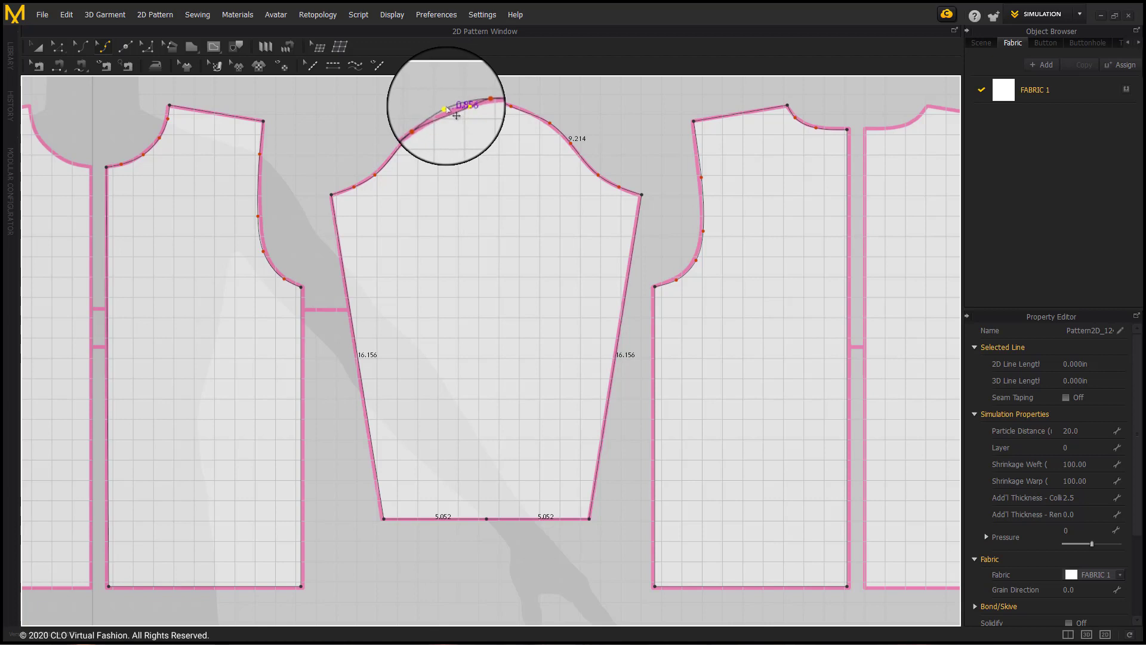
pyautogui.click(517, 109)
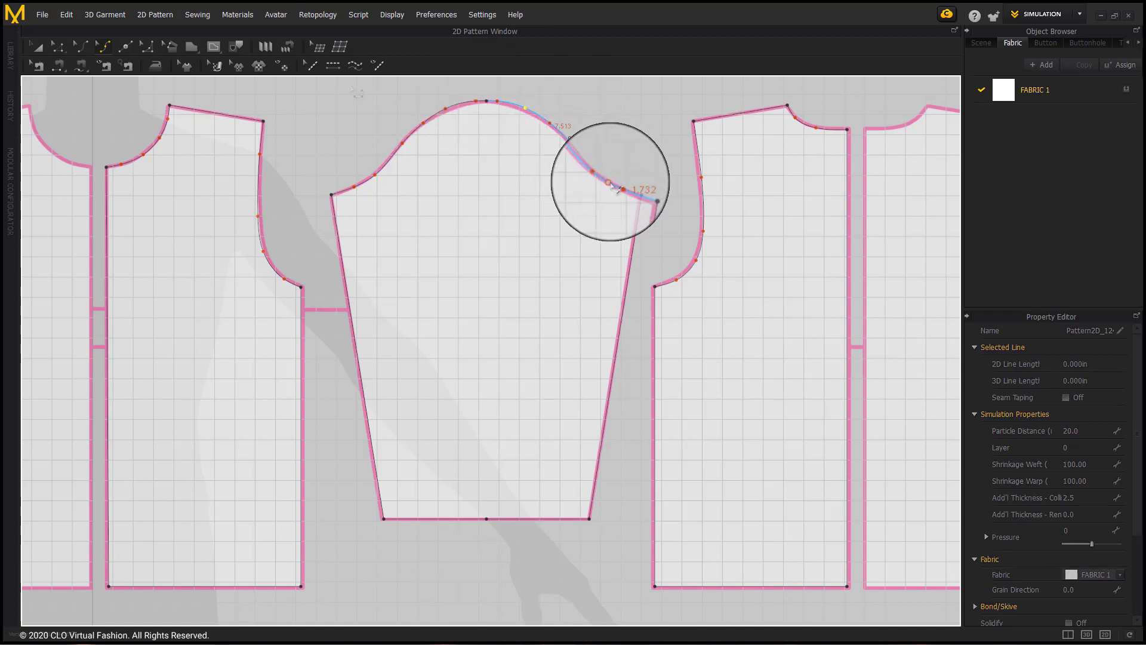
# Select both bodices and the sleeve and clone them as a Symmetric Pattern (with Sewing).
pyautogui.press('z')
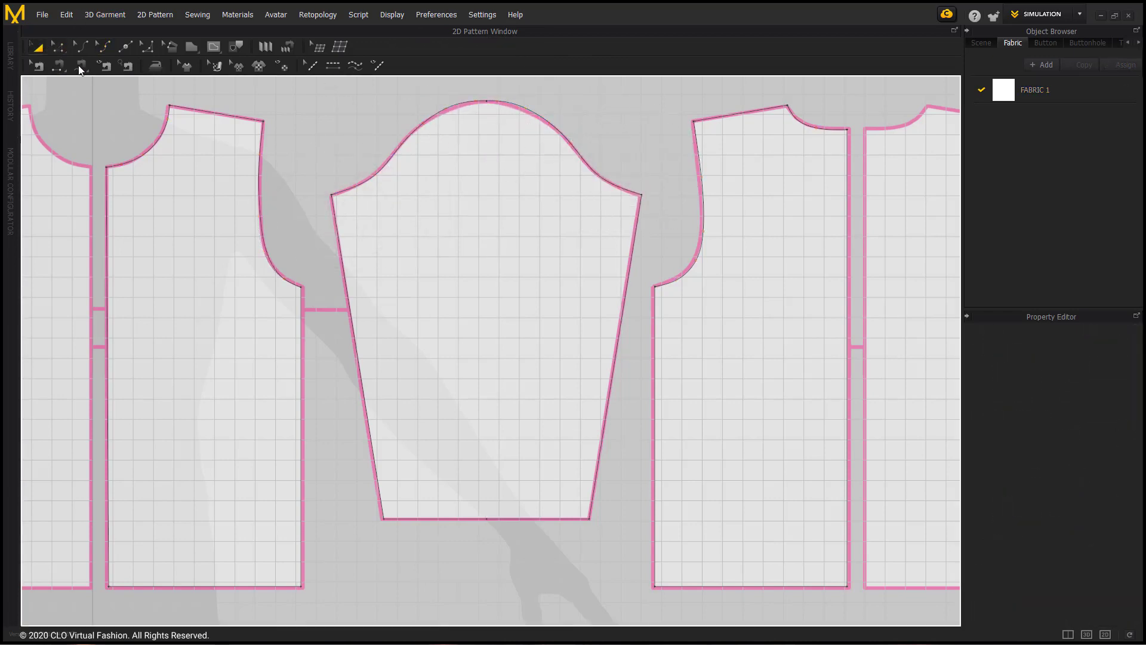
pyautogui.click(174, 130)
pyautogui.keyDown('shift'); pyautogui.click(498, 155); pyautogui.keyUp('shift')
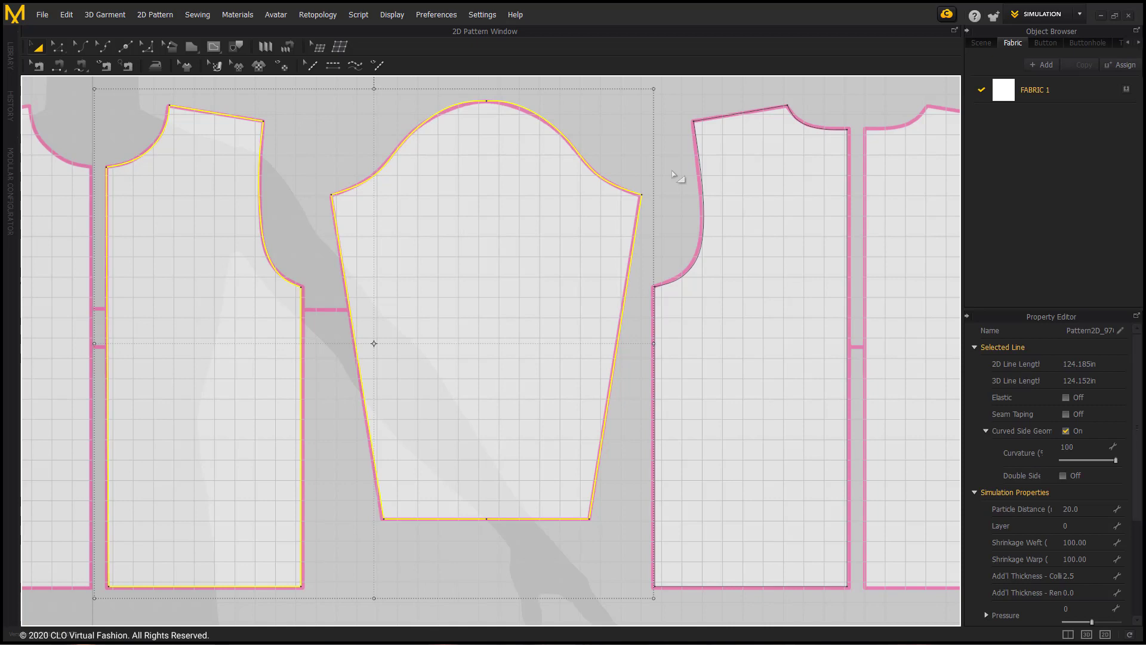
pyautogui.keyDown('shift'); pyautogui.click(727, 174); pyautogui.keyUp('shift')
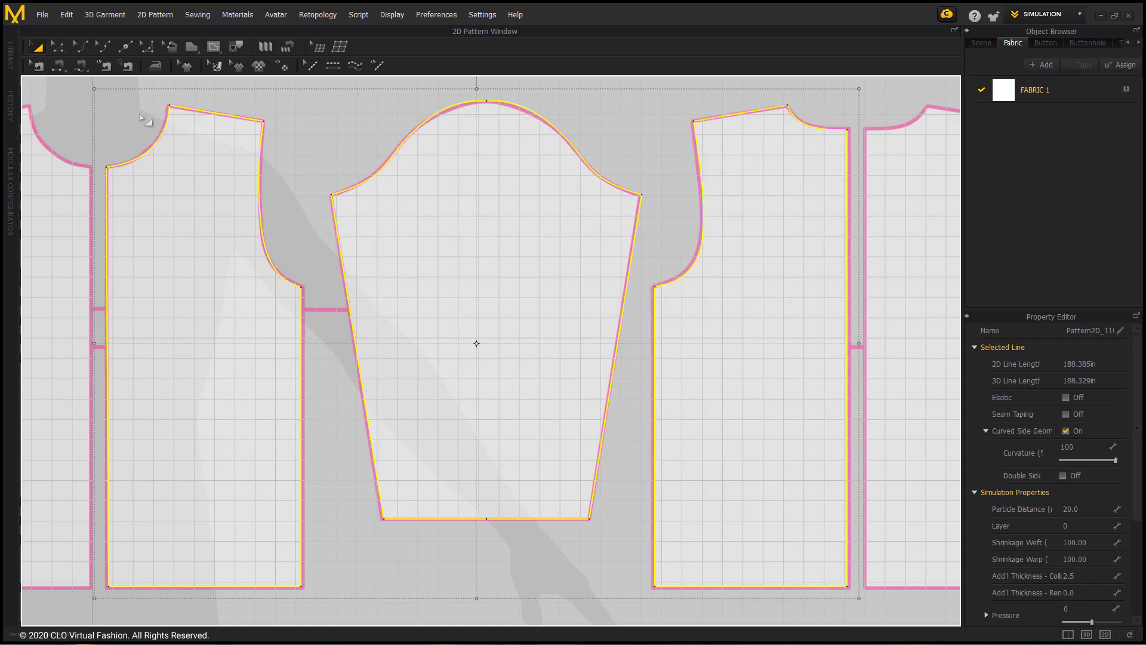
pyautogui.click(110, 108)
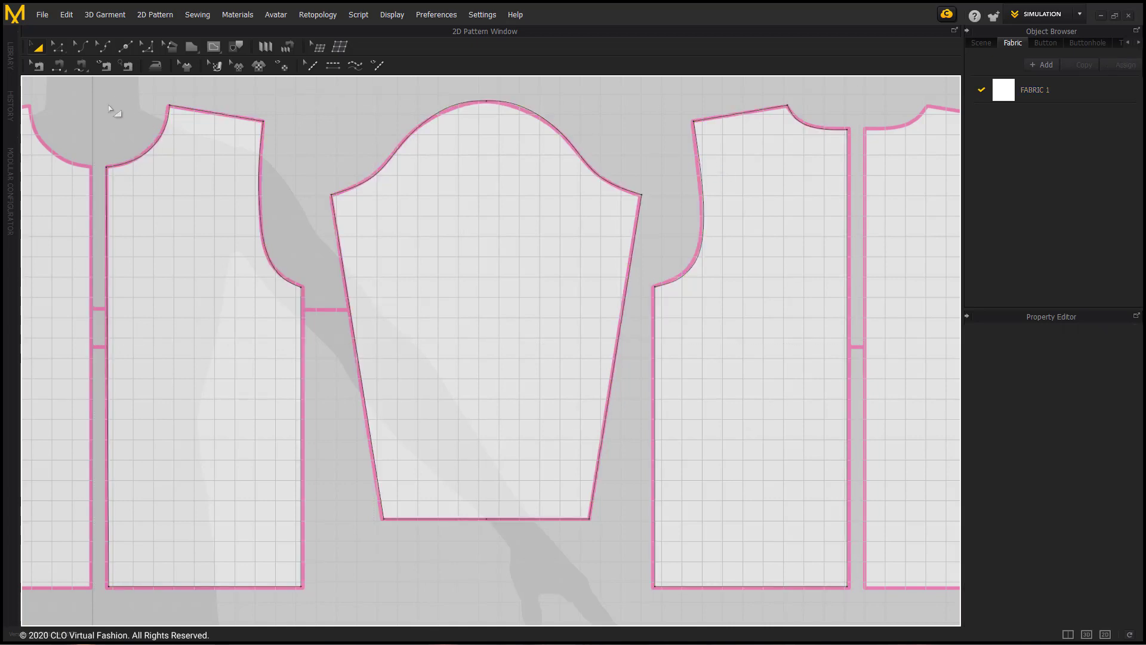
pyautogui.moveTo(87, 89); pyautogui.dragTo(951, 626)
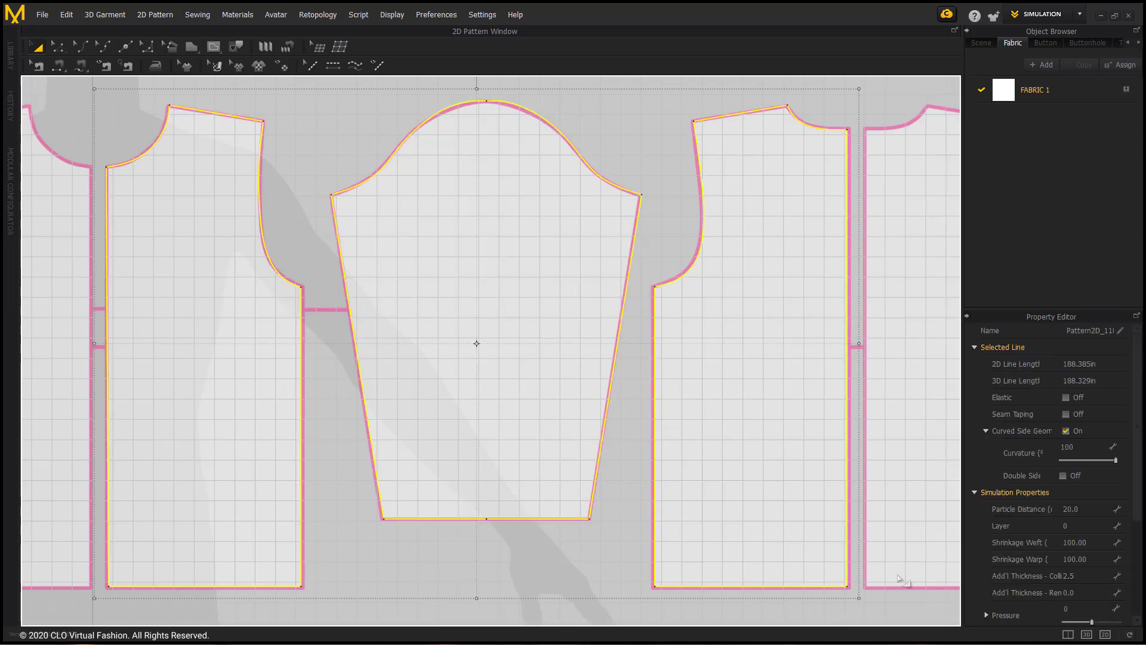
pyautogui.rightClick(689, 336)
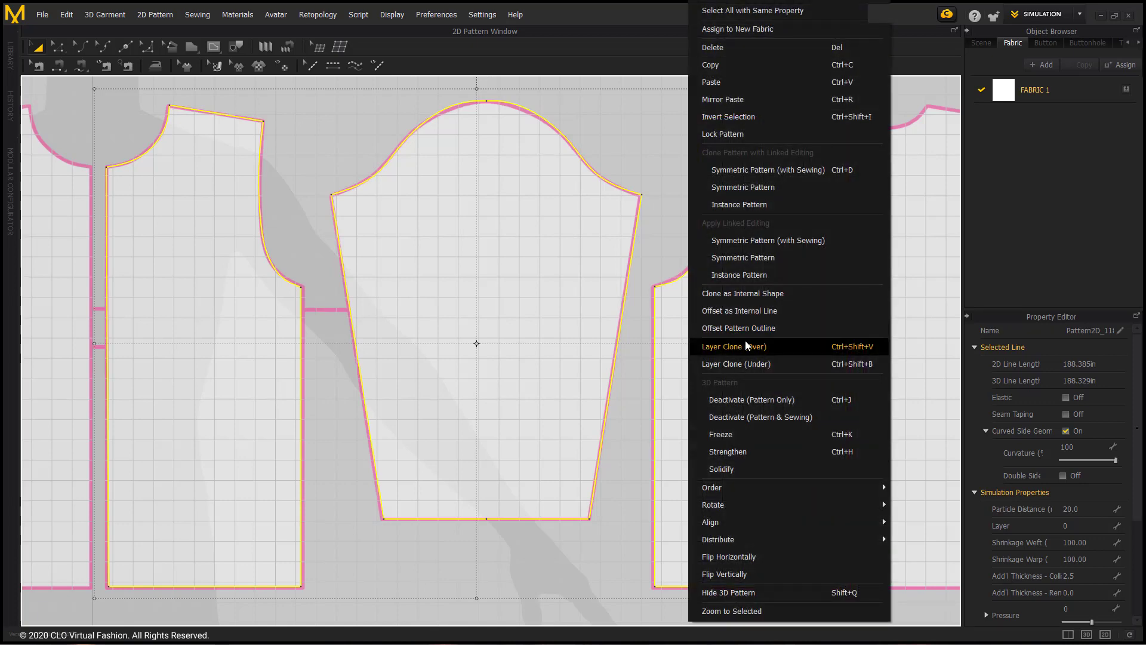
pyautogui.click(776, 173)
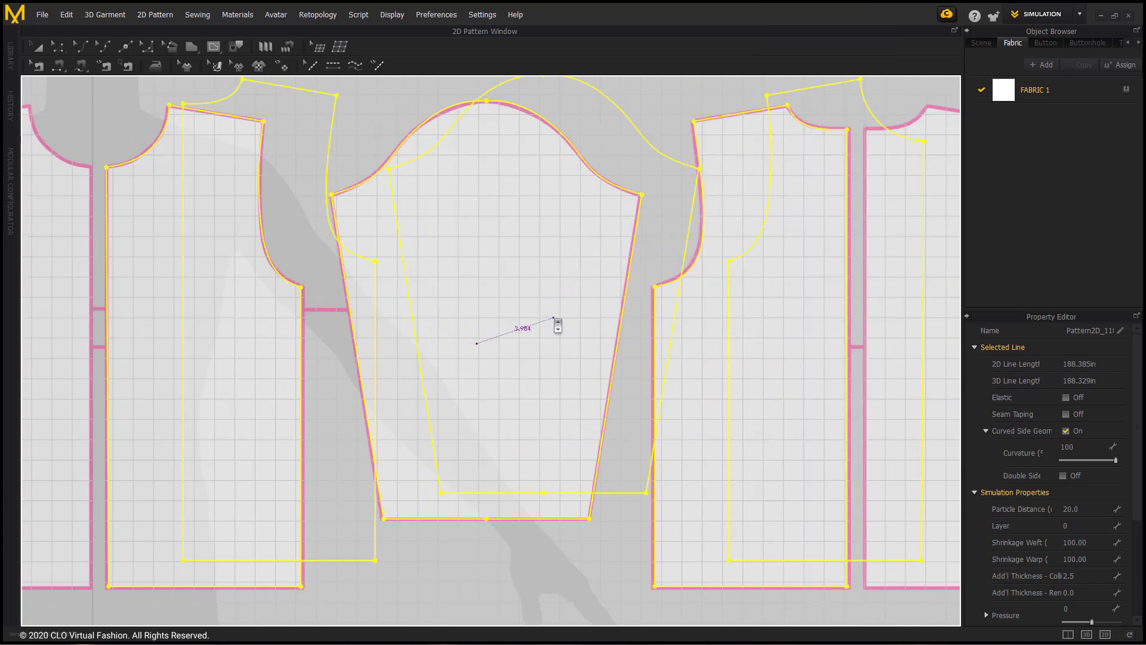
pyautogui.scroll(-5, 543, 322)
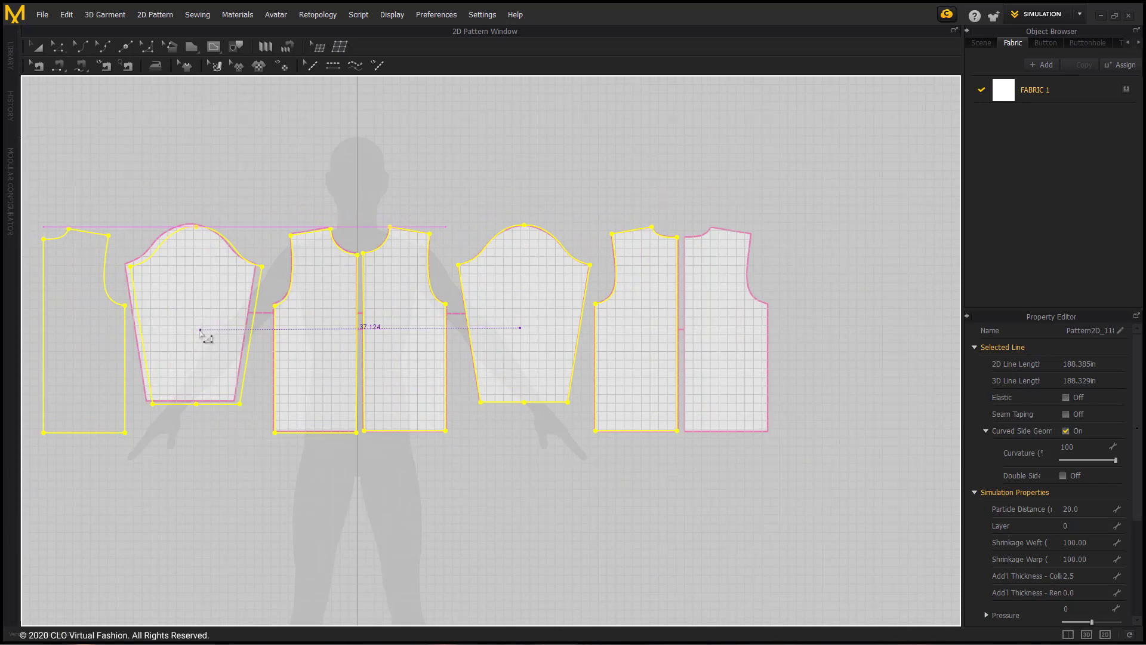
# Drop the mirrored copies left of the originals and turn 2D textures off.
pyautogui.click(201, 331)
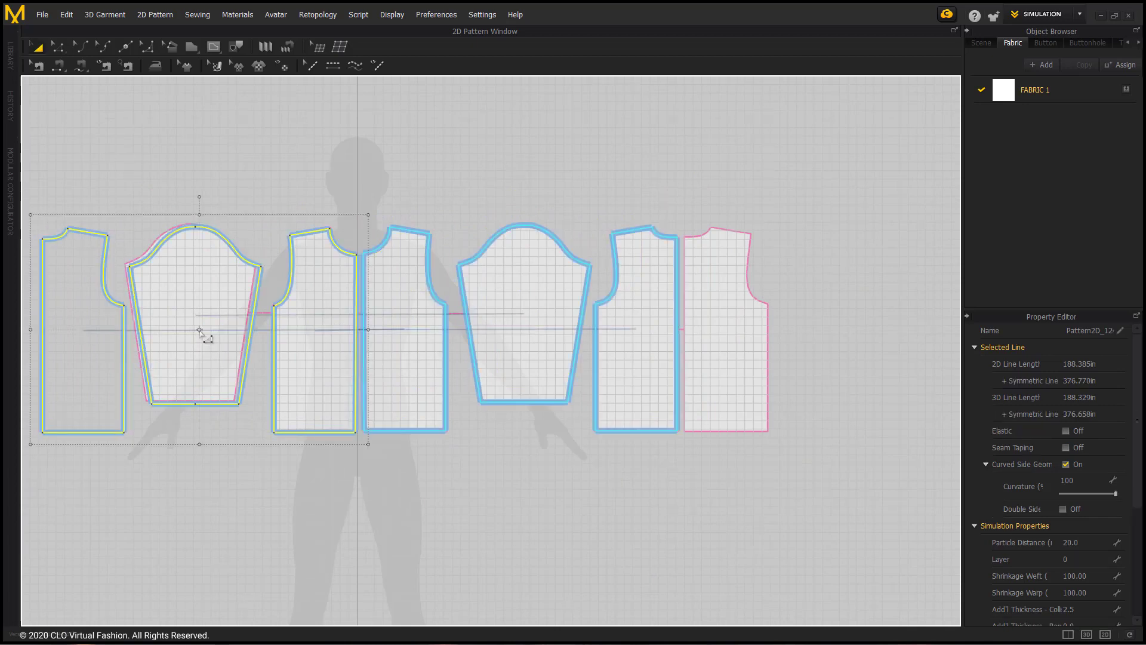
pyautogui.click(436, 189)
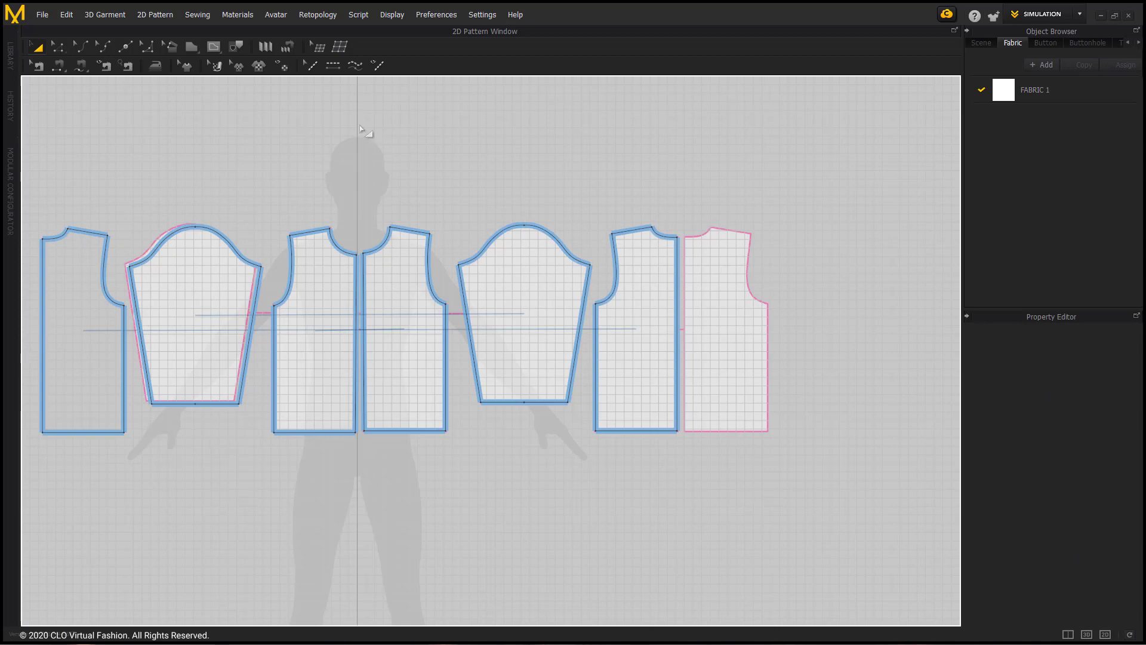
pyautogui.click(279, 66)
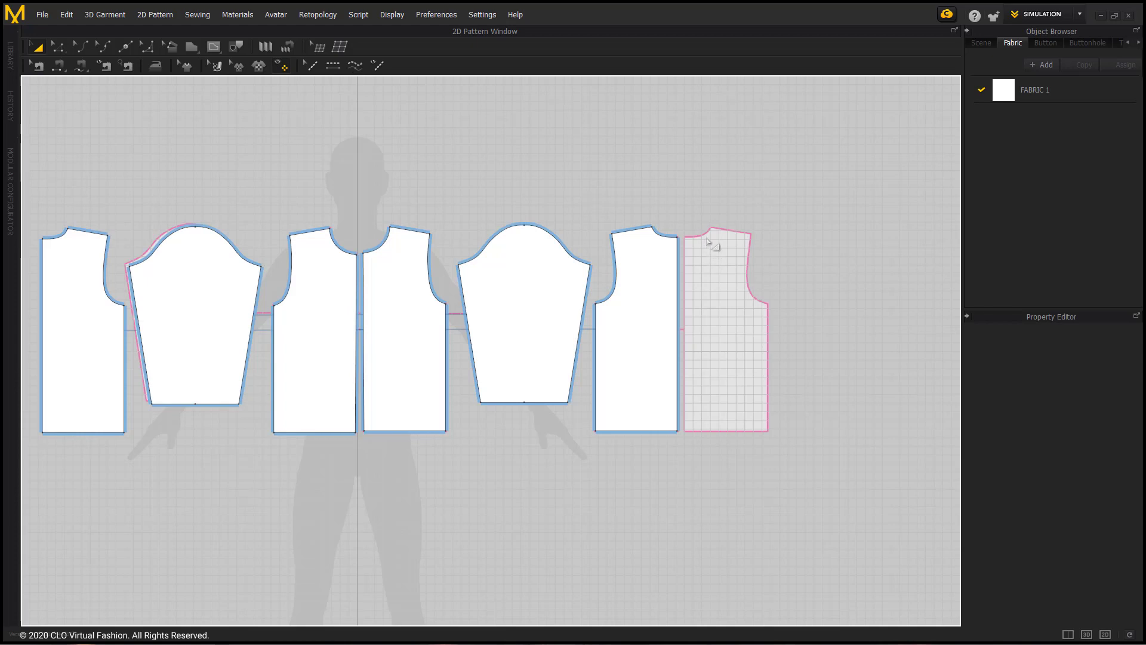
# Clear the Men_Tshirt background image from the 2D window through the background image settings.
pyautogui.rightClick(719, 207)
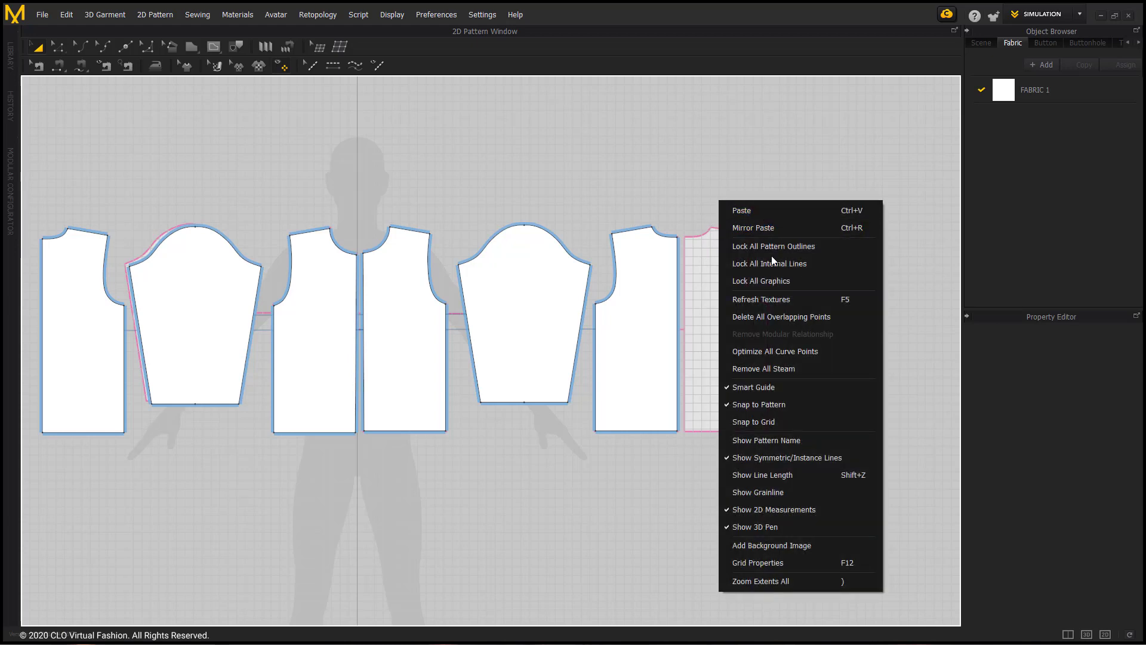
pyautogui.click(765, 546)
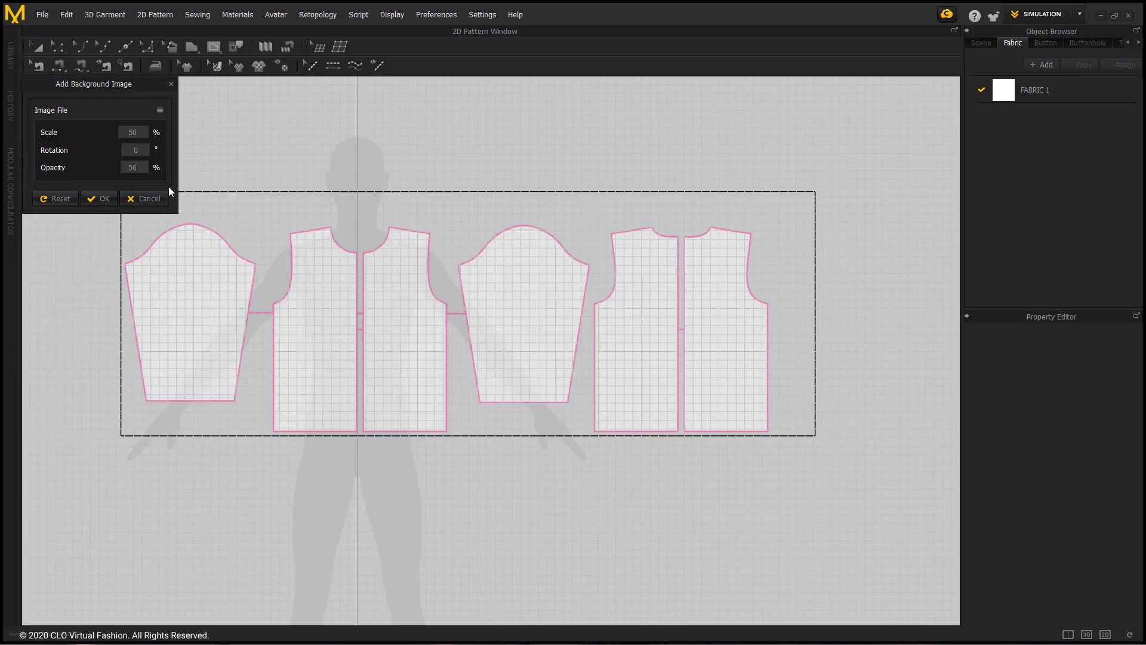
pyautogui.click(52, 200)
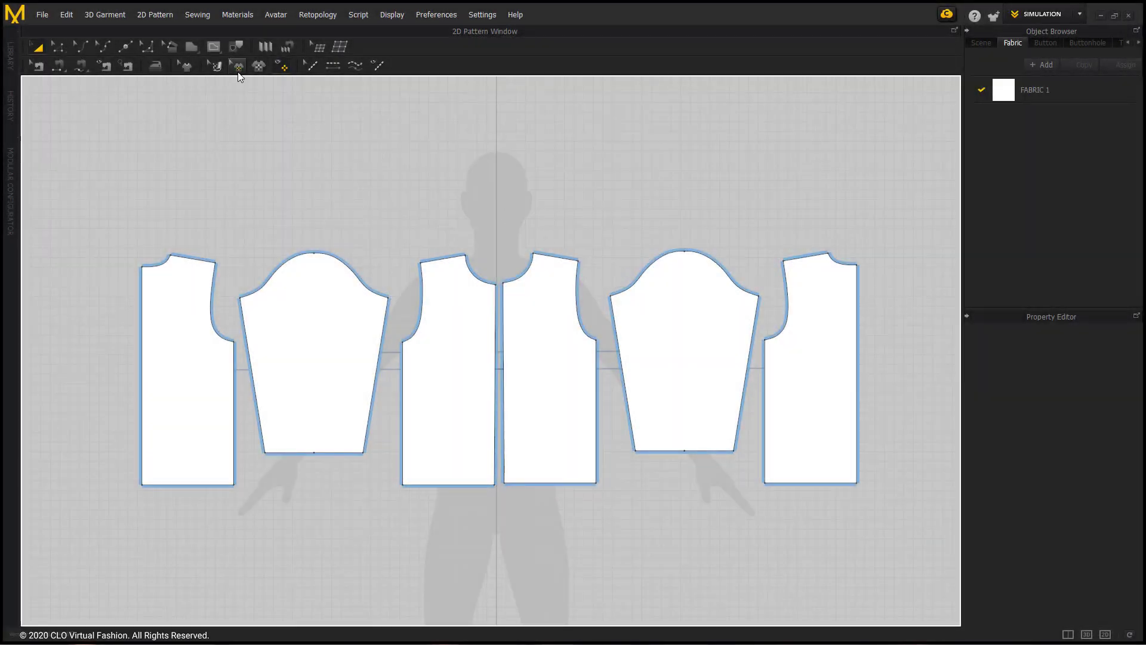
# Sew the shoulder seam between the front and back bodice pieces with Segment Sewing.
pyautogui.click(61, 72)
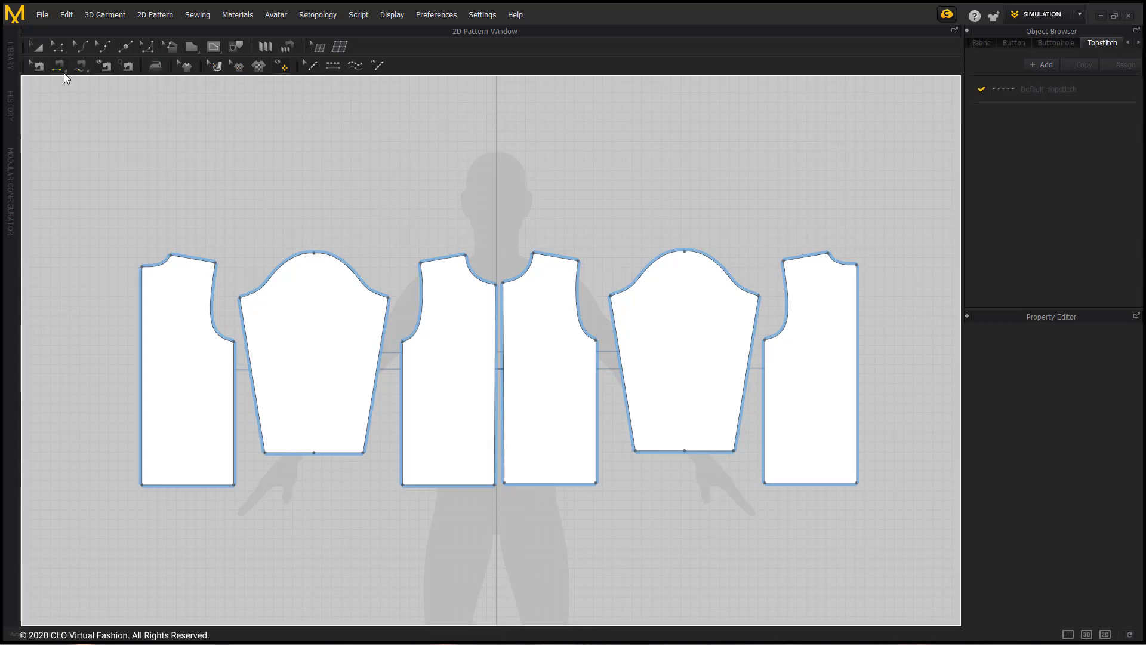
pyautogui.click(544, 256)
pyautogui.click(820, 256)
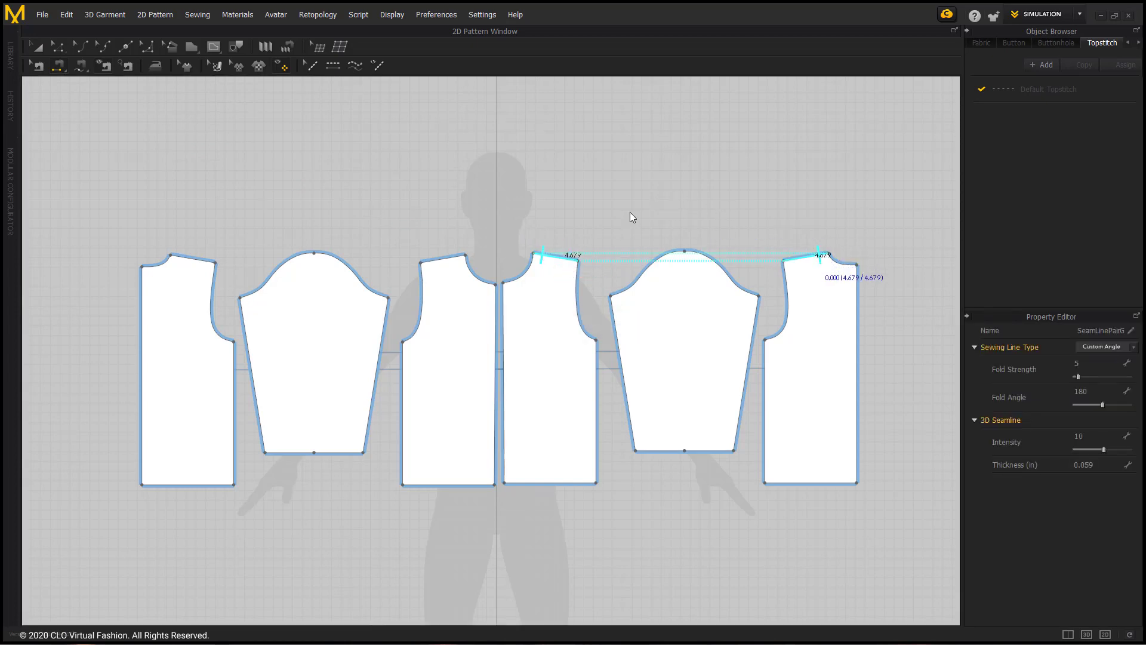
pyautogui.click(496, 327)
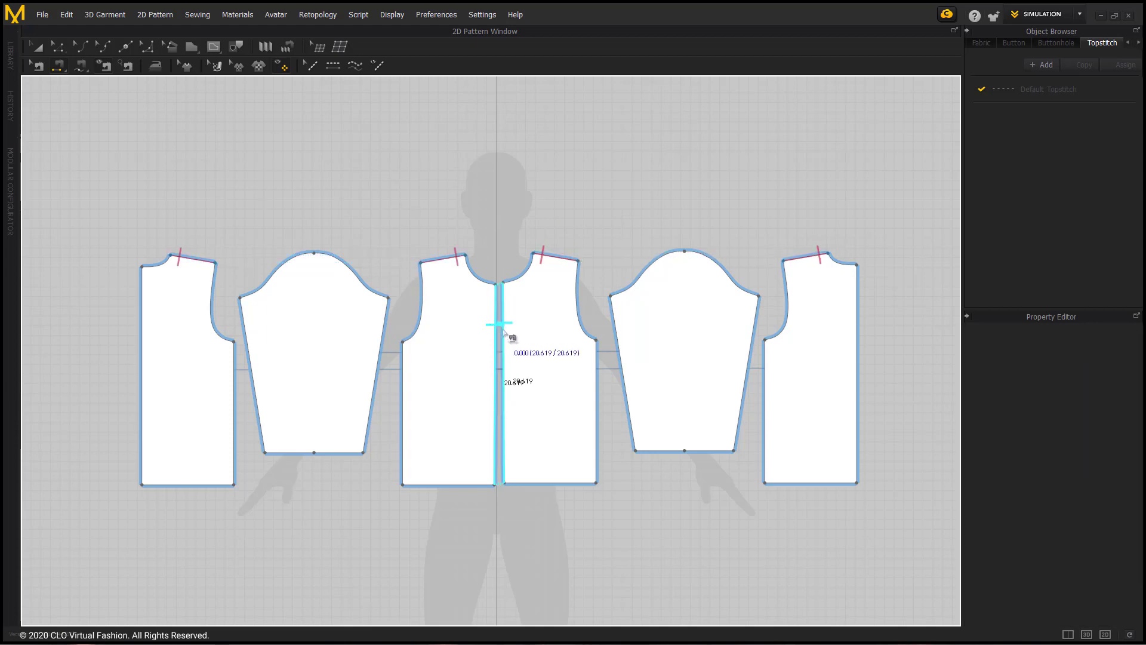
# Sew the bodice side seam (22.469) and the sleeve underarm seam (16.156).
pyautogui.click(858, 318)
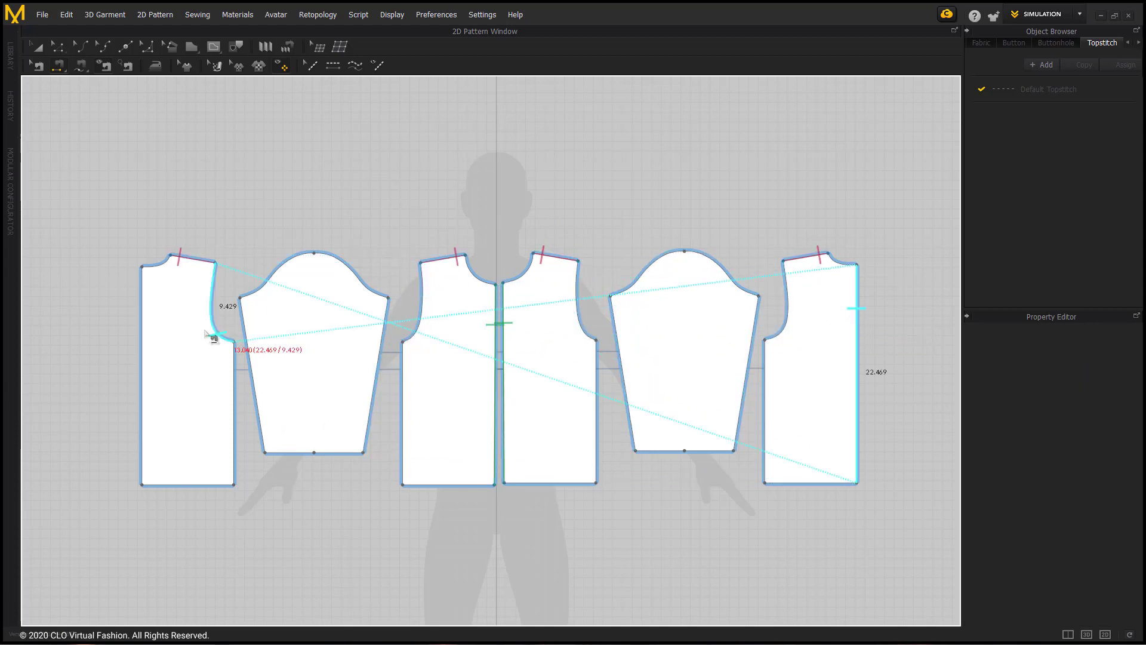
pyautogui.click(153, 343)
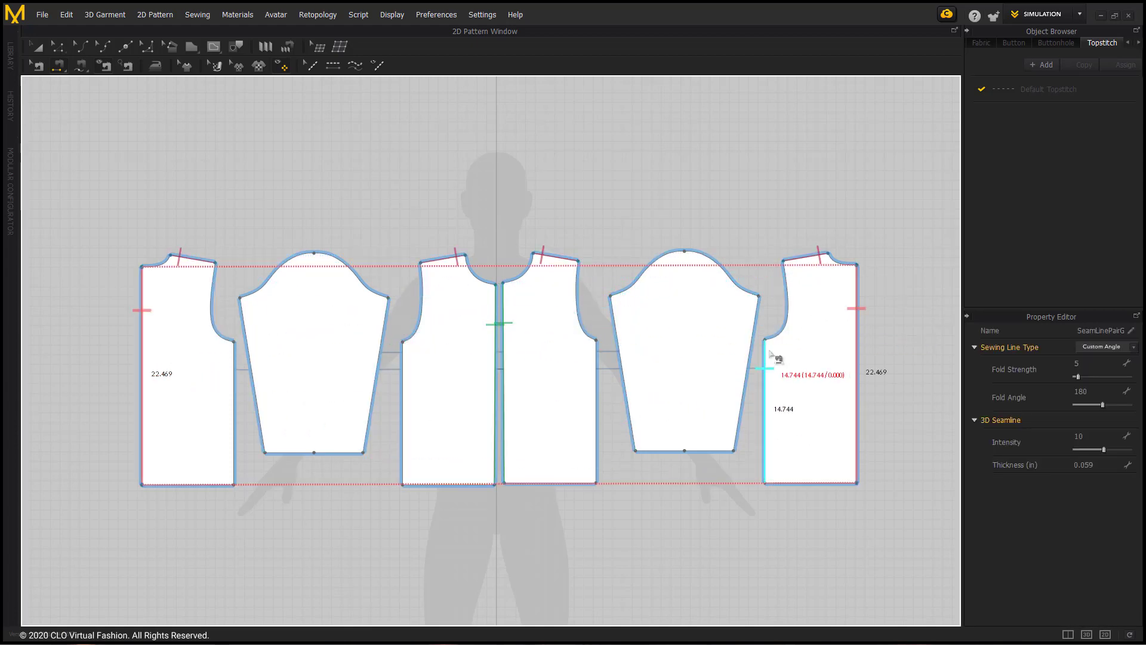
pyautogui.click(756, 327)
pyautogui.click(619, 326)
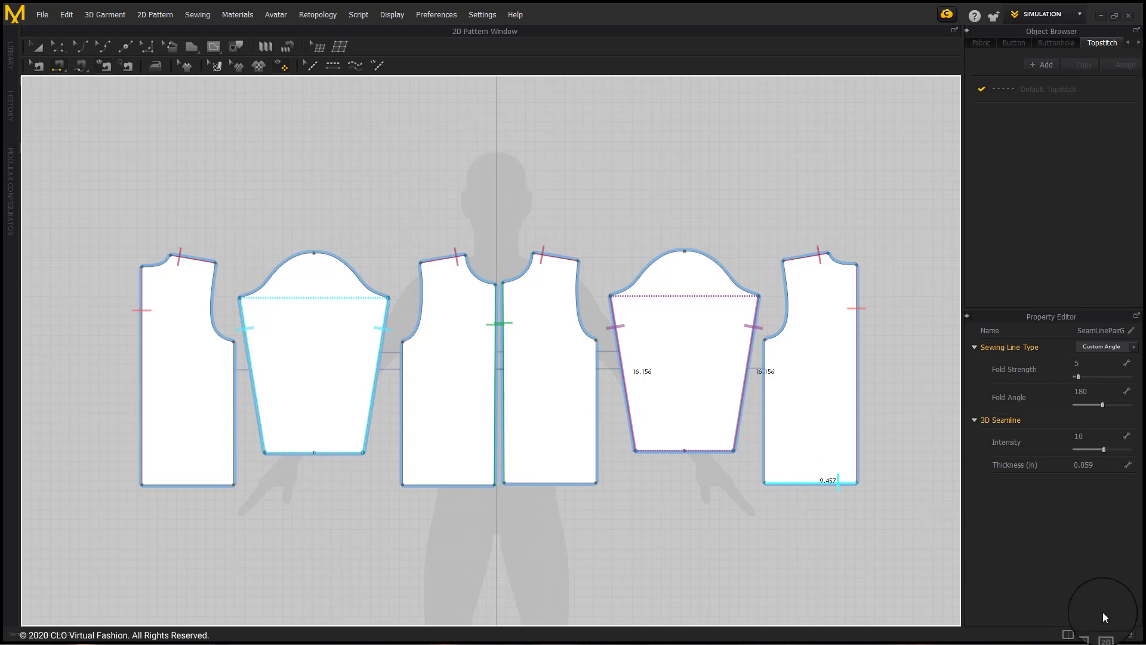
# Switch to the 3D/2D layout so the avatar appears beside the patterns.
pyautogui.click(1069, 635)
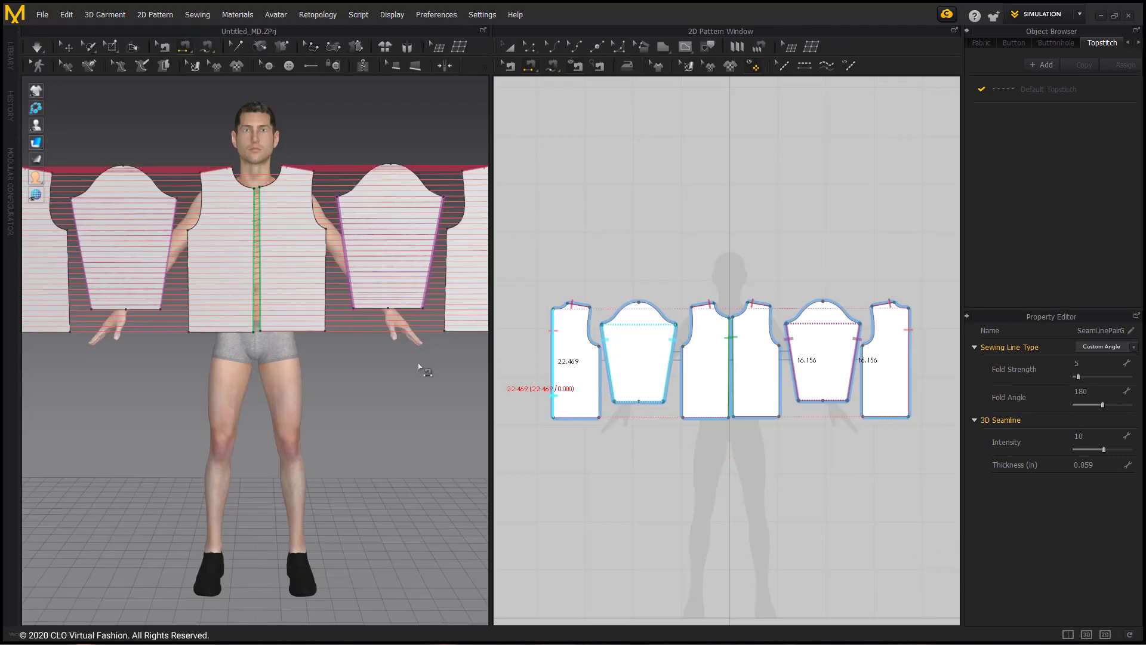
pyautogui.click(580, 306)
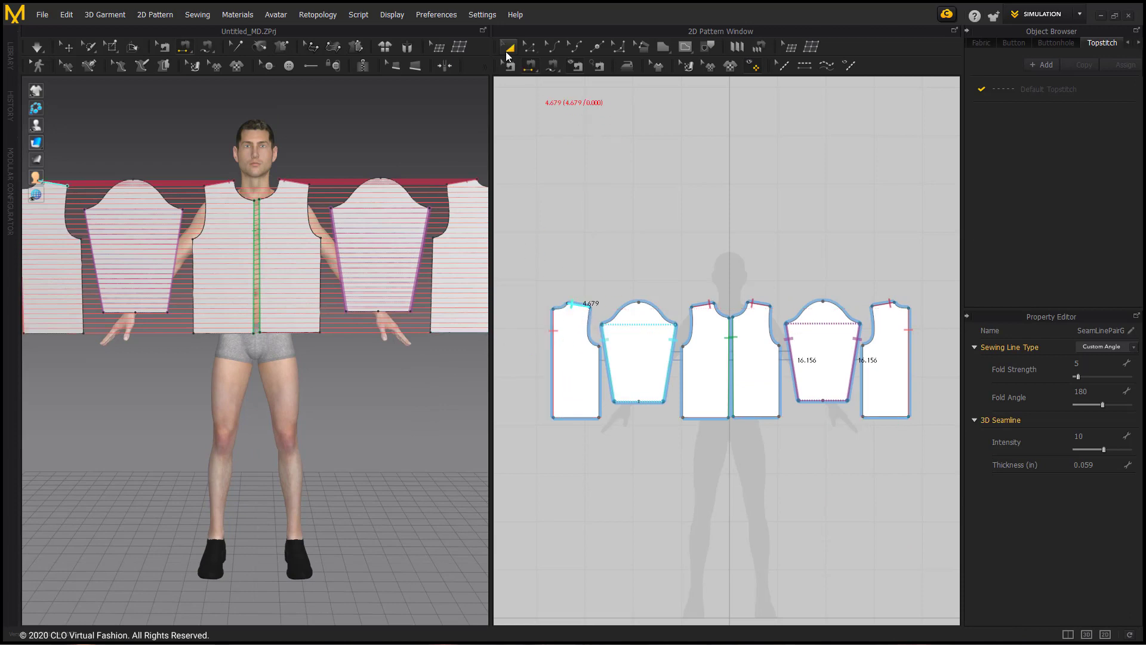
pyautogui.click(510, 66)
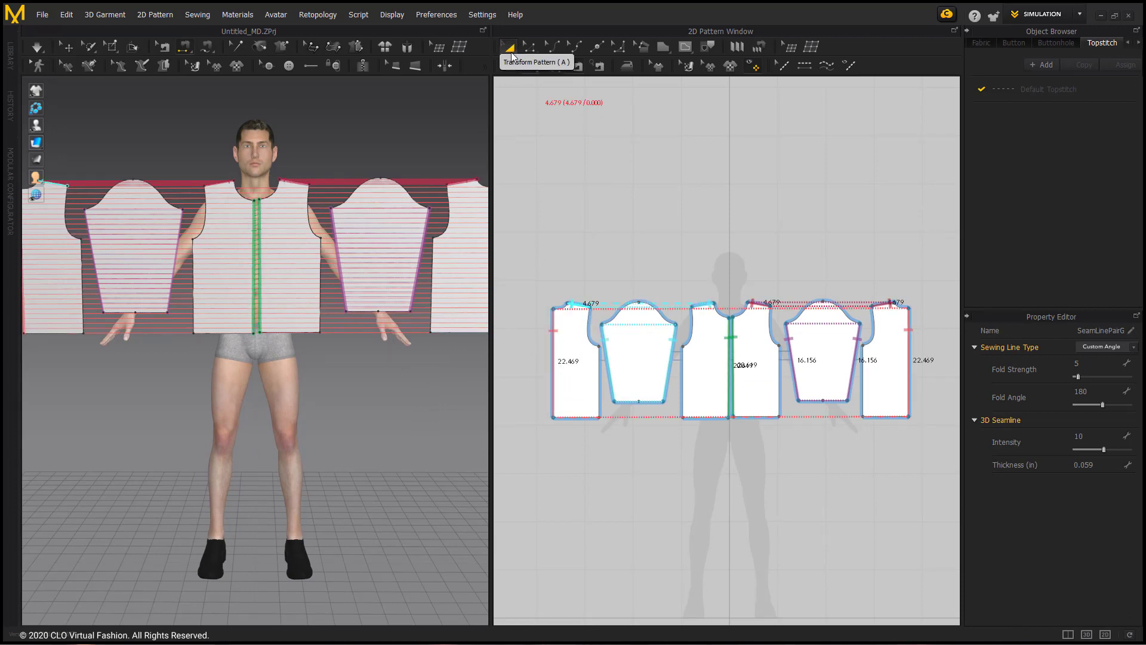
# Select all six pieces and lift them in a row above the avatar's head.
pyautogui.click(510, 47)
pyautogui.hotkey('ctrl', 'a')
pyautogui.moveTo(655, 346); pyautogui.dragTo(655, 343)
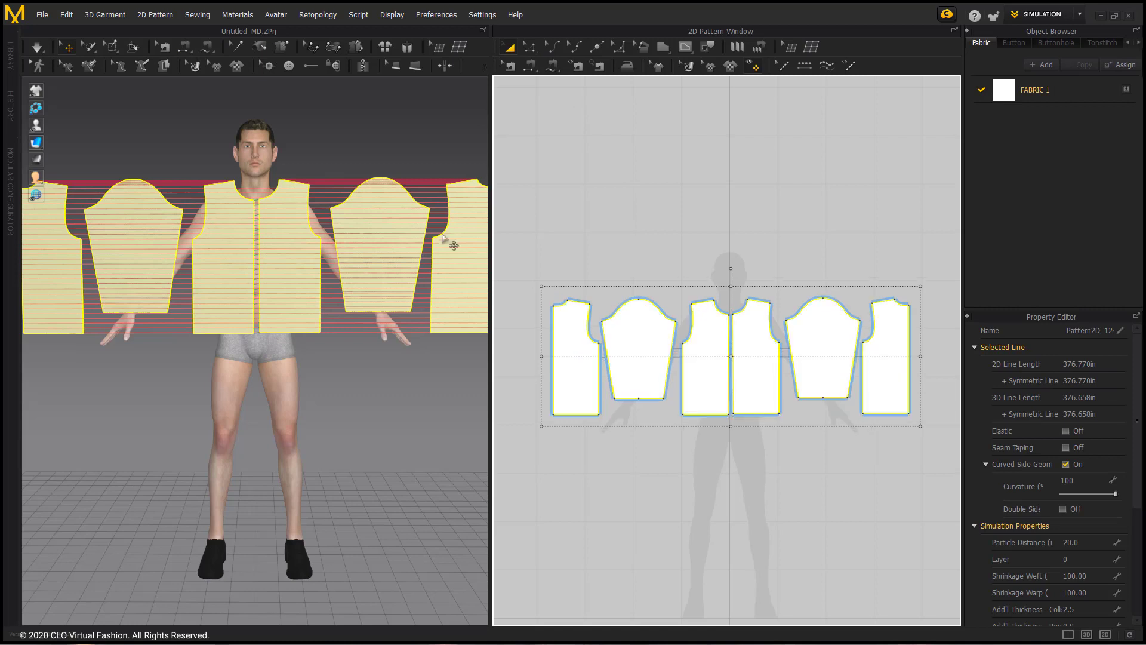
pyautogui.moveTo(421, 224); pyautogui.dragTo(405, 40)
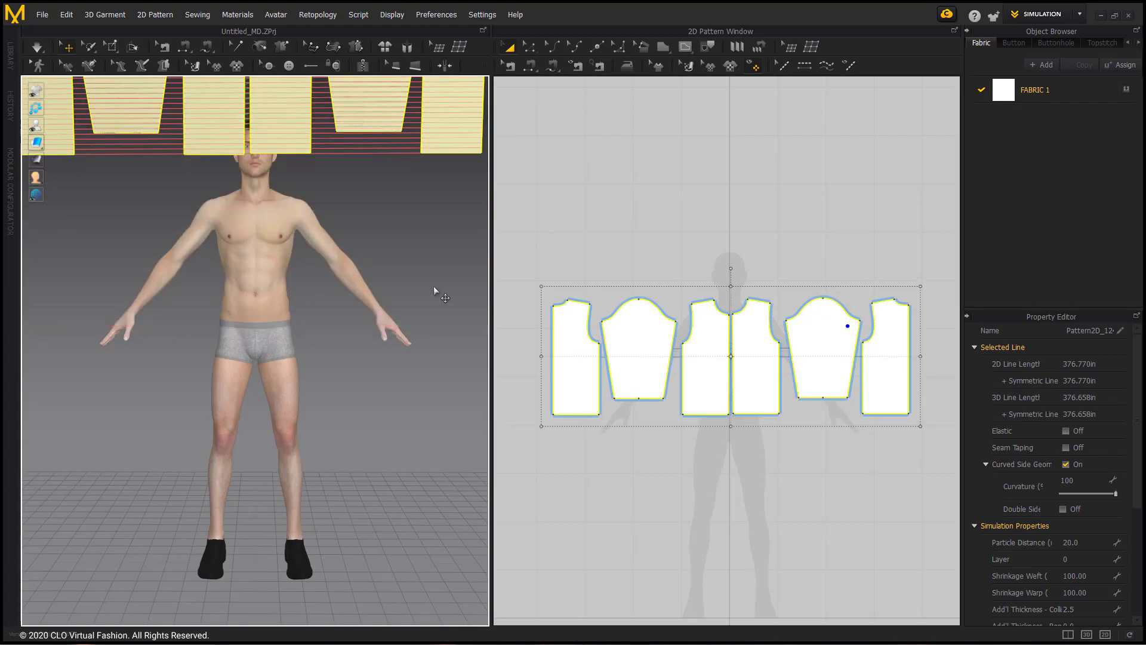
pyautogui.scroll(-3, 408, 226)
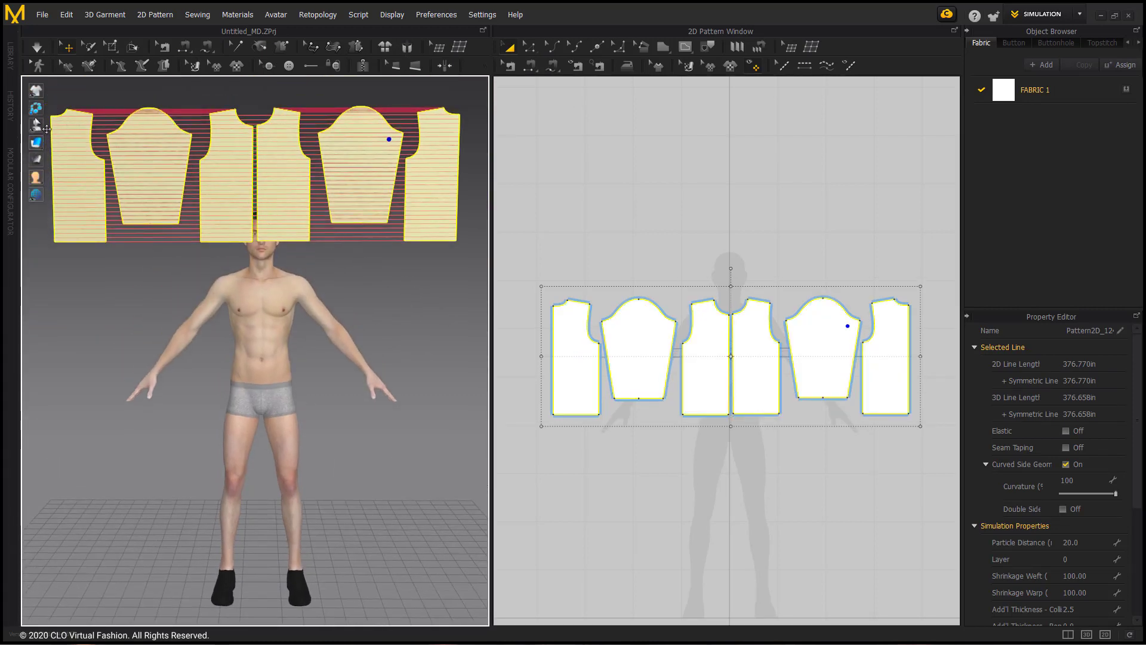
# Show the arrangement points and place the front pieces on the torso and the back piece on the back.
pyautogui.click(70, 124)
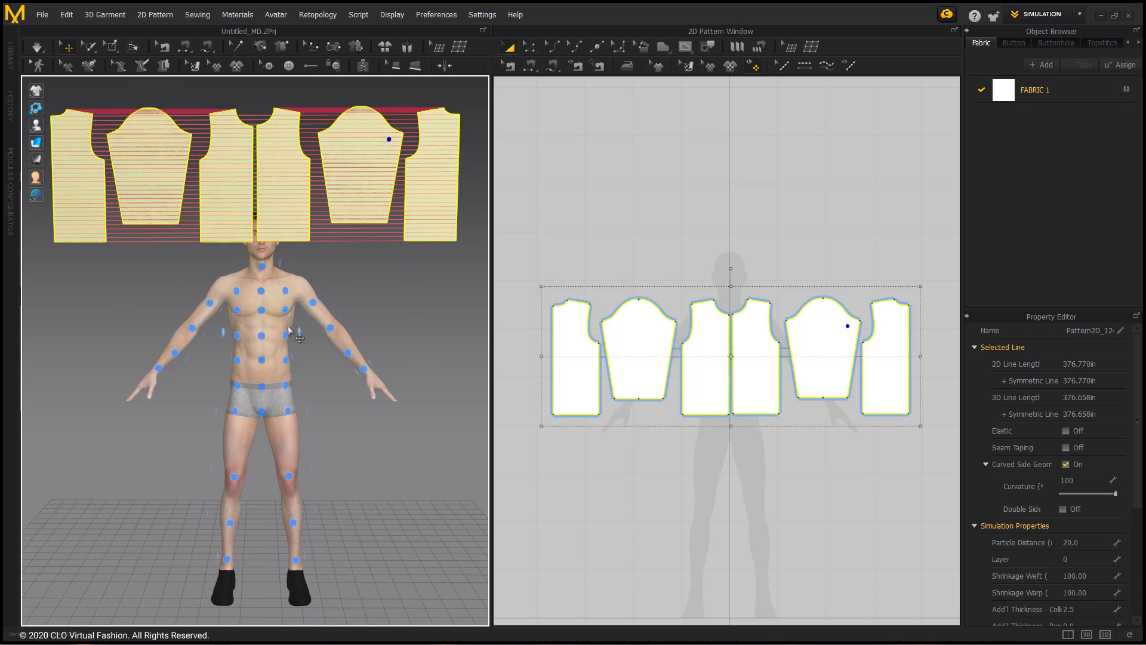
pyautogui.click(406, 303)
pyautogui.click(302, 220)
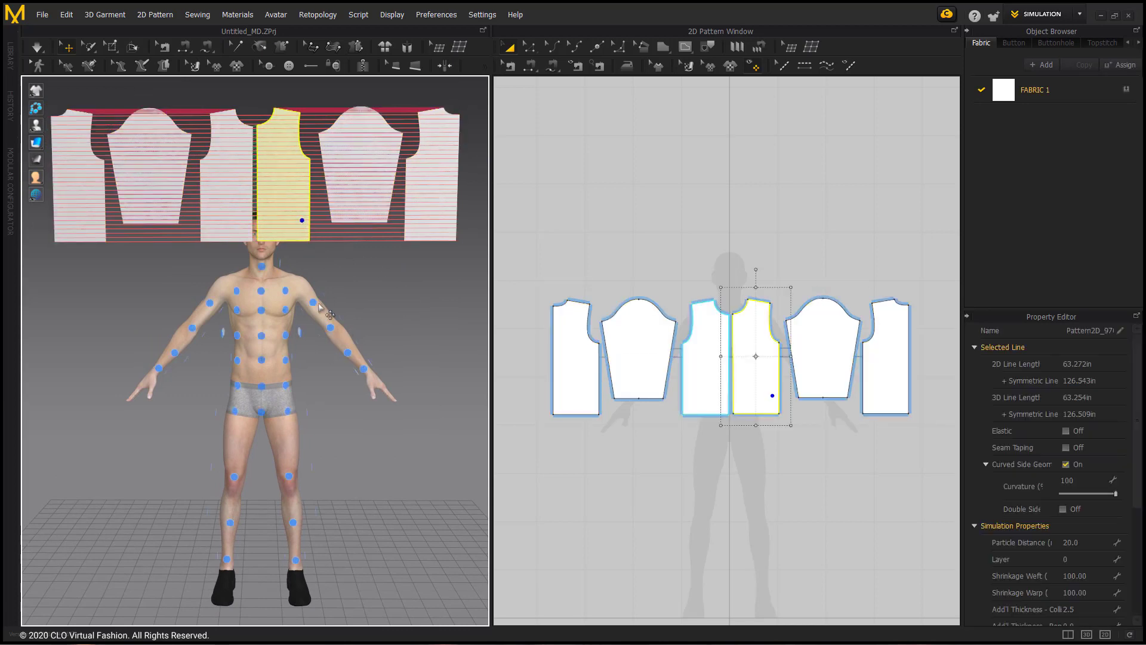
pyautogui.click(285, 338)
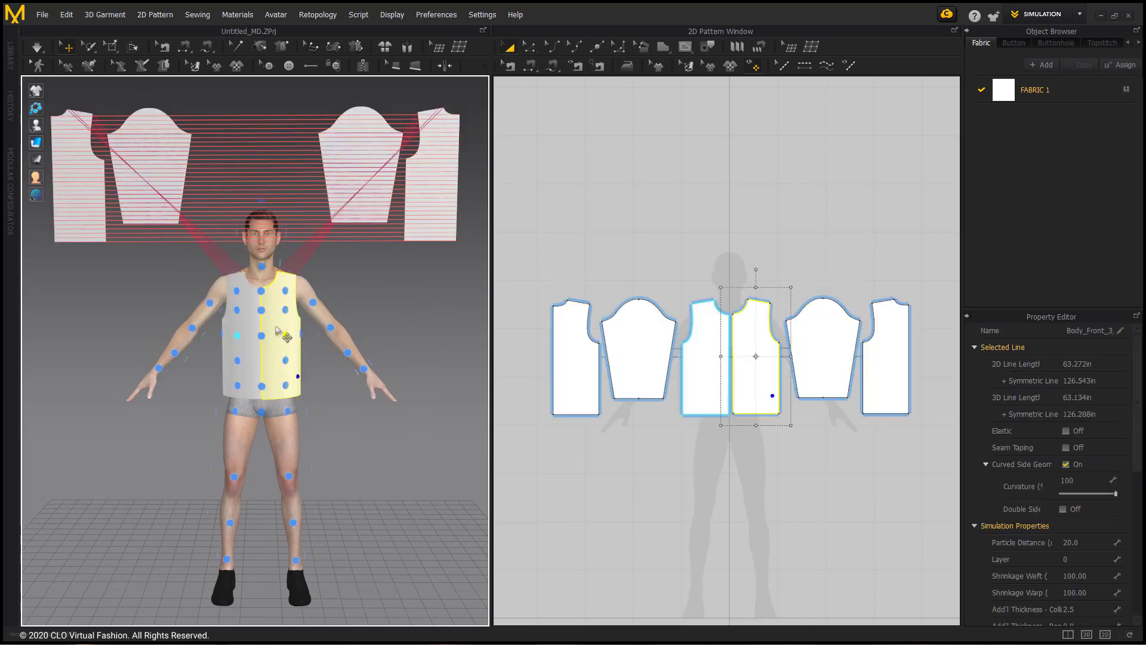
pyautogui.click(435, 213)
pyautogui.moveTo(128, 346); pyautogui.dragTo(352, 337, button='right')
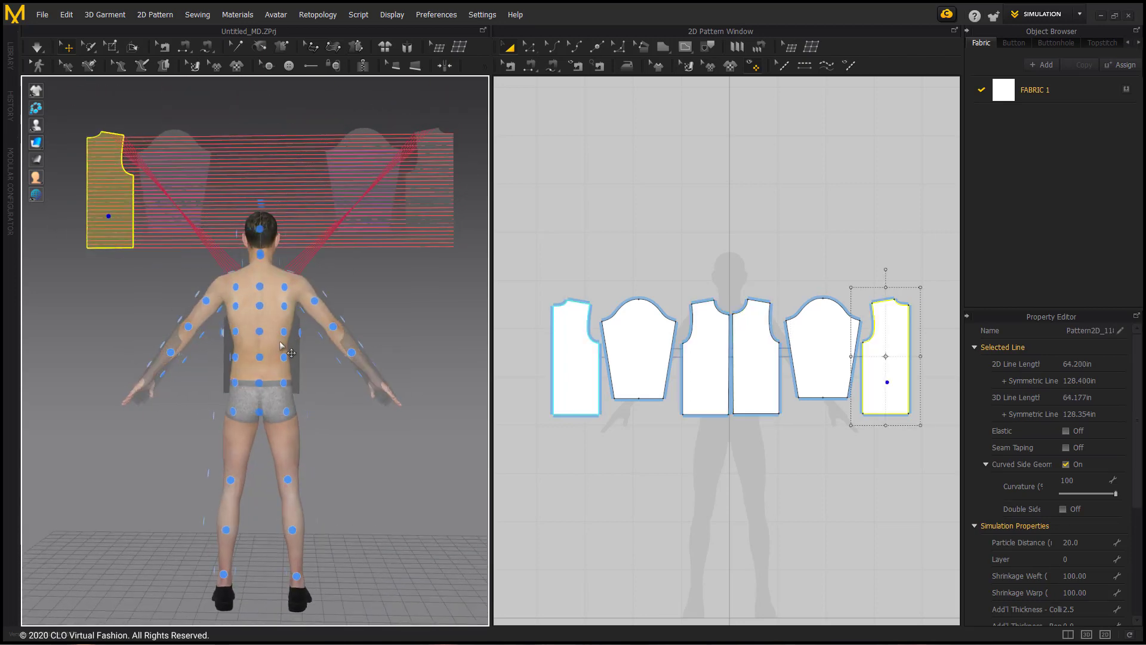
pyautogui.click(236, 330)
# Place the left sleeve piece around the avatar's arm.
pyautogui.click(182, 227)
pyautogui.moveTo(183, 227); pyautogui.dragTo(197, 259, button='right')
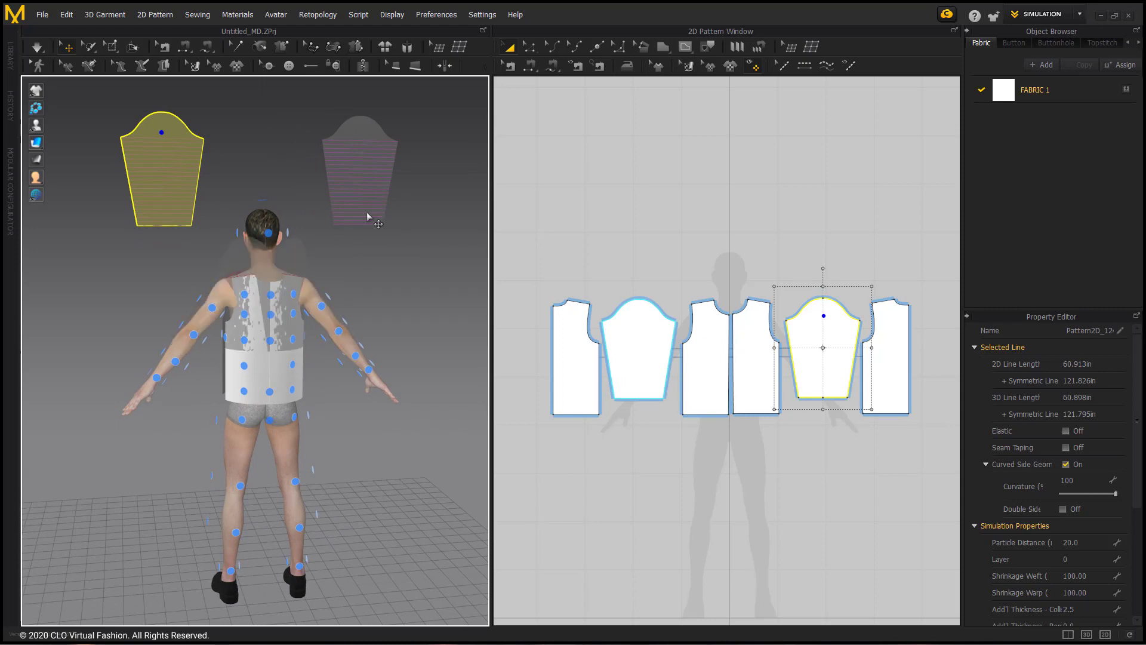
pyautogui.click(347, 141)
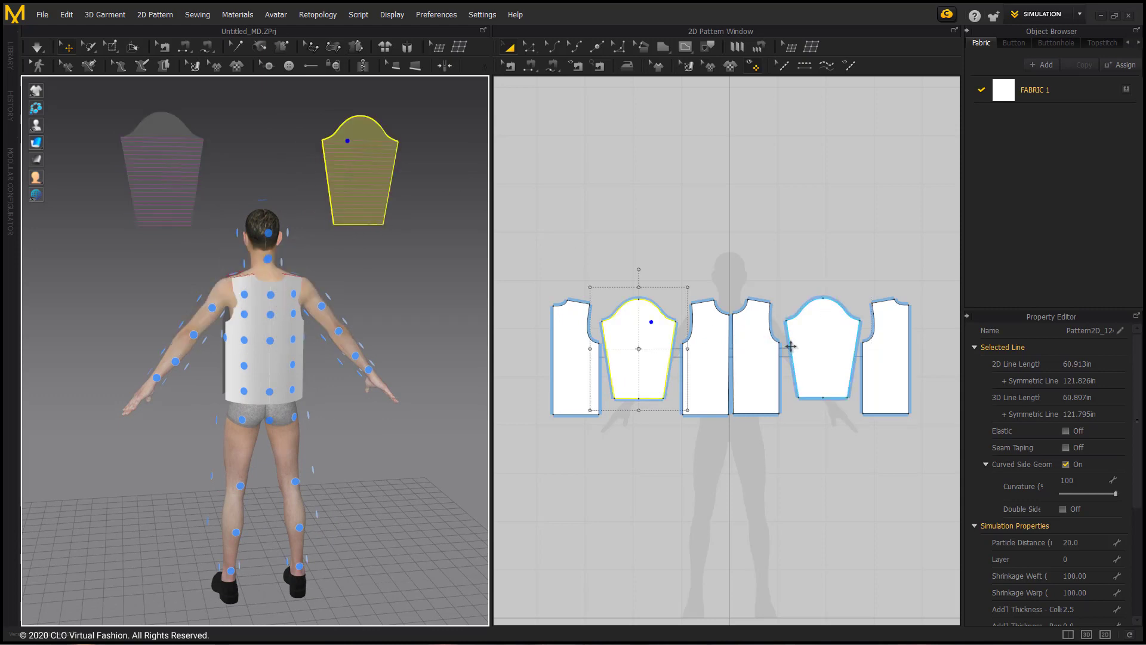
pyautogui.moveTo(170, 130); pyautogui.dragTo(185, 328)
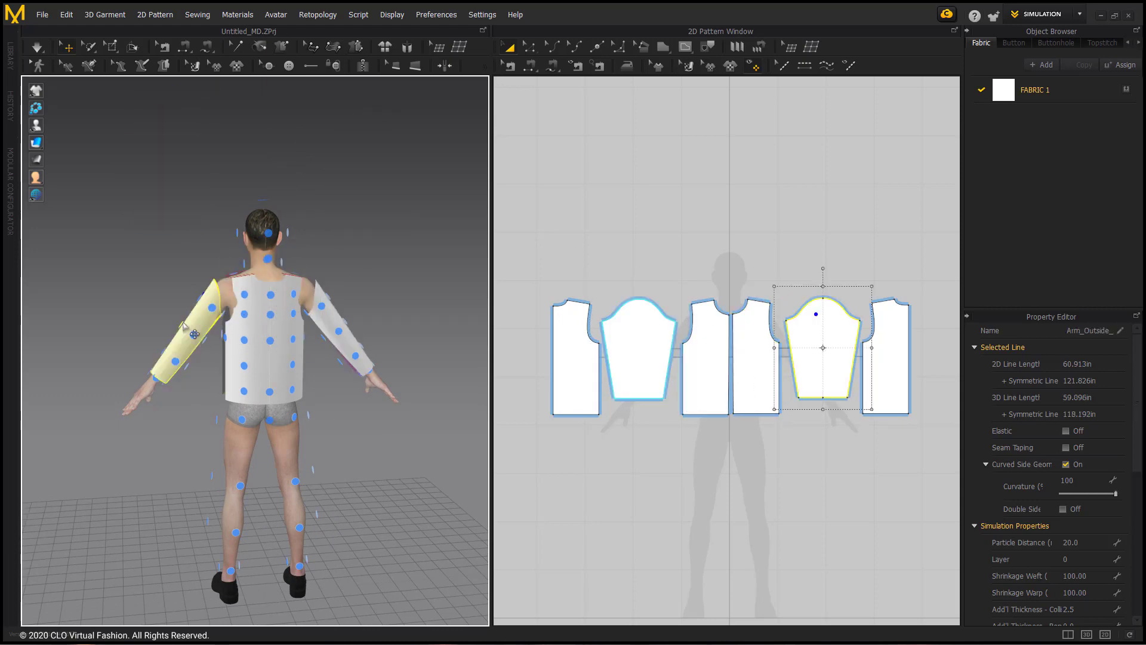
pyautogui.click(215, 298)
pyautogui.moveTo(215, 298); pyautogui.dragTo(342, 349, button='right')
pyautogui.scroll(5, 370, 332)
pyautogui.moveTo(427, 285); pyautogui.dragTo(299, 352, button='right')
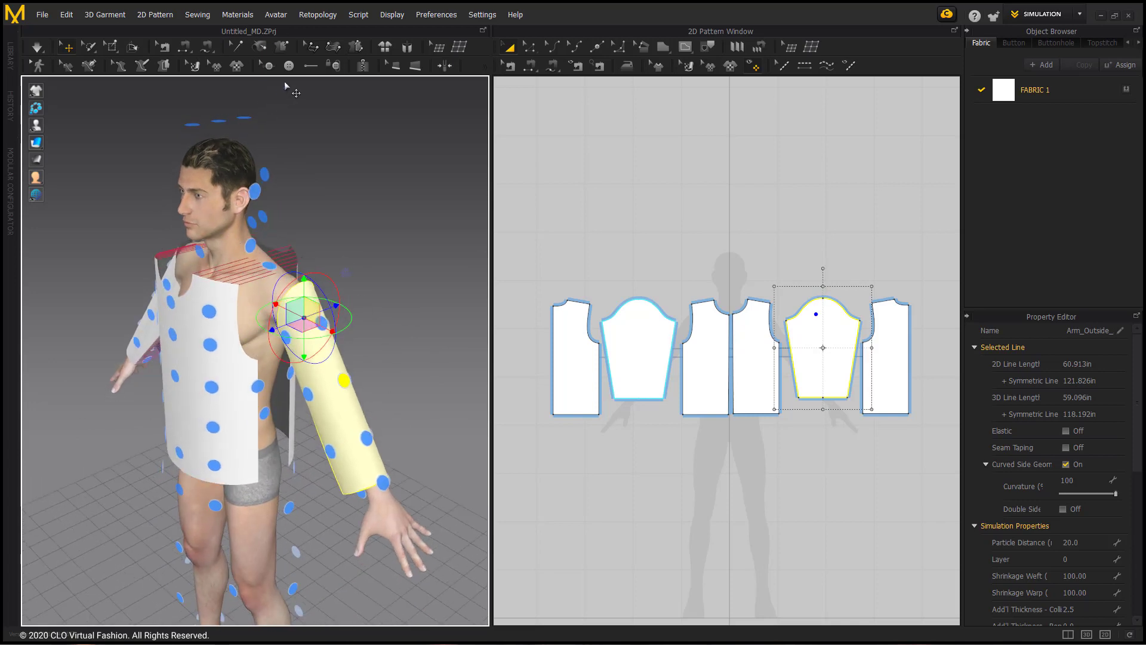
# Hide the arrangement points and sew the front panel's side edge to the back side edge.
pyautogui.click(184, 46)
pyautogui.moveTo(36, 125)
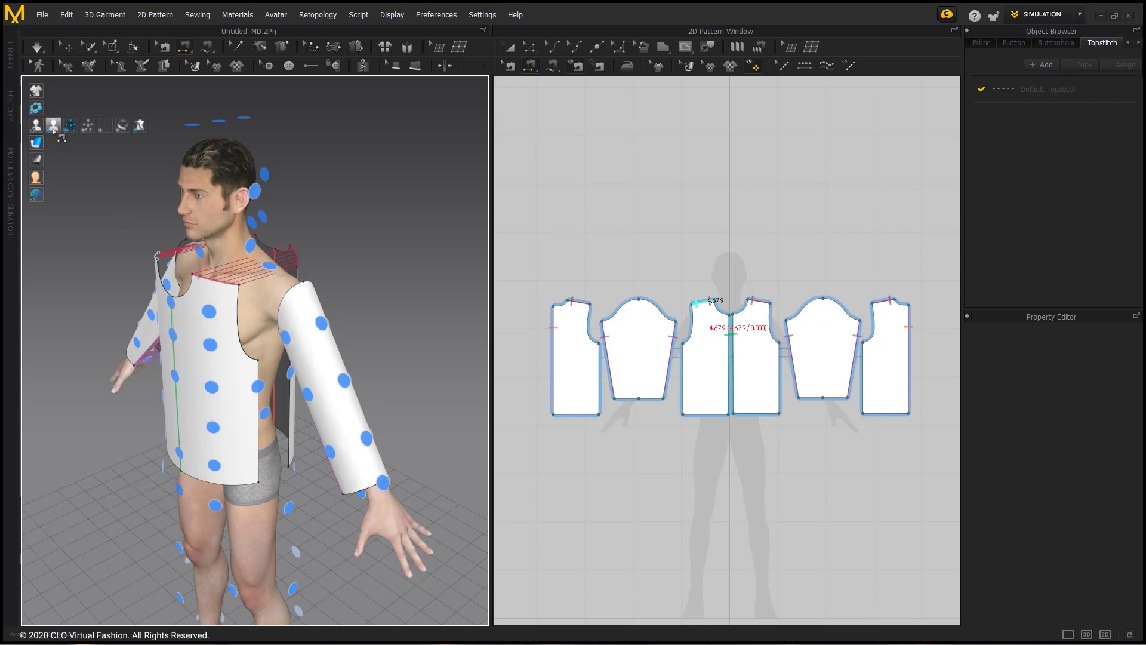
pyautogui.click(71, 124)
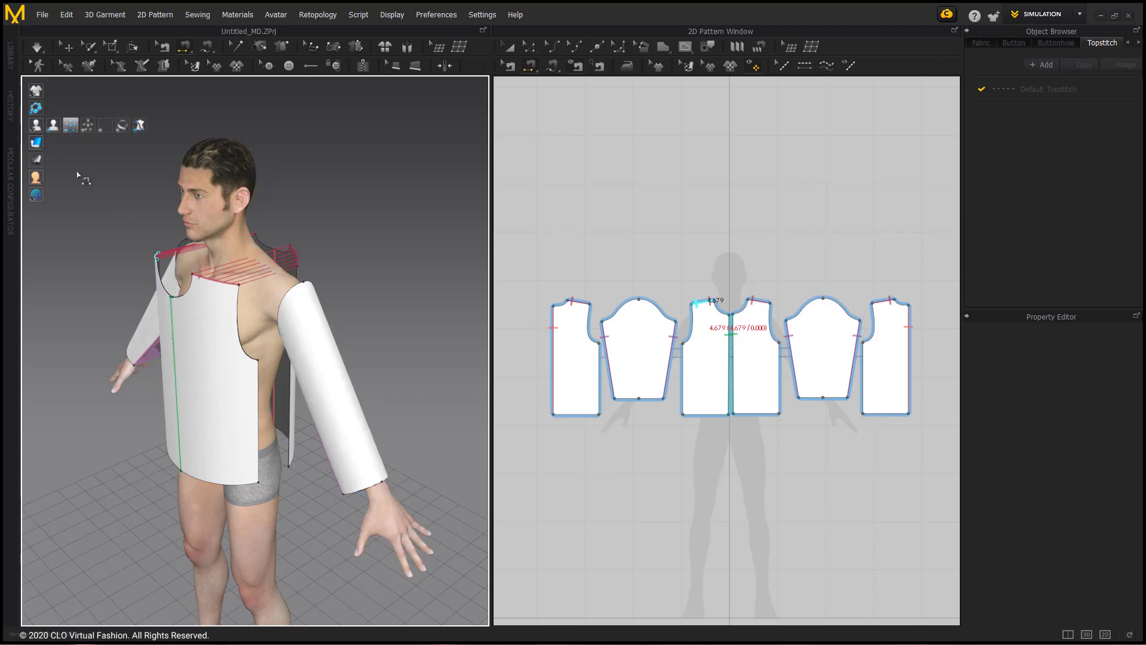
pyautogui.click(260, 395)
pyautogui.click(292, 392)
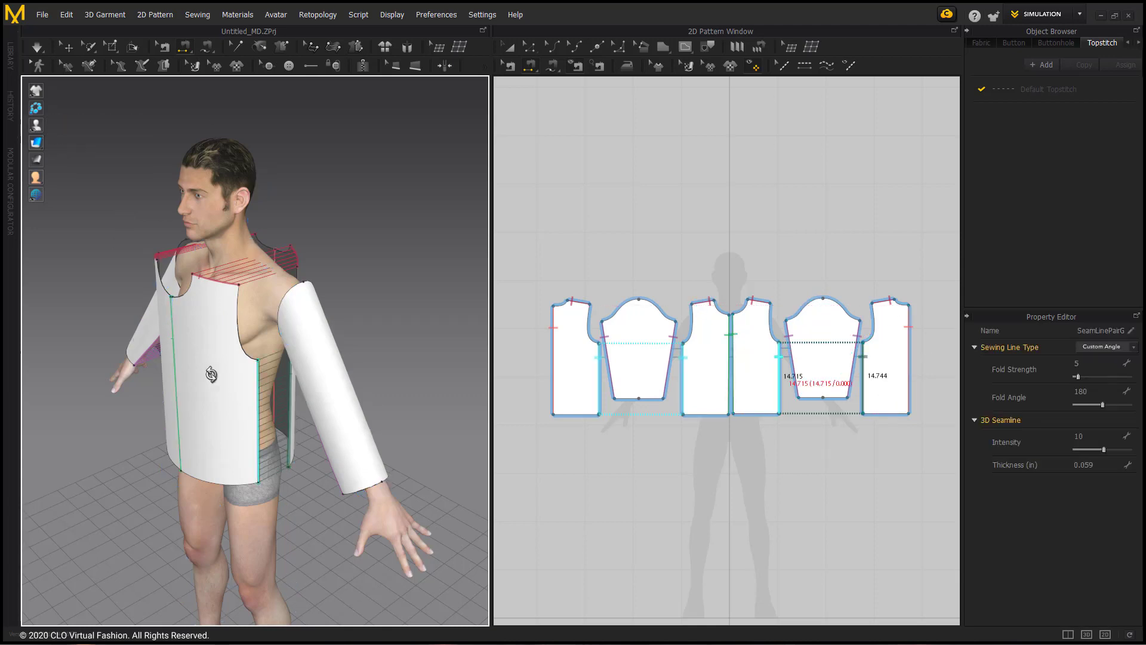
pyautogui.moveTo(299, 379); pyautogui.dragTo(113, 359, button='right')
pyautogui.click(615, 311)
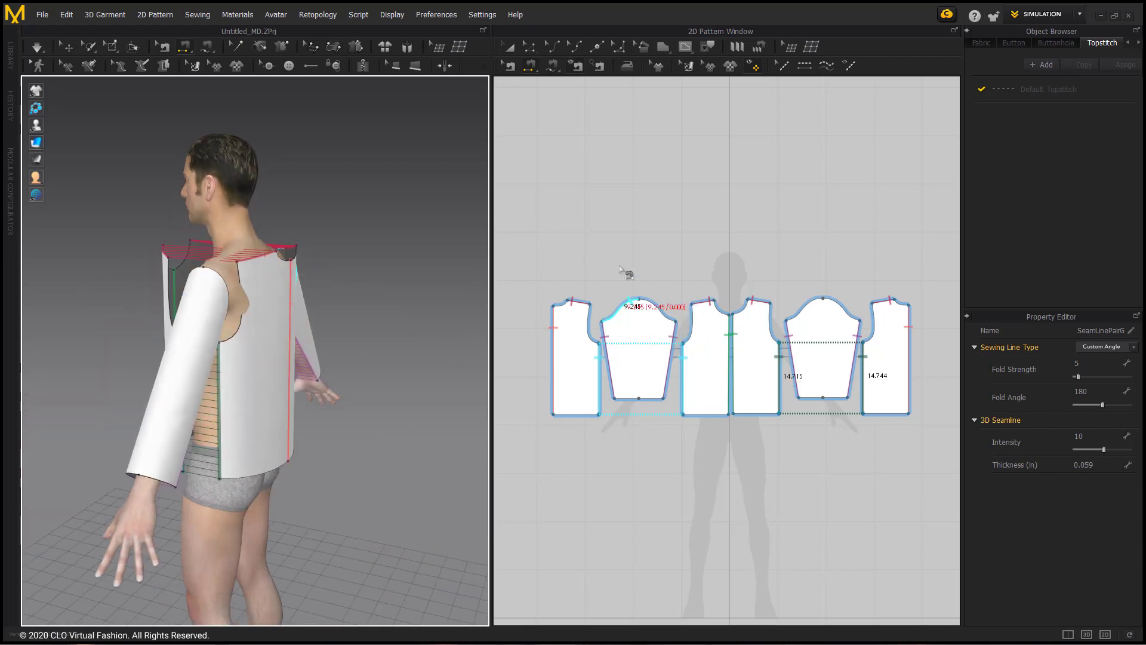
pyautogui.click(551, 64)
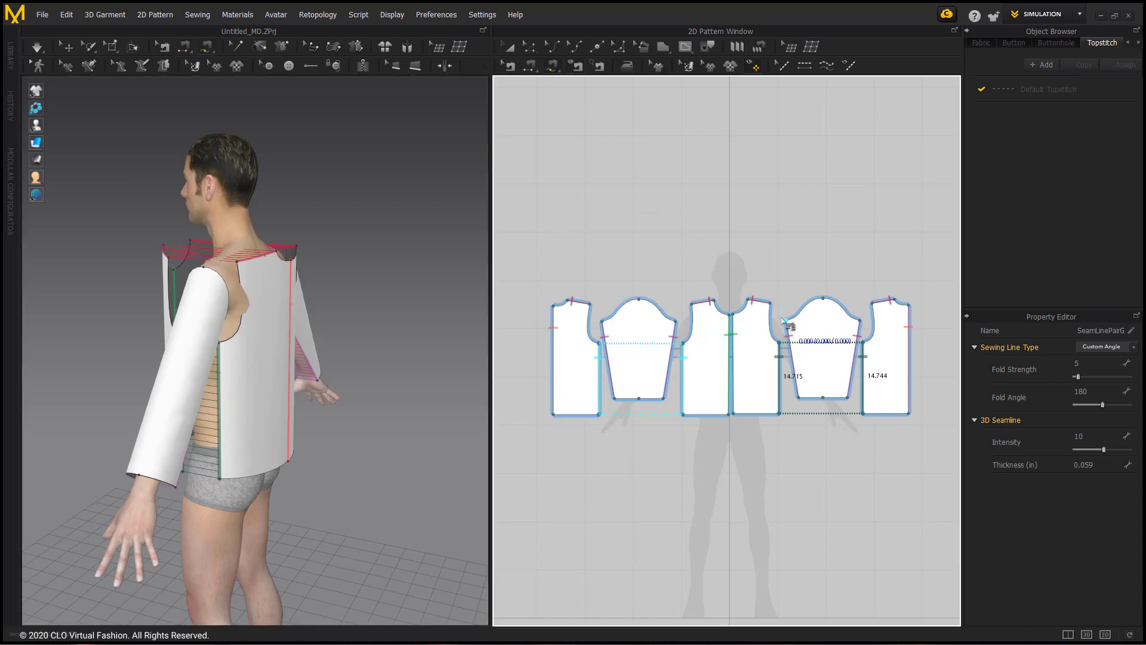
# Sew the 18.497 in sleeve cap to the front and back armhole edges (9.000 and 9.429 in).
pyautogui.press('2')
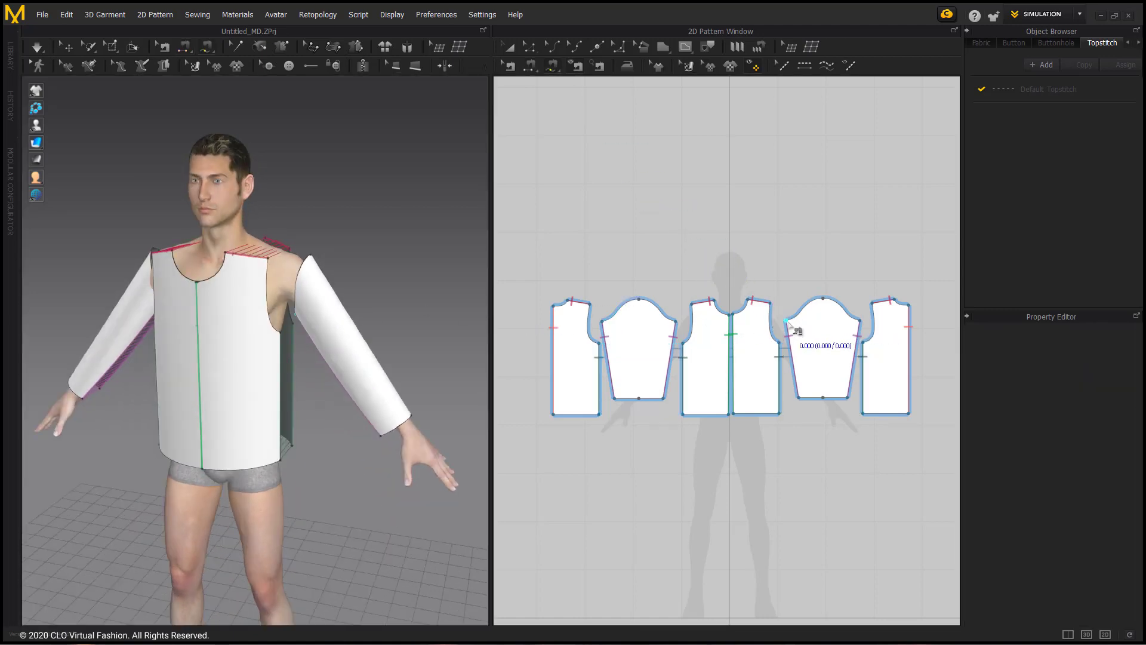
pyautogui.click(787, 321)
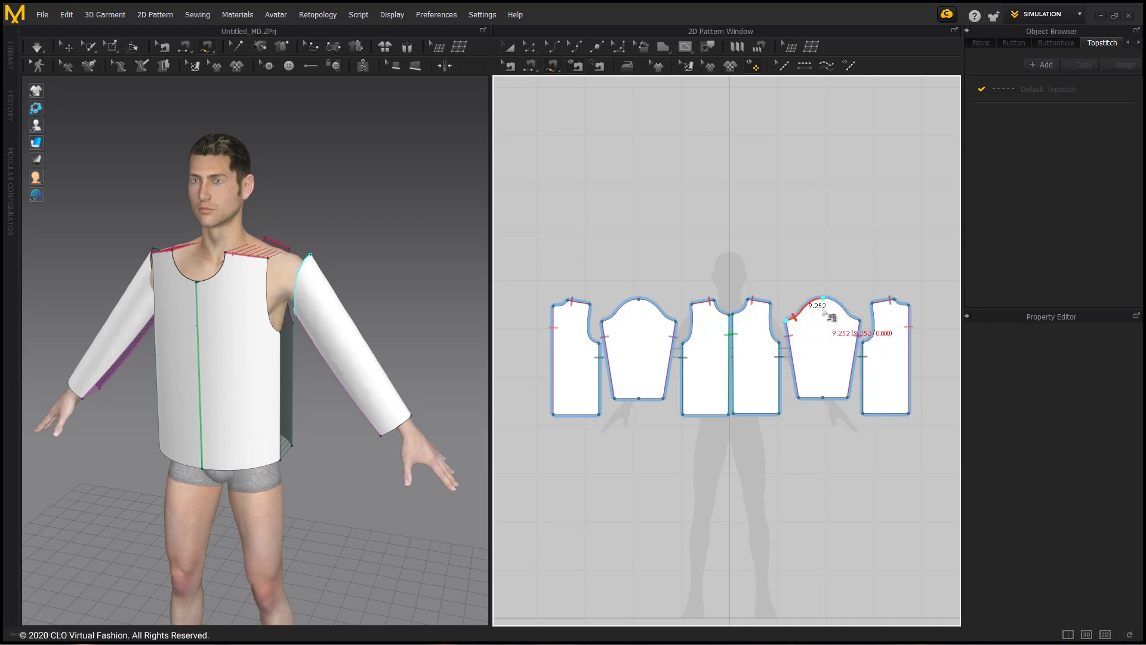
pyautogui.click(860, 321)
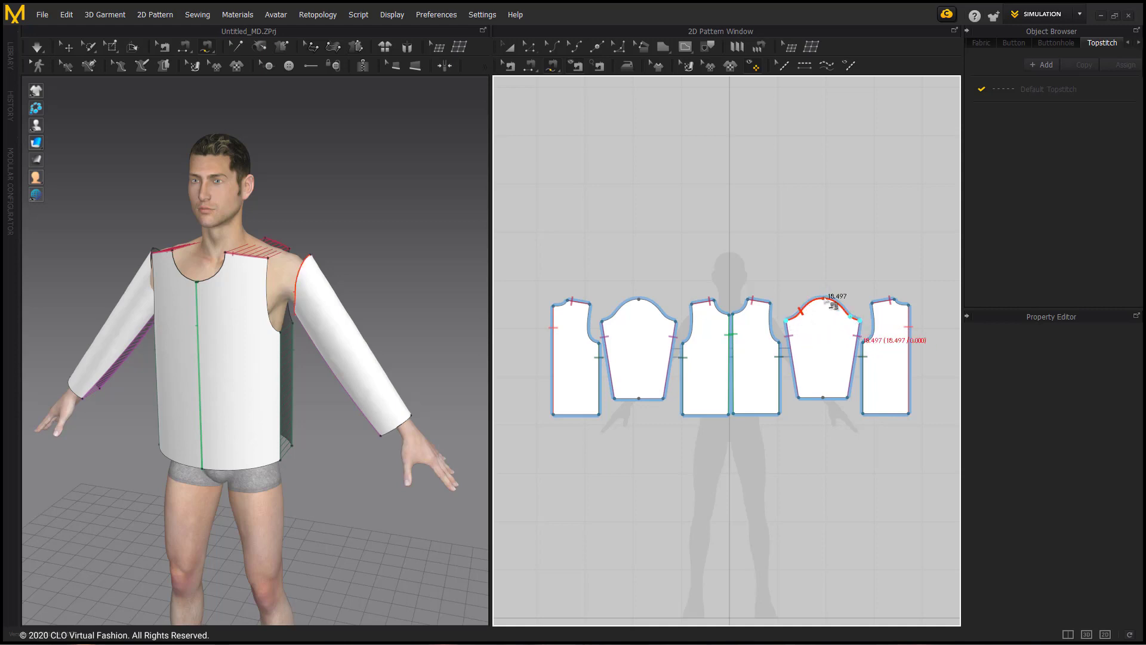
pyautogui.click(779, 342)
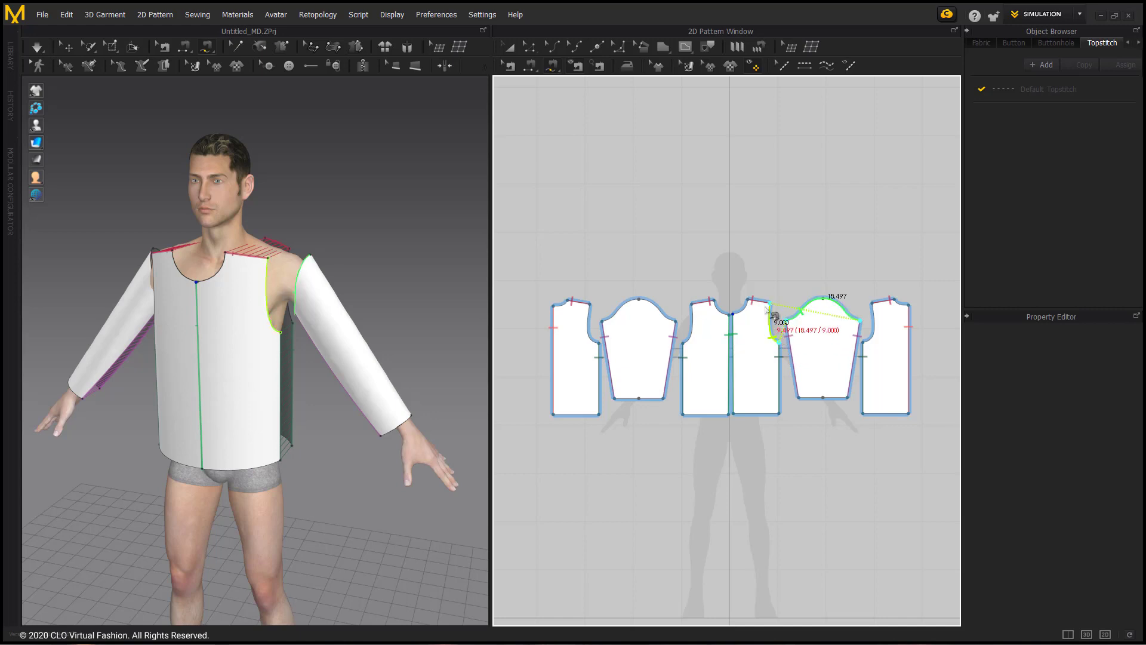
pyautogui.click(771, 307)
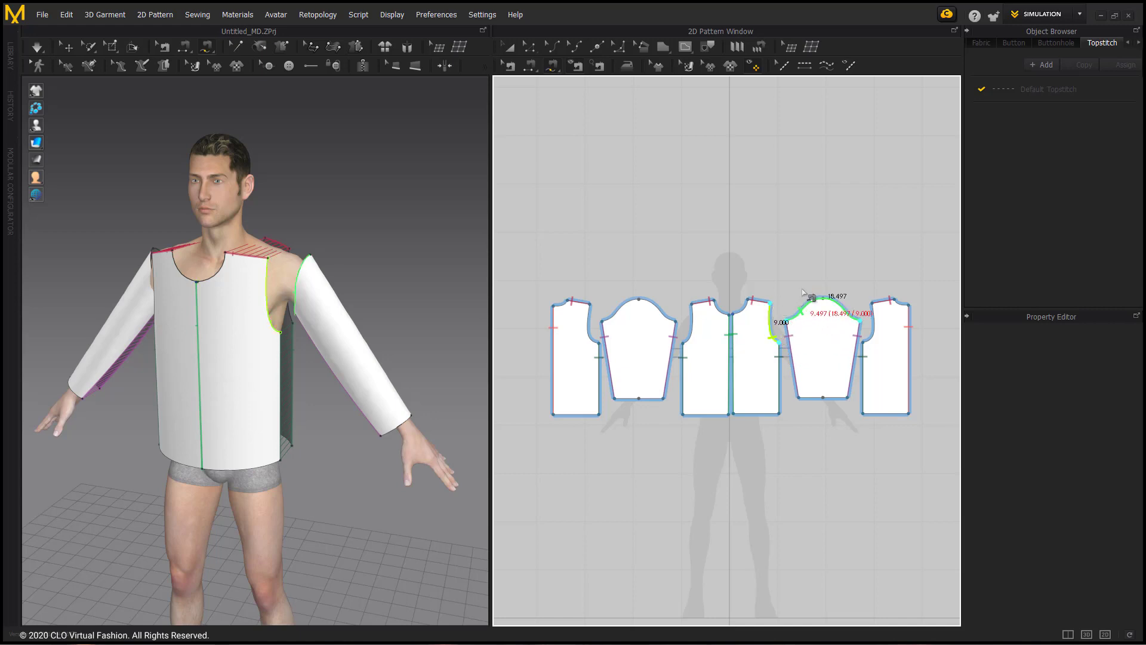
pyautogui.click(872, 306)
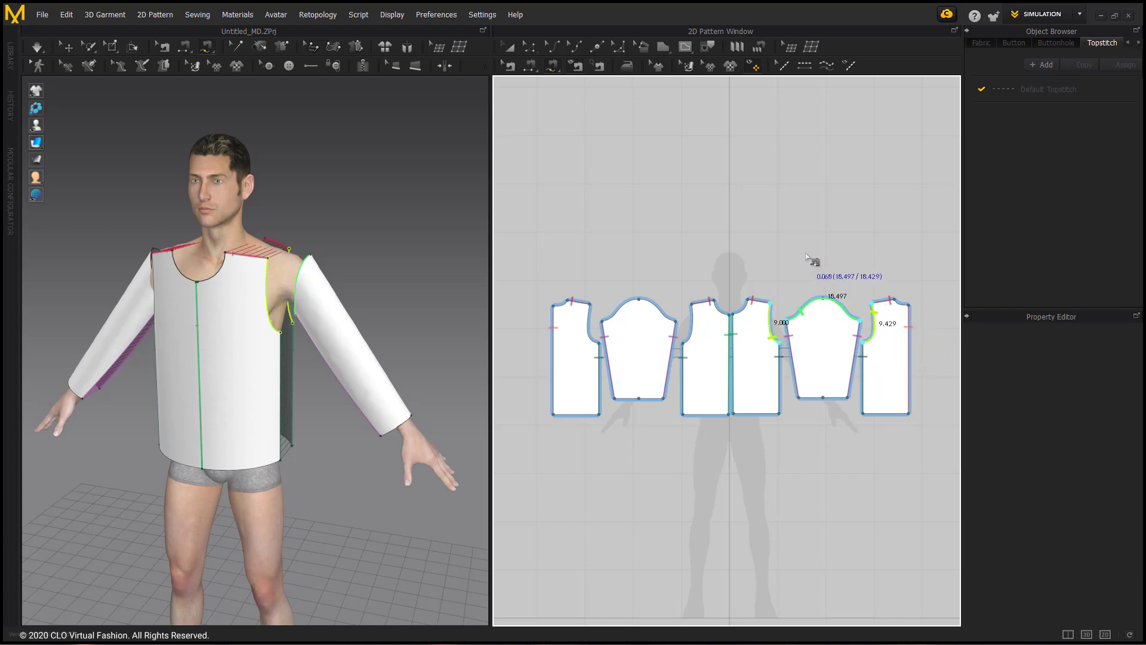
pyautogui.press('Return')
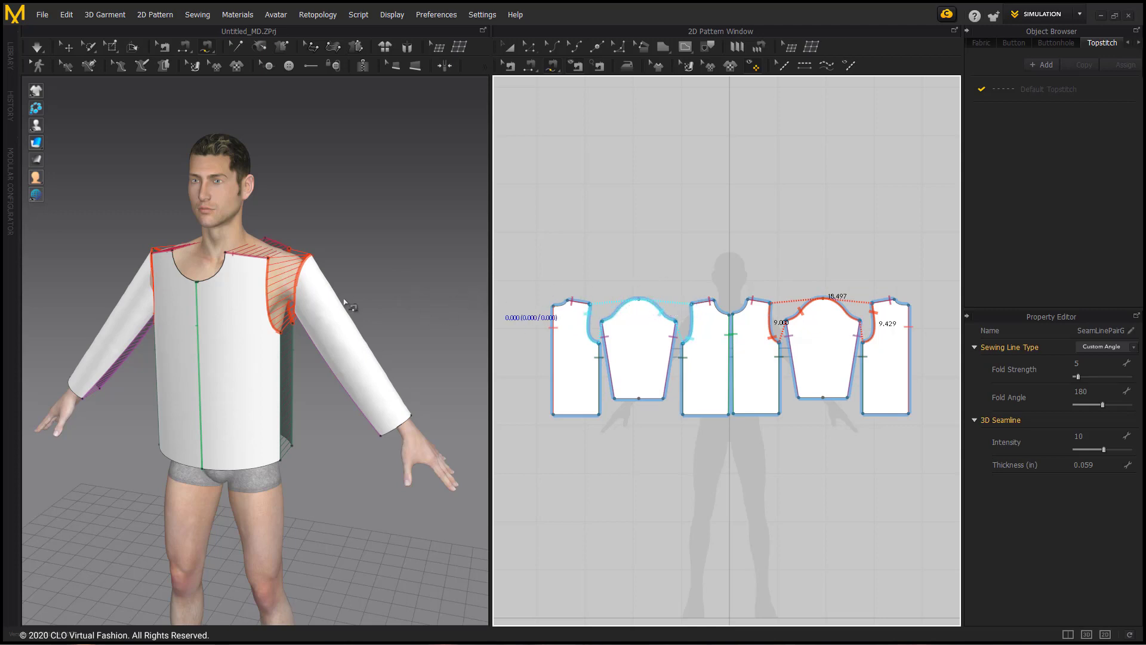
# Run the simulation from the front view to drape the shirt, then select both front halves.
pyautogui.press('2')
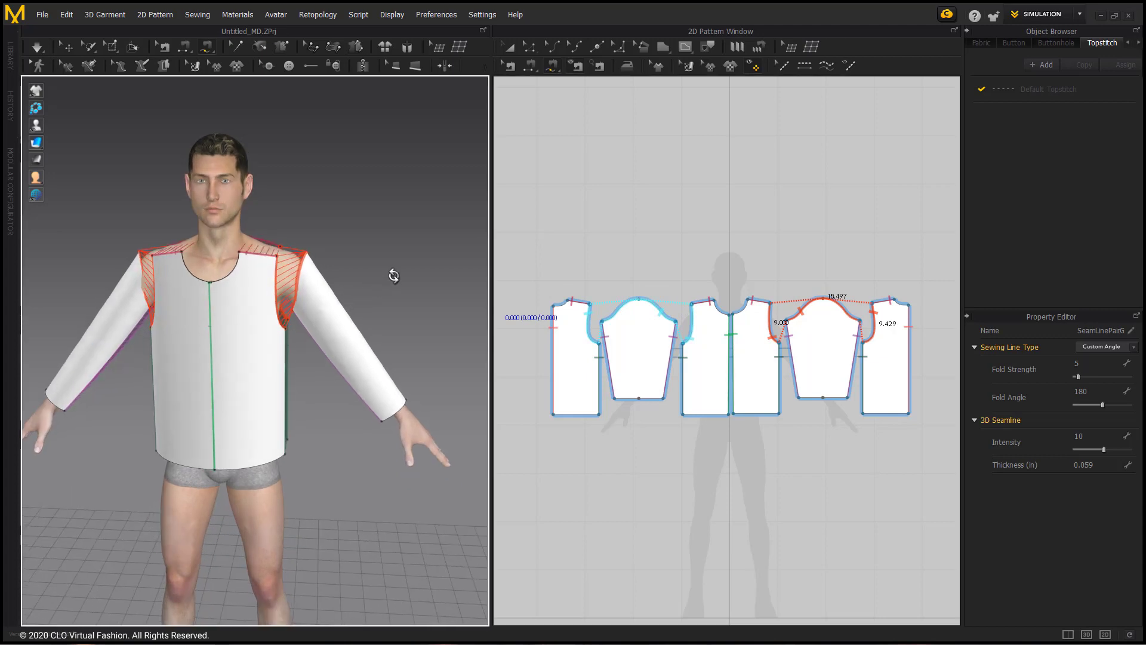
pyautogui.click(41, 48)
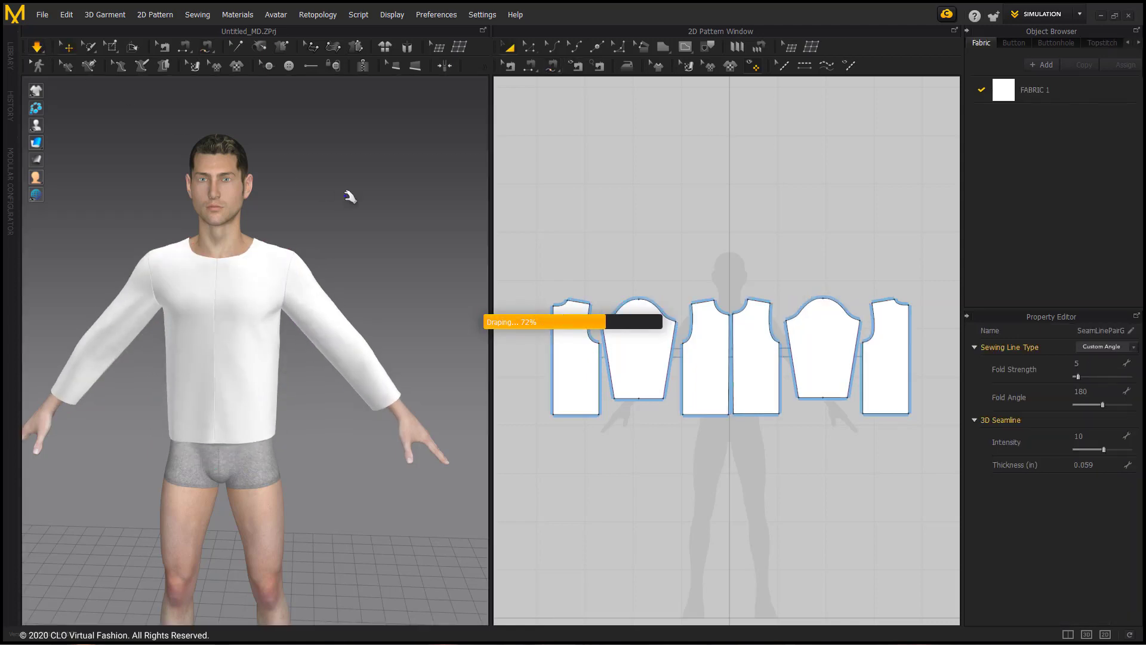
pyautogui.click(299, 366)
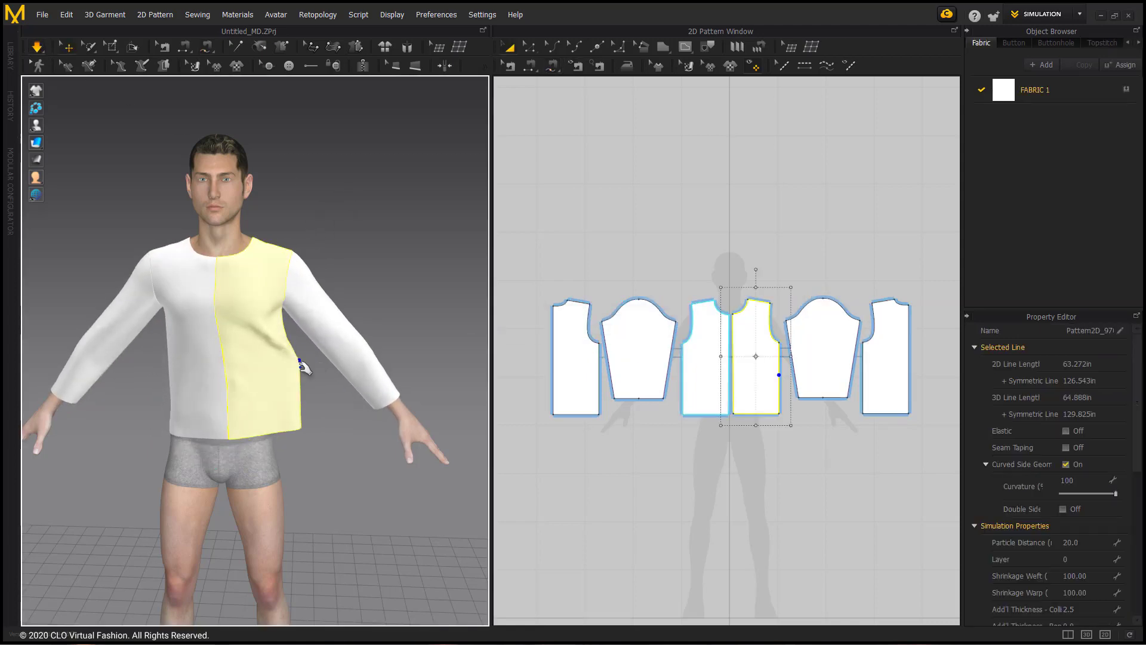
pyautogui.click(185, 371)
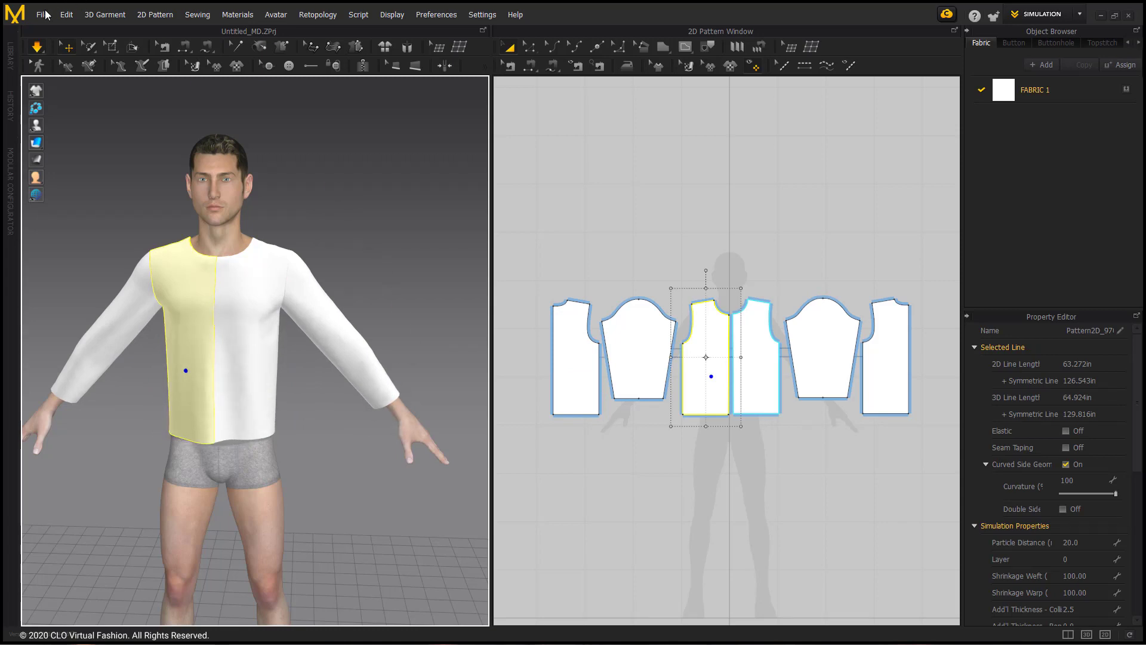
# Save the garment as 'tshirt block' in Desktop > Lessons > Mens T-shirt.
pyautogui.click(43, 15)
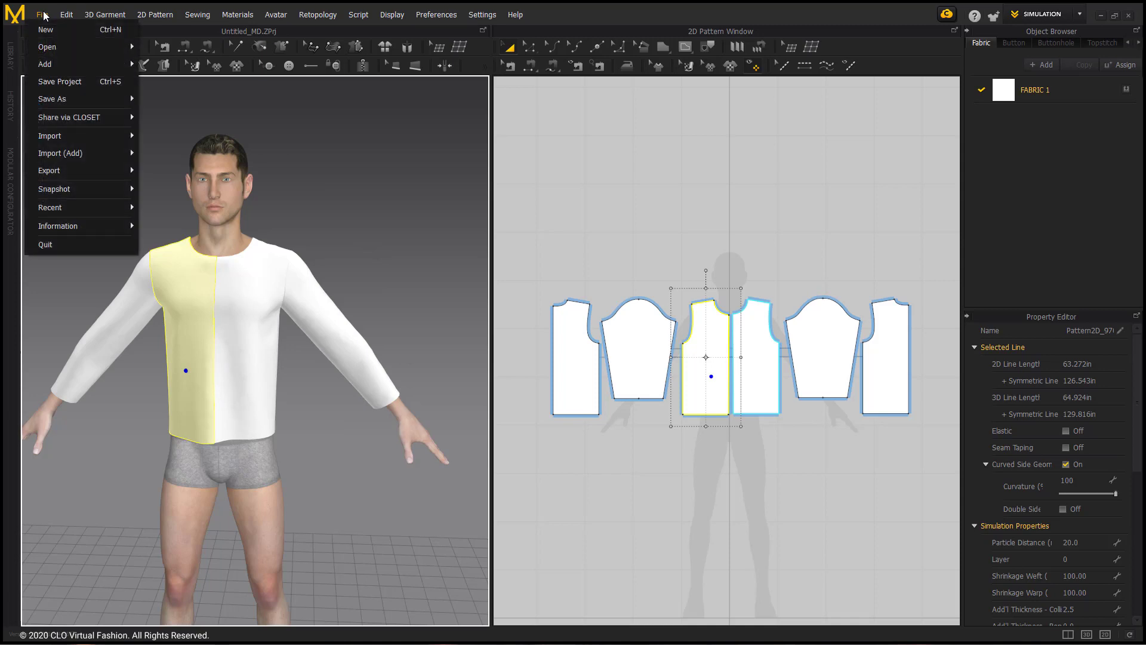
pyautogui.moveTo(67, 106)
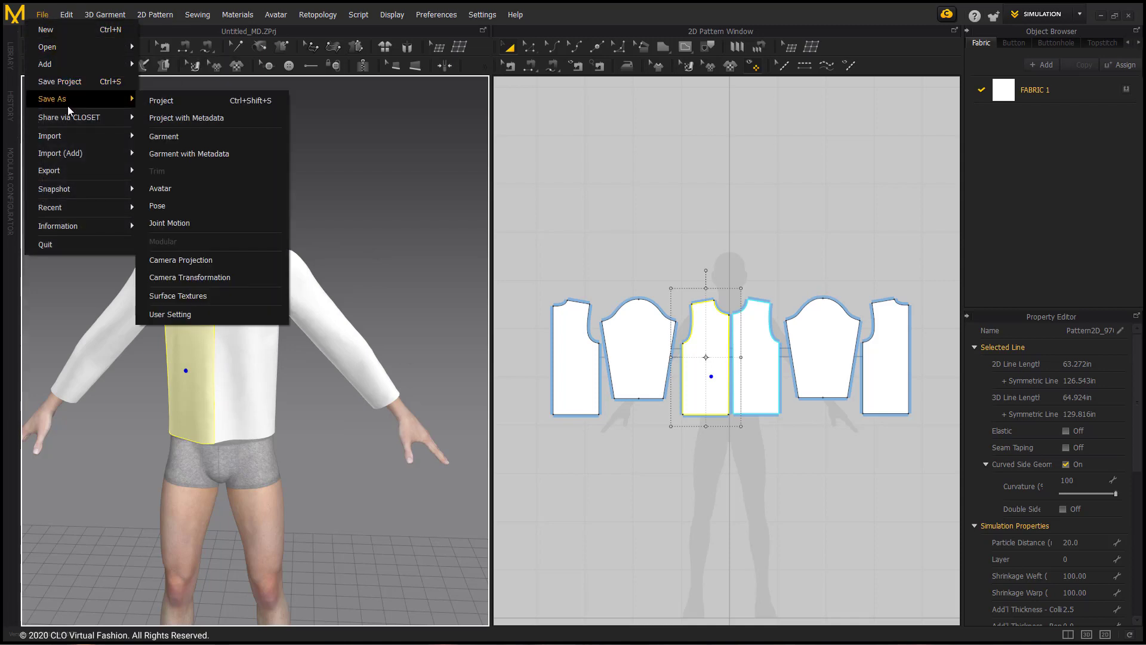
pyautogui.click(180, 137)
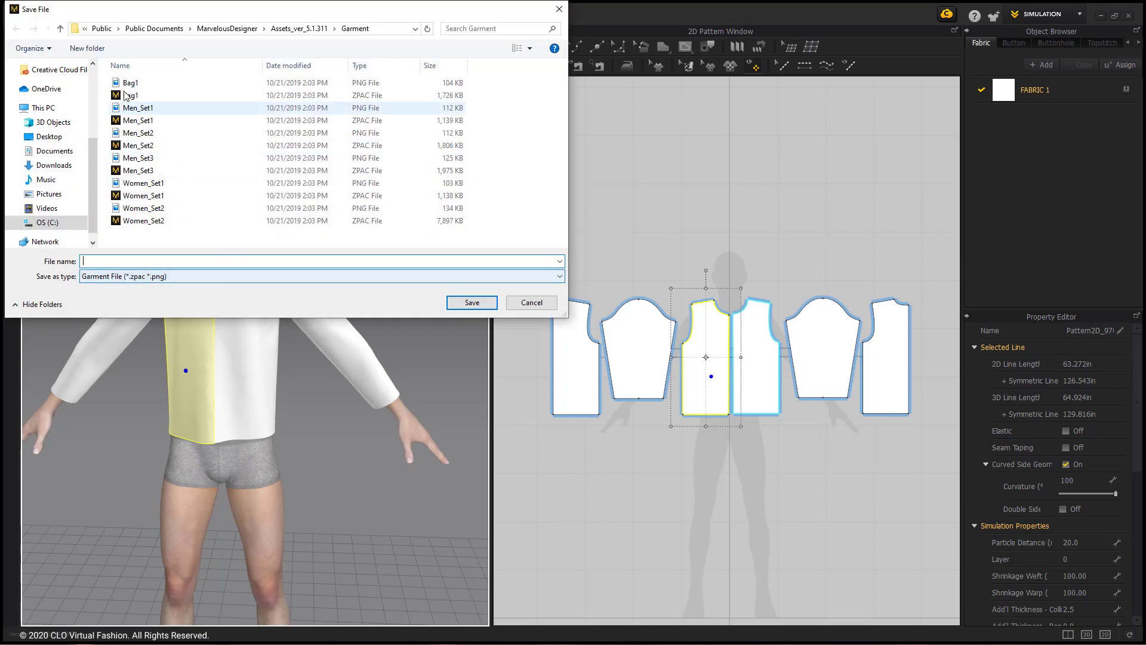
pyautogui.click(49, 137)
pyautogui.doubleClick(196, 114)
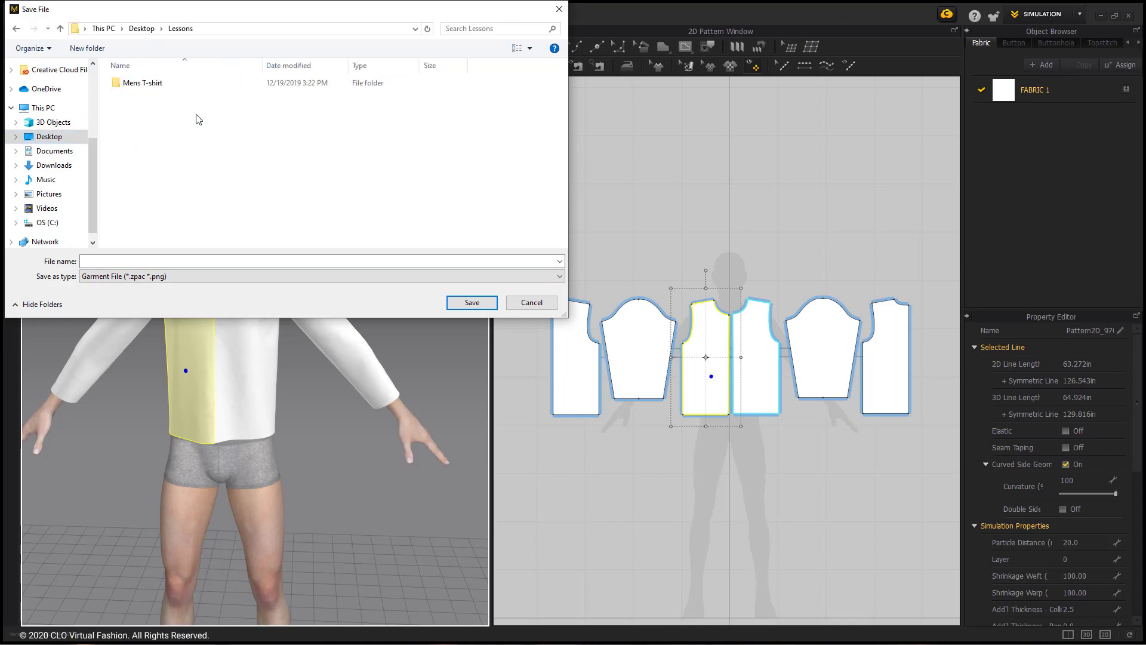
pyautogui.click(138, 85)
pyautogui.click(467, 304)
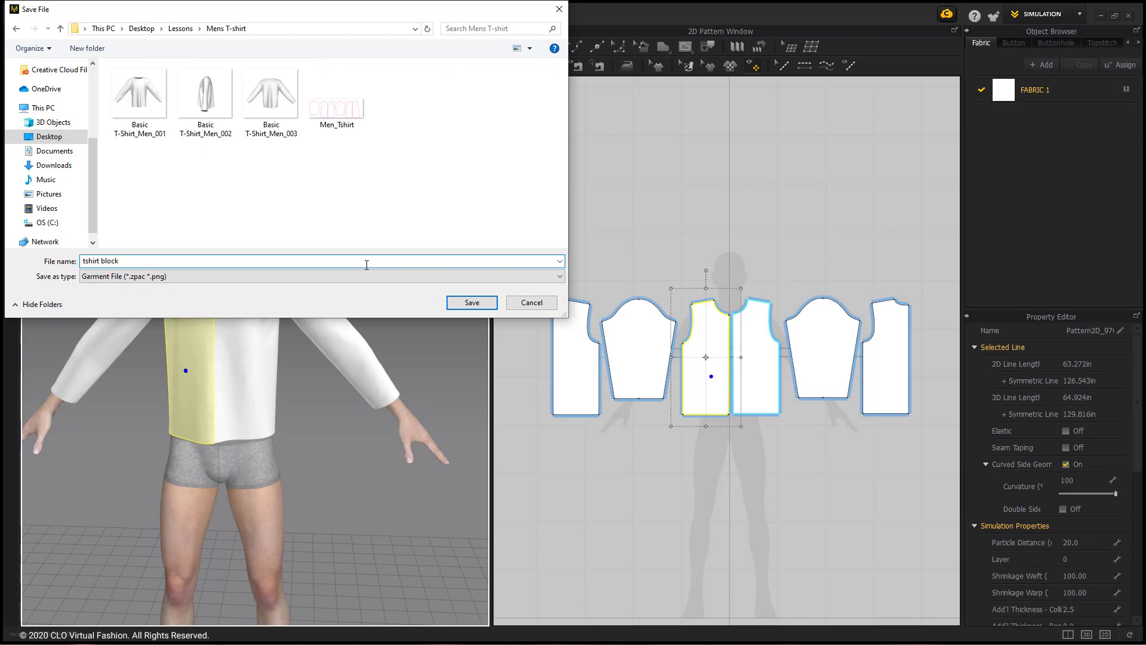
pyautogui.click(476, 304)
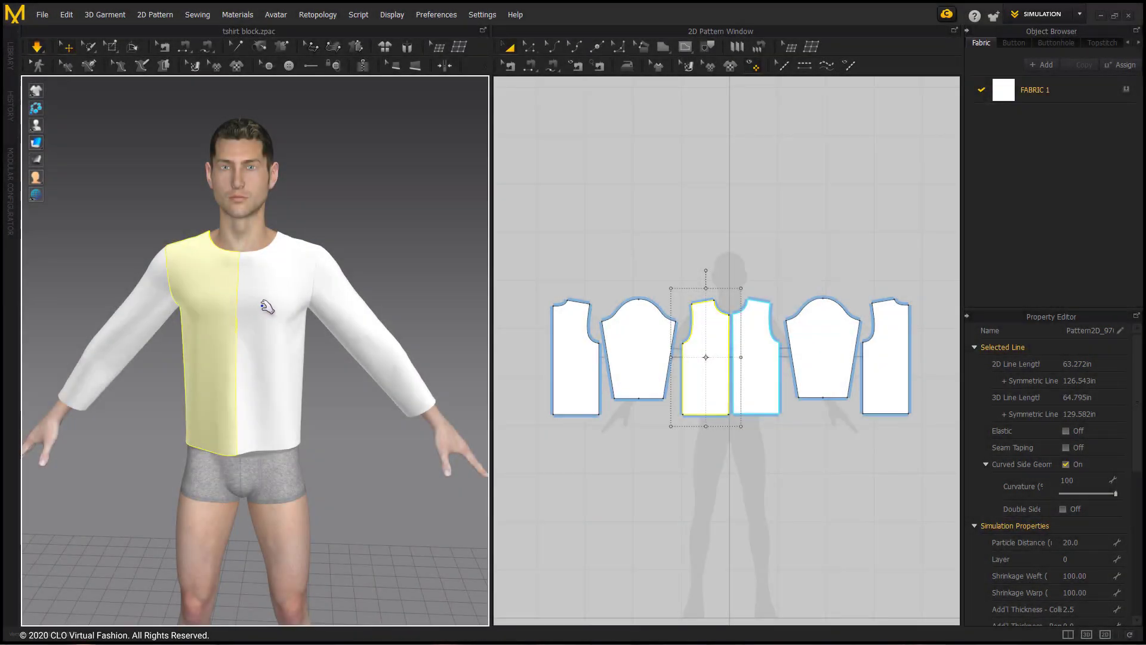
# Merge the two front halves along the centre line into one symmetric front piece.
pyautogui.click(735, 263)
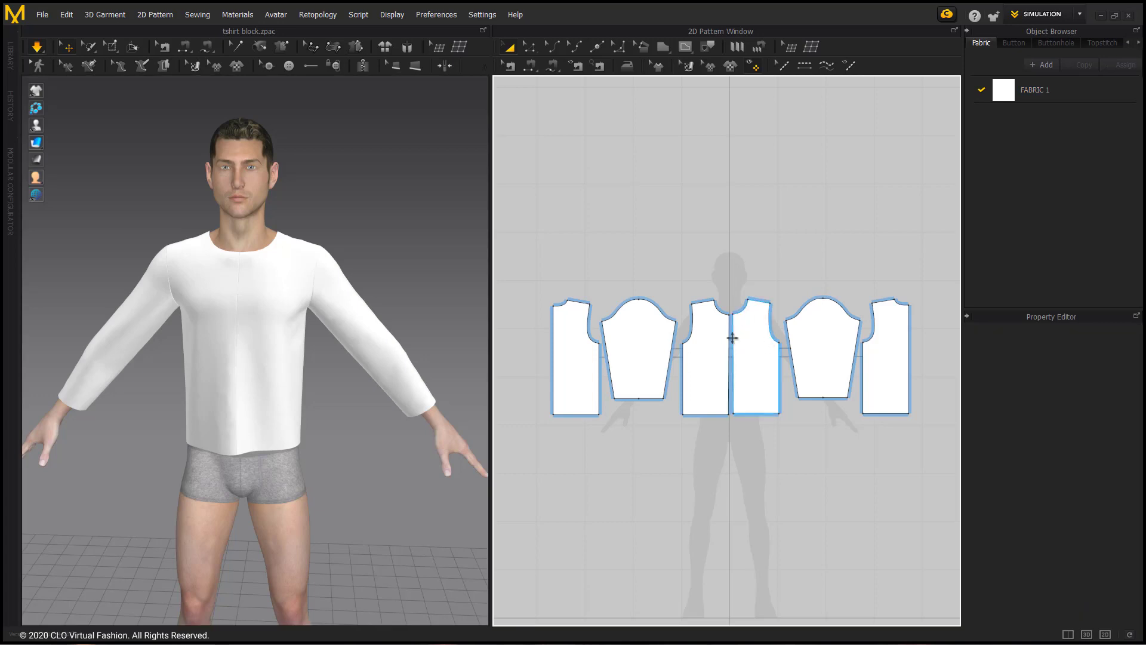
pyautogui.click(529, 51)
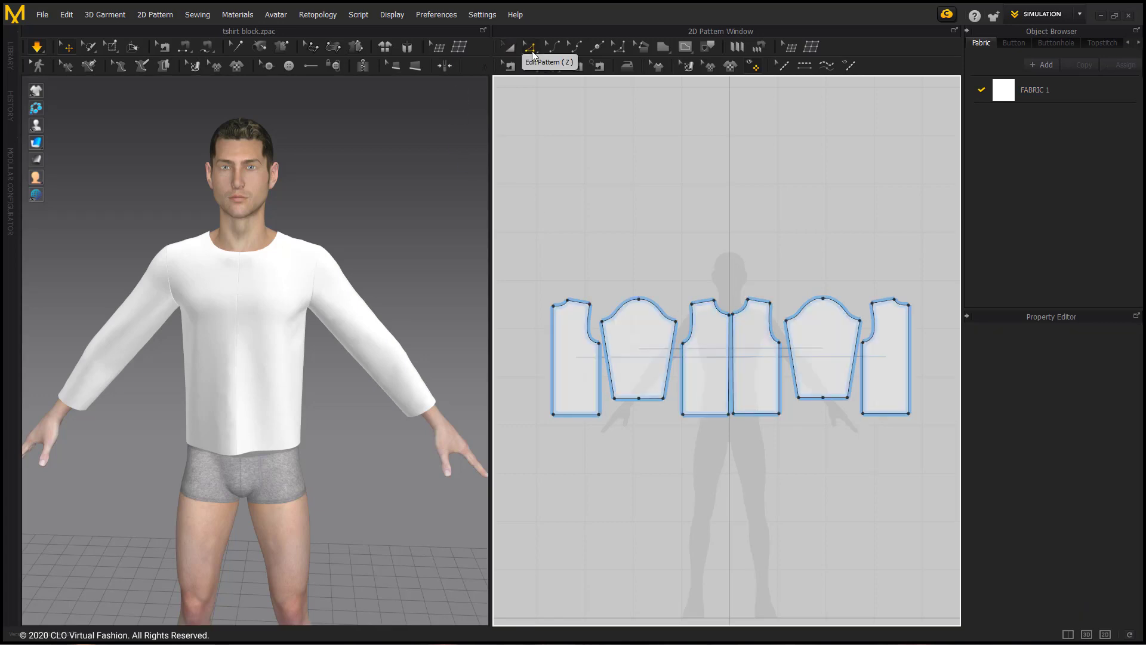
pyautogui.click(729, 349)
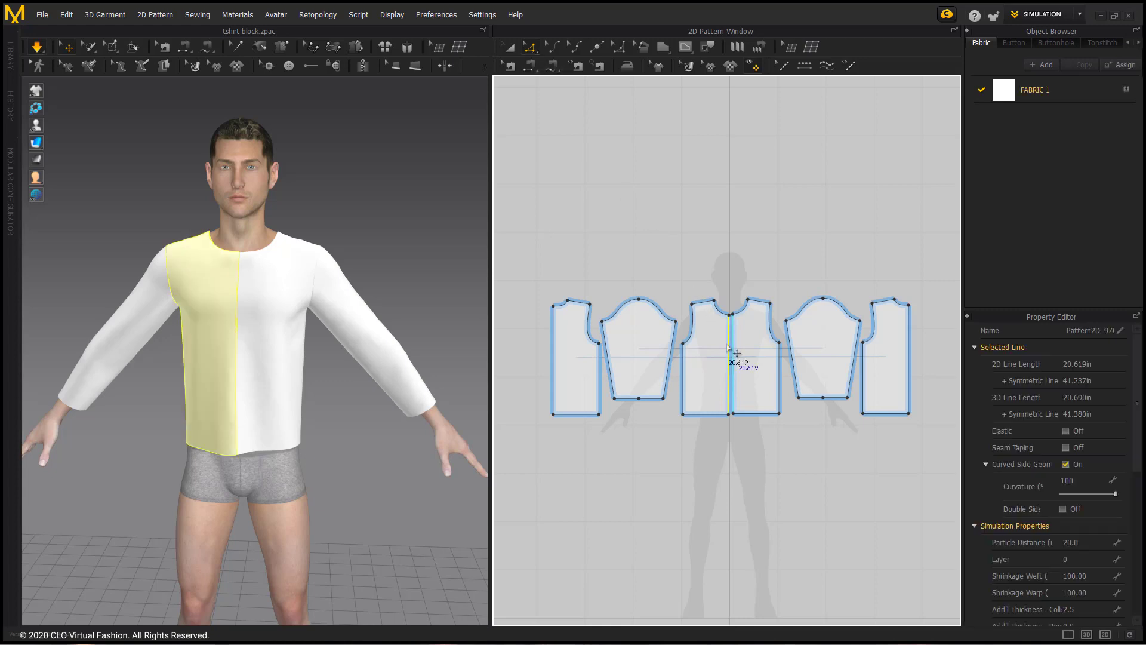
pyautogui.rightClick(728, 346)
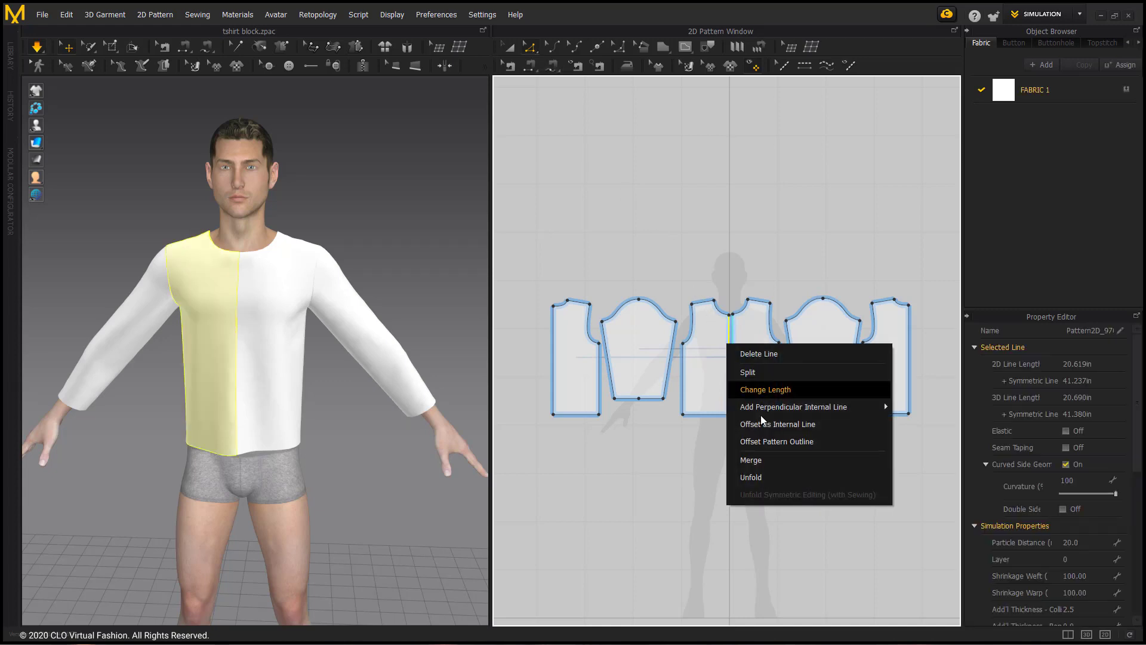
pyautogui.click(752, 460)
pyautogui.scroll(2, 740, 359)
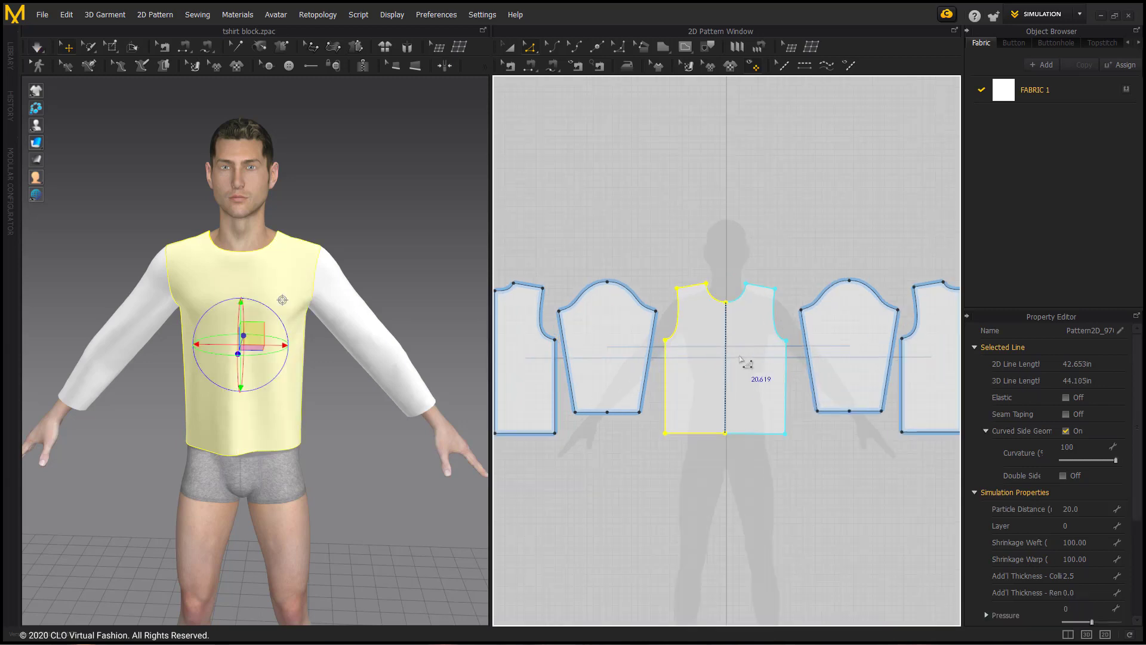
pyautogui.scroll(2, 730, 363)
pyautogui.scroll(-2, 730, 363)
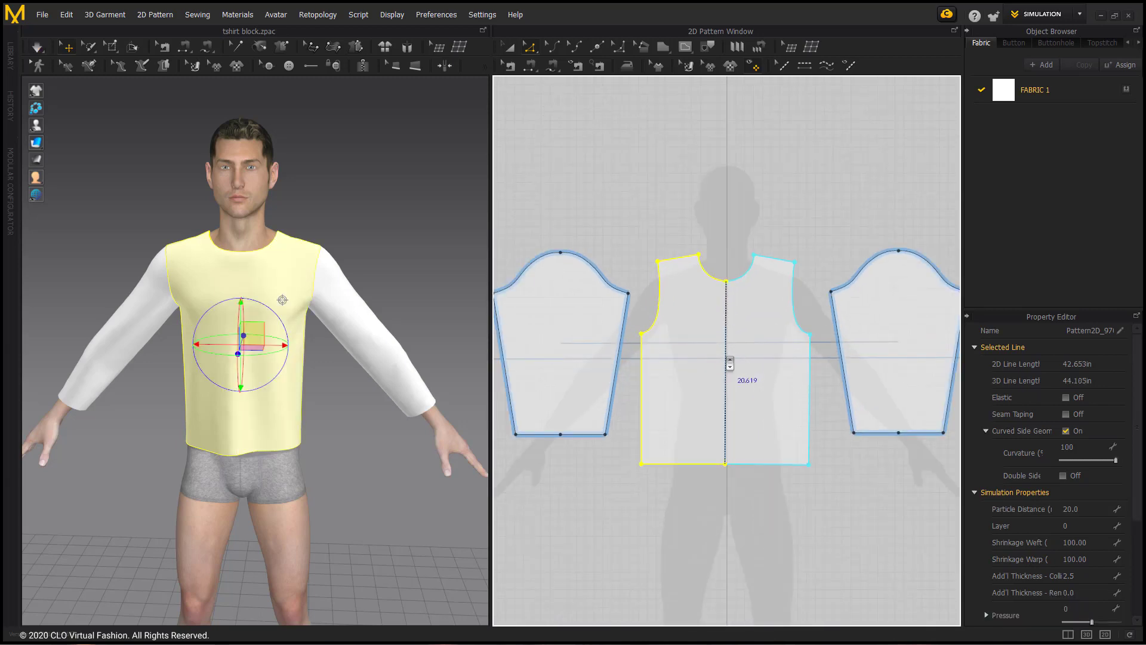
# Lower the front piece's underarm corners, giving an 8.939 in armhole and 14.782 in side edge.
pyautogui.press('Escape')
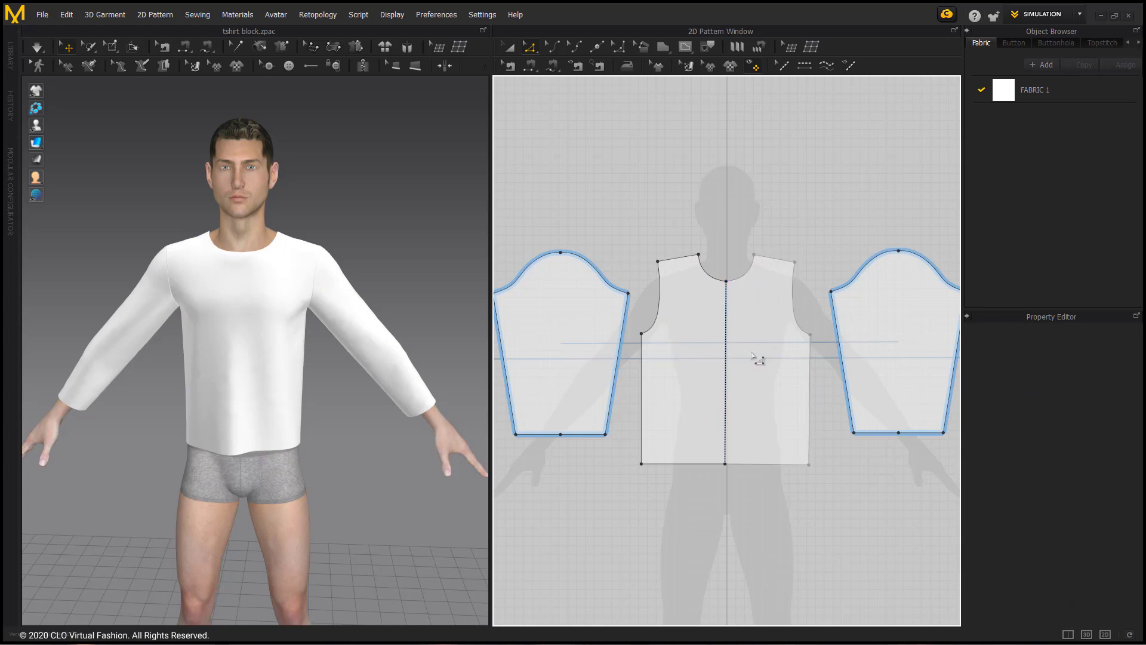
pyautogui.click(820, 339)
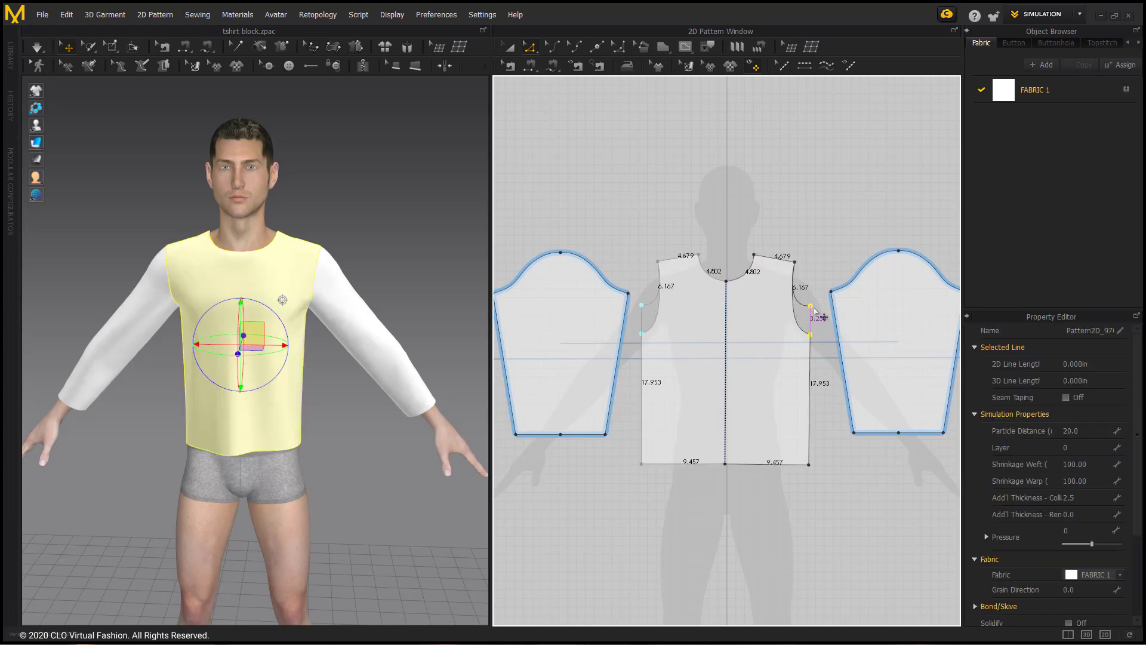
pyautogui.moveTo(815, 347); pyautogui.dragTo(813, 335)
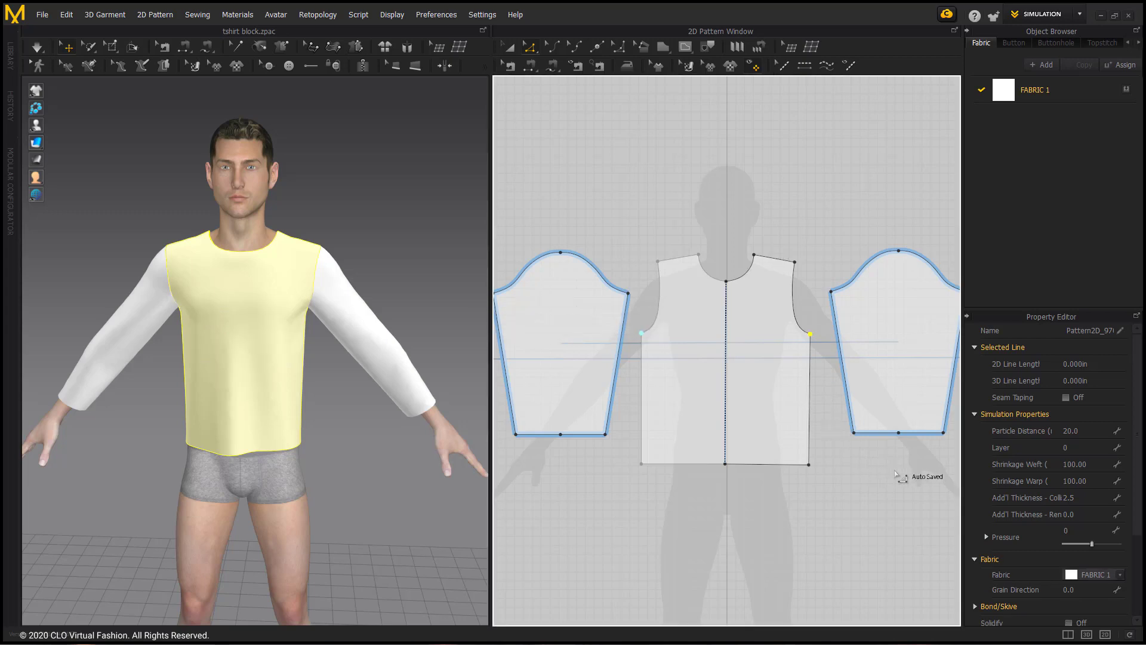
pyautogui.scroll(-3, 836, 436)
pyautogui.moveTo(828, 440)
pyautogui.mouseDown(button='middle')
pyautogui.moveTo(786, 423)
pyautogui.moveTo(831, 423)
pyautogui.mouseUp(button='middle')
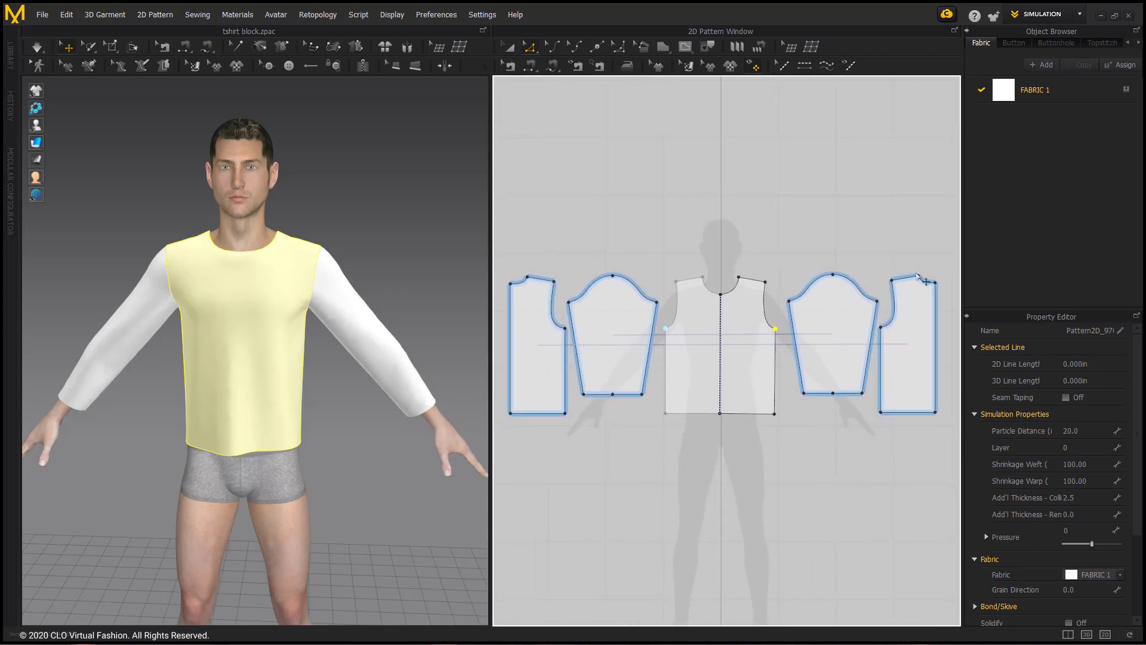
# Merge the two back halves along their centre seam into a single back piece.
pyautogui.click(511, 67)
pyautogui.click(936, 345)
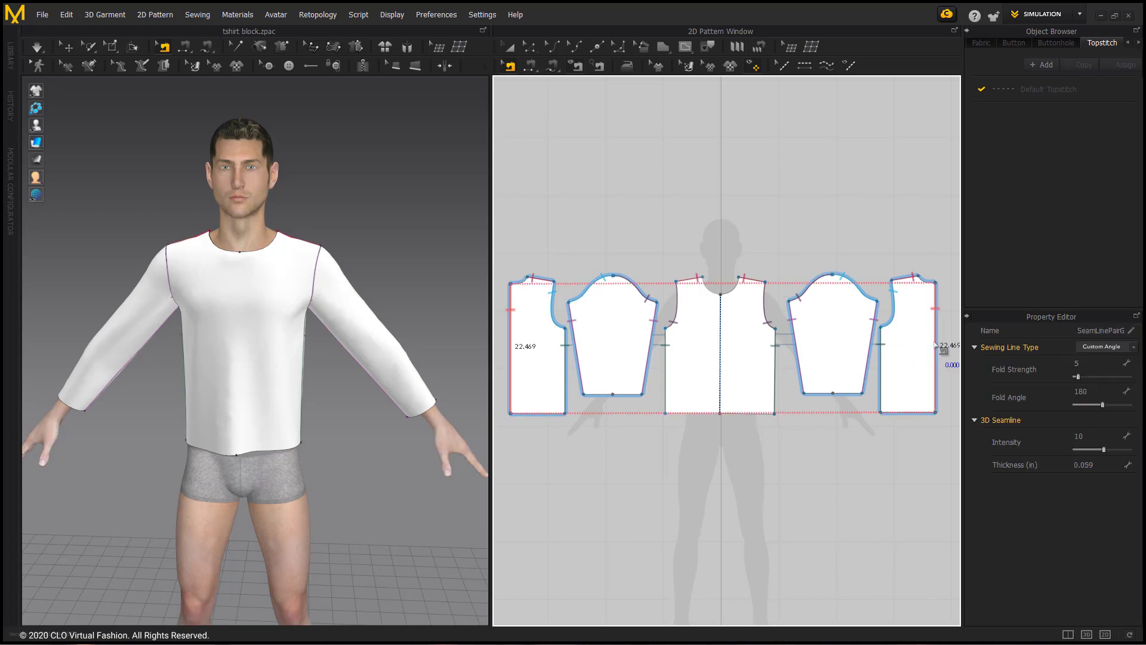
pyautogui.rightClick(936, 345)
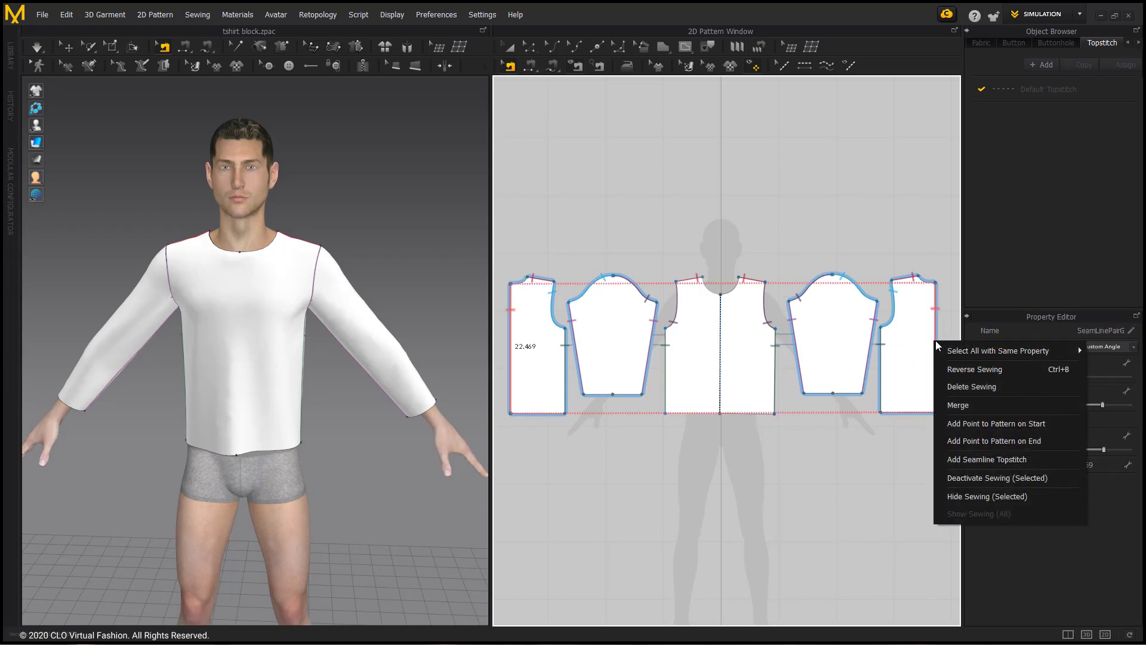
pyautogui.click(977, 404)
pyautogui.moveTo(870, 356); pyautogui.dragTo(832, 358, button='right')
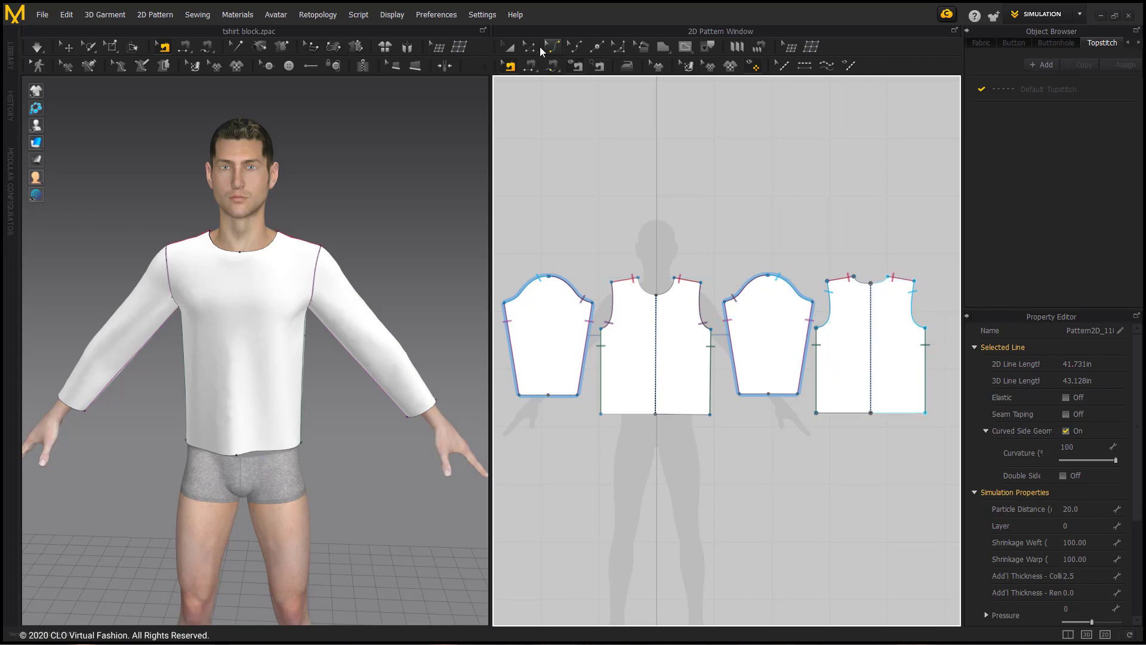
# Move the back piece's underarm corner outward, giving 9.496 in armholes and 14.747 in side edges.
pyautogui.click(529, 46)
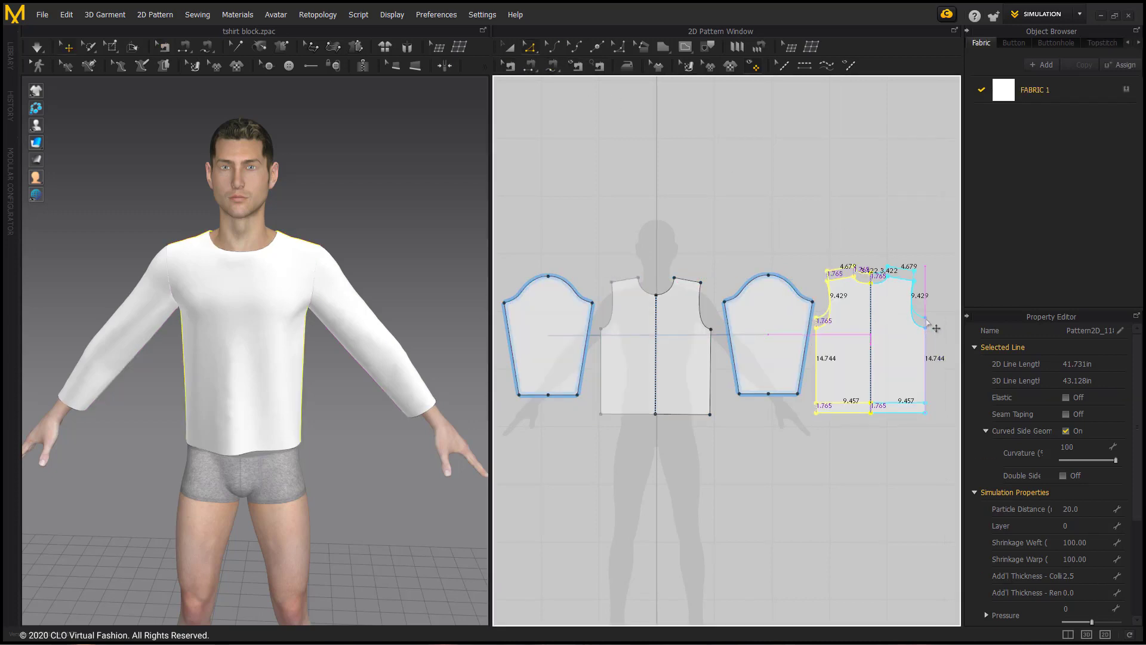
pyautogui.press('Escape')
pyautogui.moveTo(927, 332)
pyautogui.mouseDown()
pyautogui.moveTo(942, 324)
pyautogui.moveTo(926, 331)
pyautogui.mouseUp()
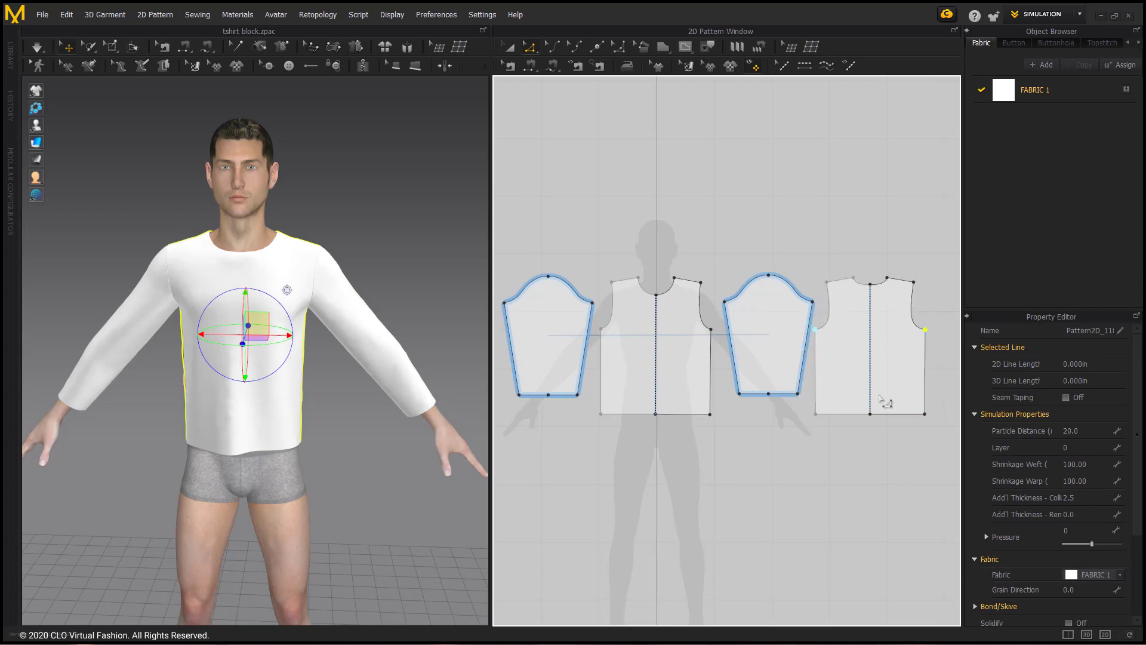
pyautogui.click(802, 416)
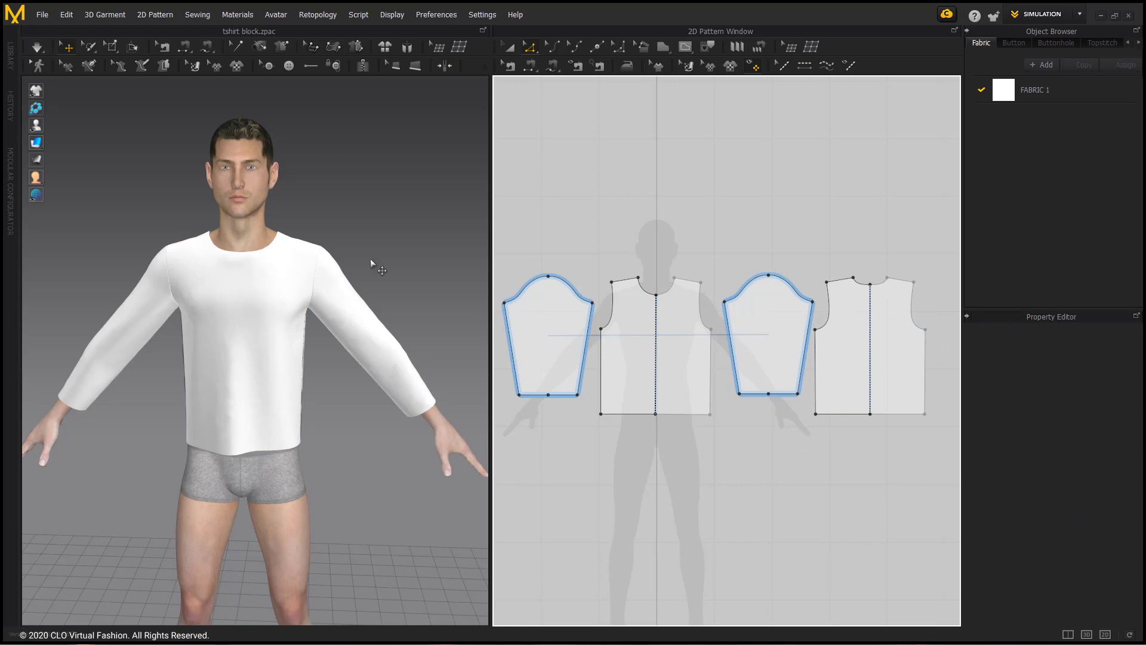
pyautogui.moveTo(206, 349); pyautogui.dragTo(241, 325, button='right')
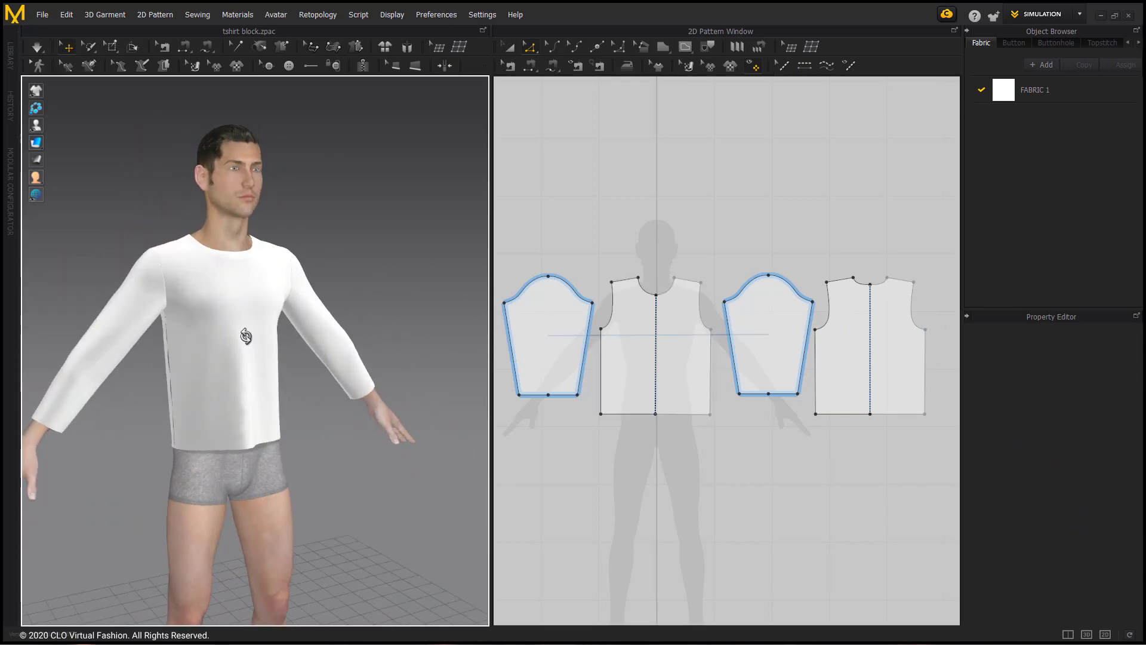